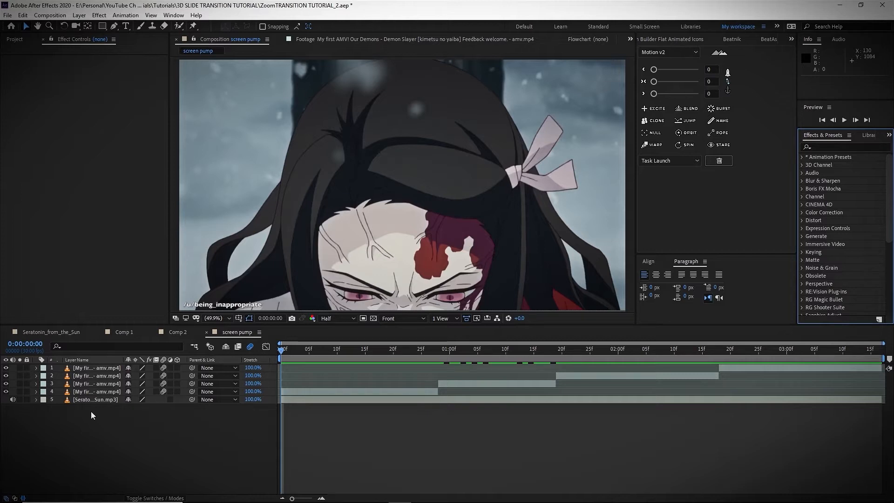
{"action": "left_click_drag", "start_coordinate": [91, 412], "coordinate": [118, 409]}
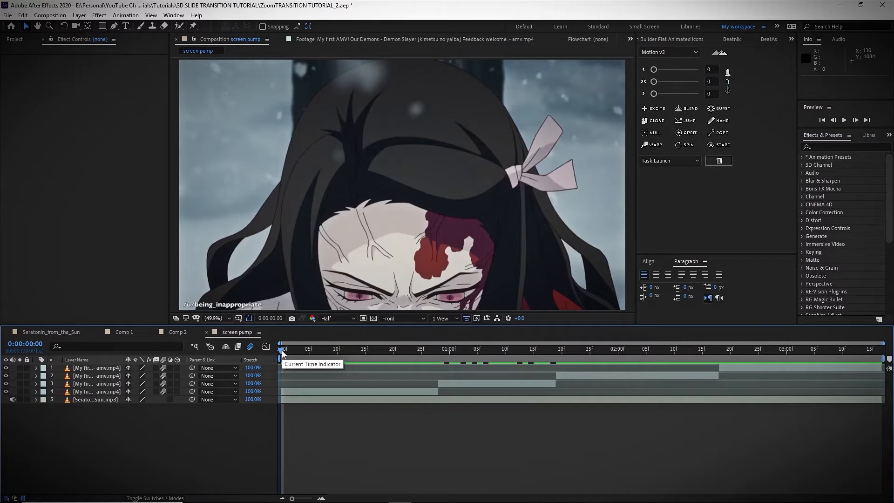
{"action": "left_click", "coordinate": [284, 389]}
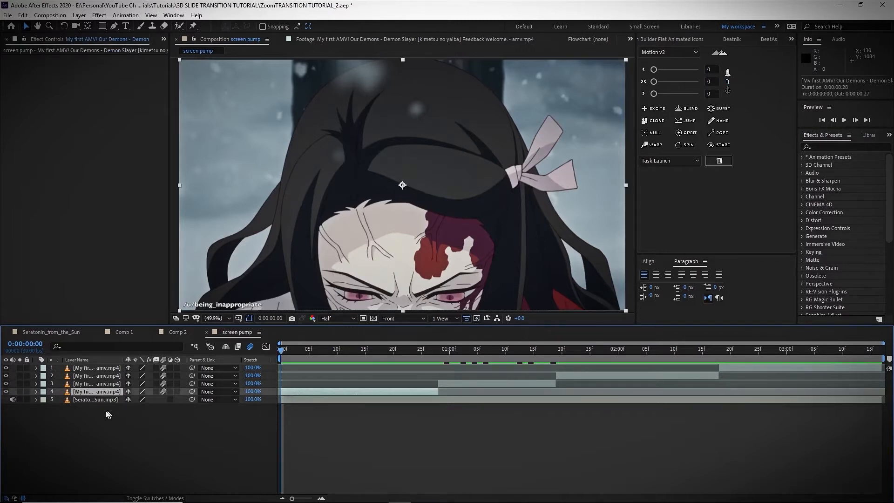
{"action": "left_click_drag", "start_coordinate": [108, 414], "coordinate": [96, 358]}
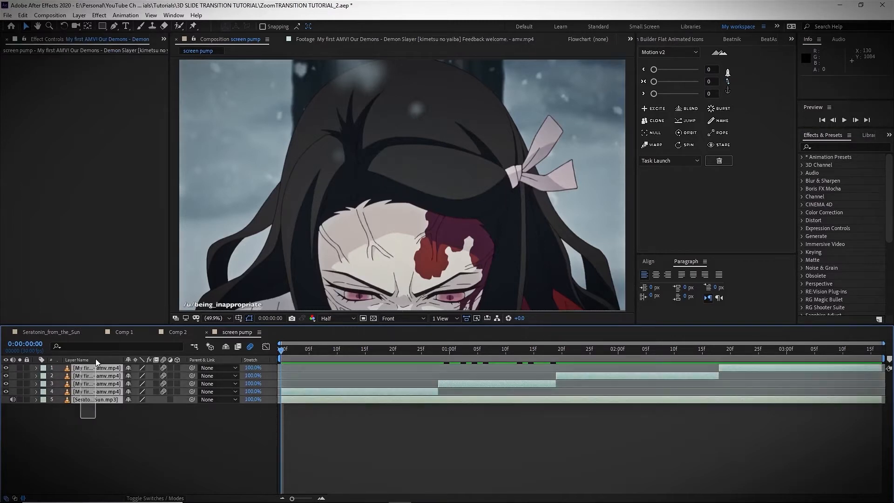
{"action": "left_click", "coordinate": [94, 420]}
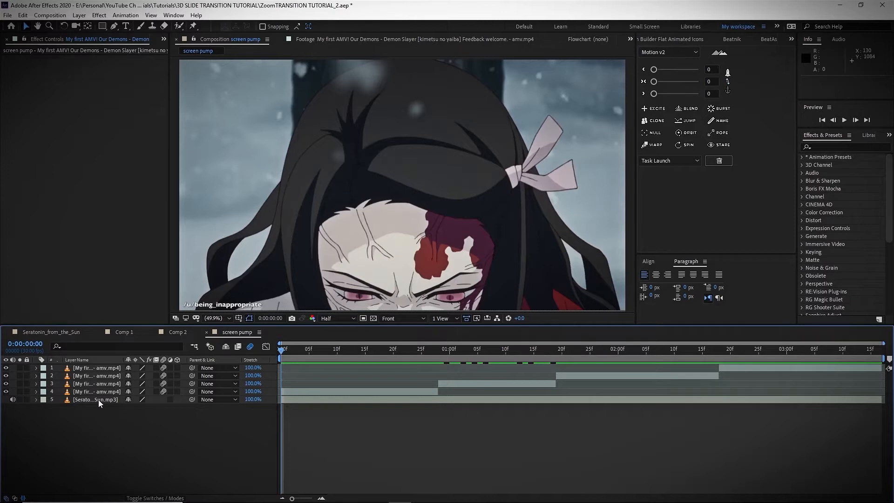
Show the audio waveform of the Seratonin_from_the_Sun.mp3 layer in the timeline.
{"action": "left_click", "coordinate": [99, 400]}
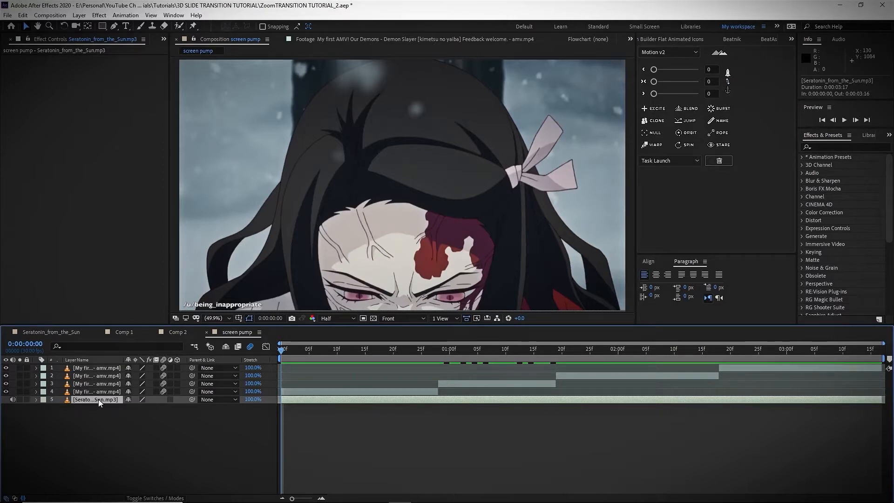
{"action": "key", "text": "l"}
{"action": "key", "text": "l"}
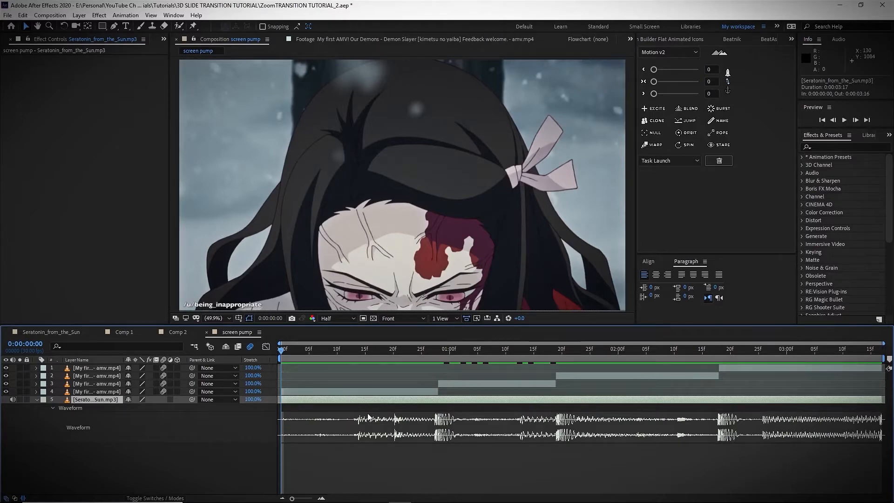
Toggle the timeline's Rectified Audio Waveforms display on and back off.
{"action": "left_click", "coordinate": [259, 331]}
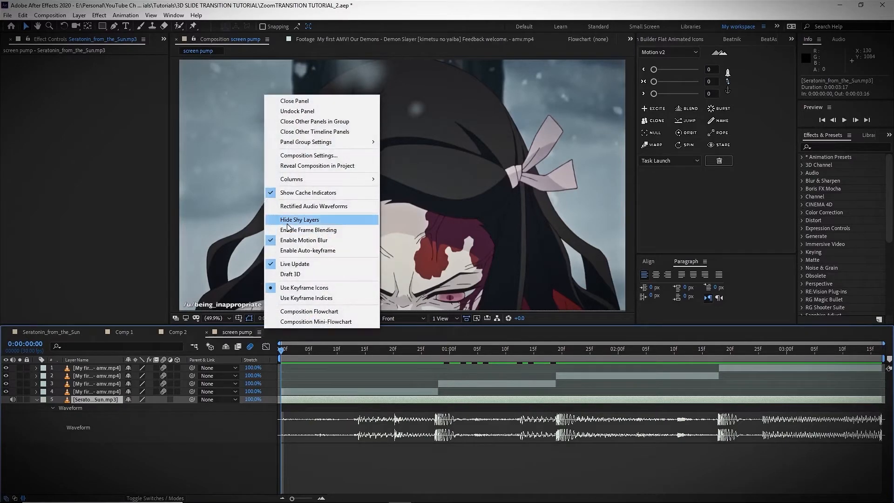
{"action": "left_click", "coordinate": [298, 208]}
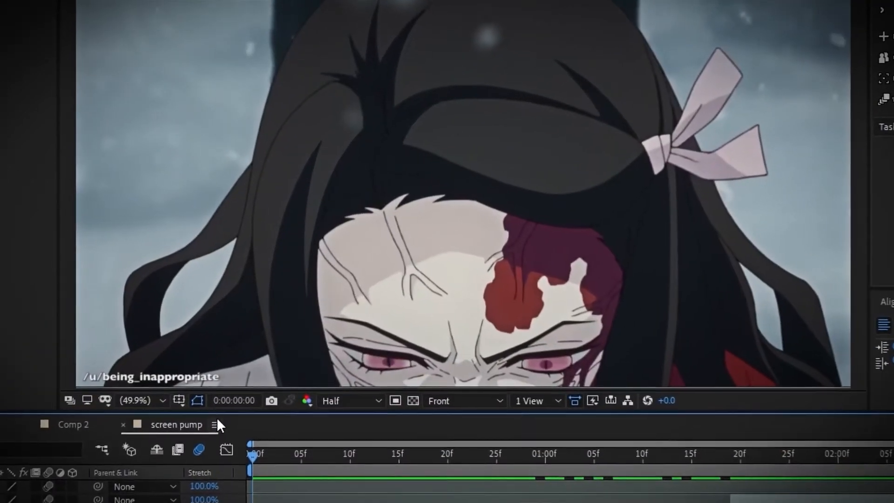
{"action": "left_click", "coordinate": [215, 424]}
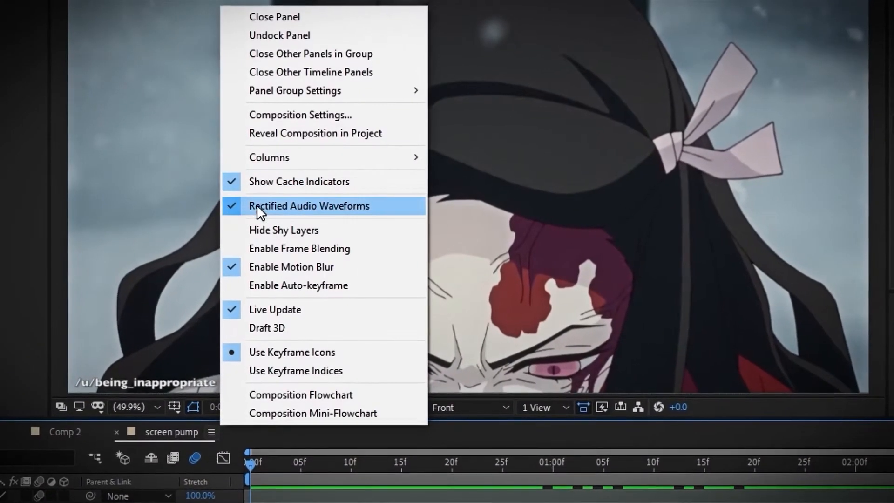
{"action": "left_click", "coordinate": [298, 206]}
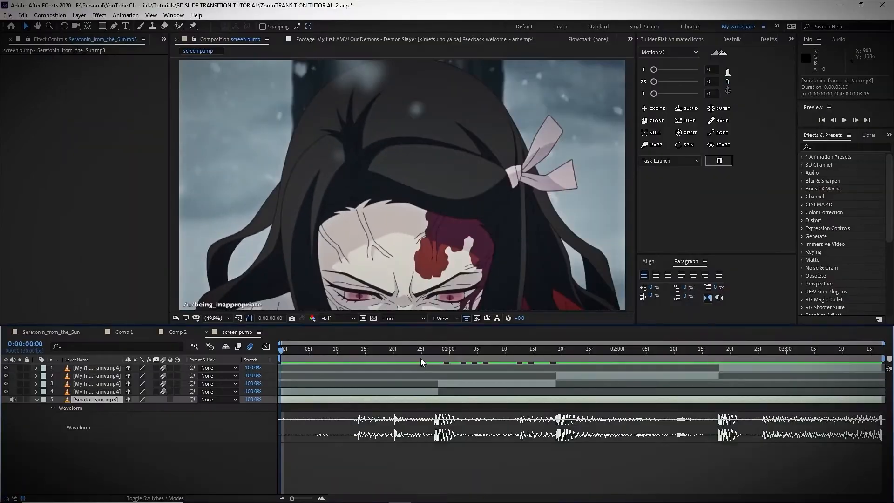
Scrub to the beat at 0:00:00:27 and compare it with the end of the first clip on layer 4.
{"action": "left_click_drag", "start_coordinate": [425, 351], "coordinate": [434, 351]}
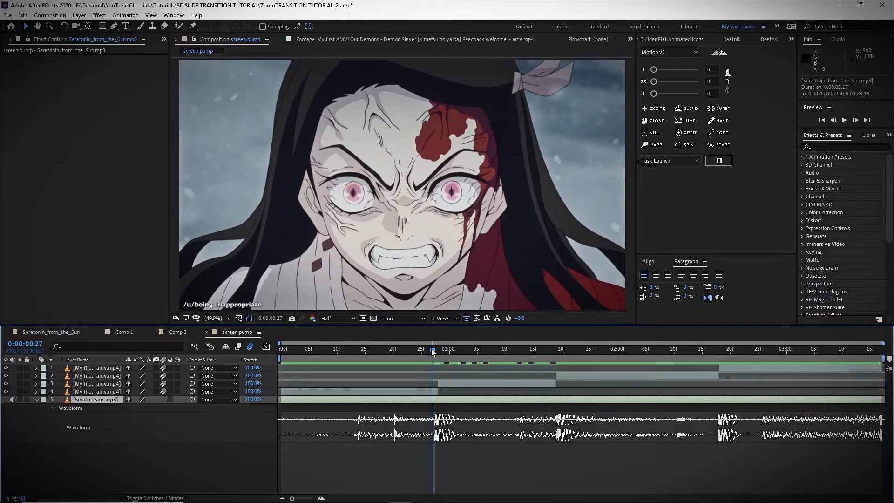
{"action": "left_click_drag", "start_coordinate": [431, 348], "coordinate": [433, 372]}
{"action": "left_click", "coordinate": [418, 392]}
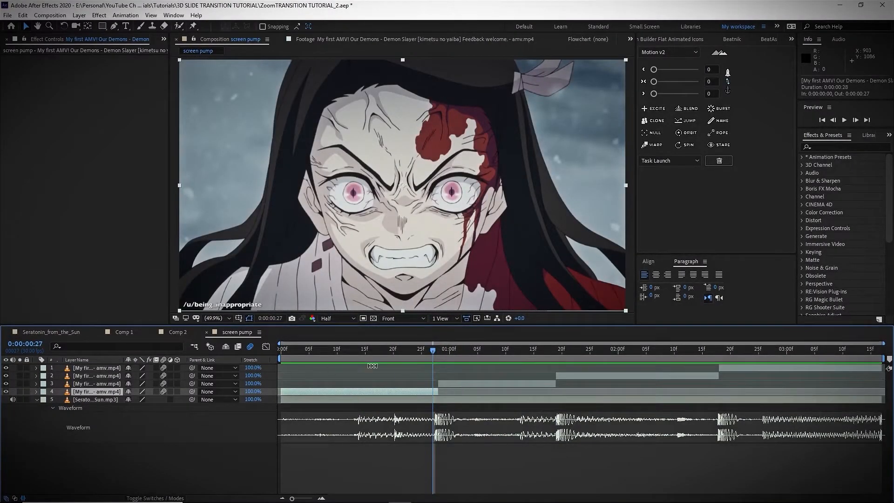
{"action": "left_click", "coordinate": [442, 413]}
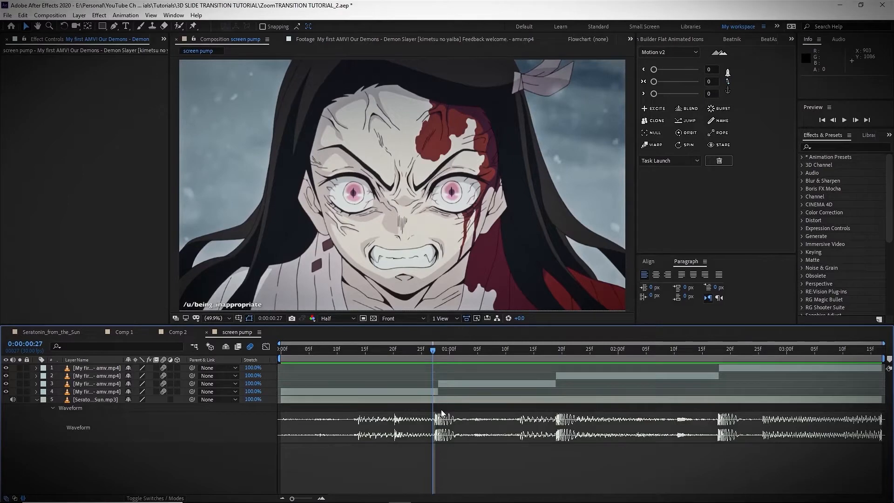
Reveal the Scale property of the layer 4 clip and add its first Scale keyframe at 0:00:00:00.
{"action": "left_click", "coordinate": [96, 392]}
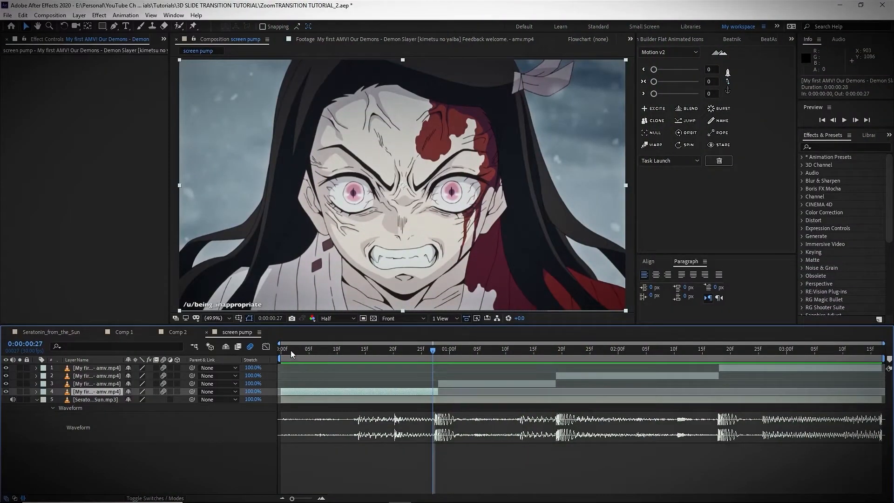
{"action": "left_click_drag", "start_coordinate": [291, 350], "coordinate": [270, 353]}
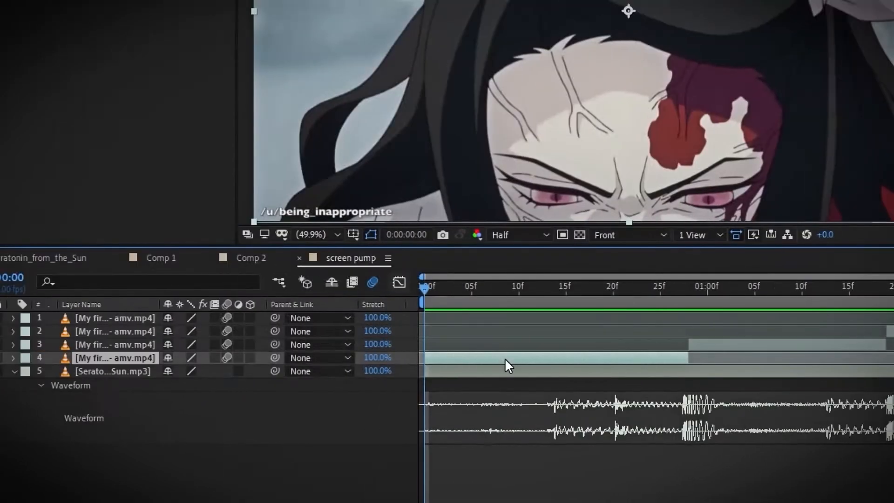
{"action": "key", "text": "s"}
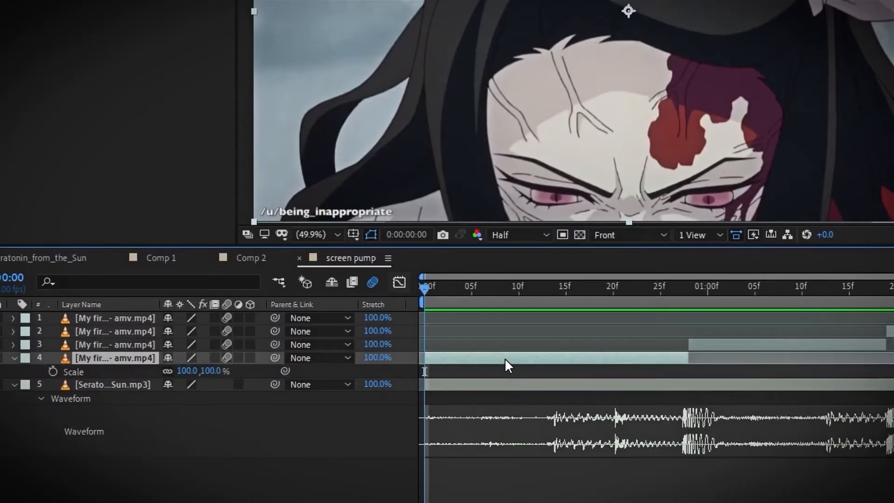
{"action": "left_click", "coordinate": [75, 370]}
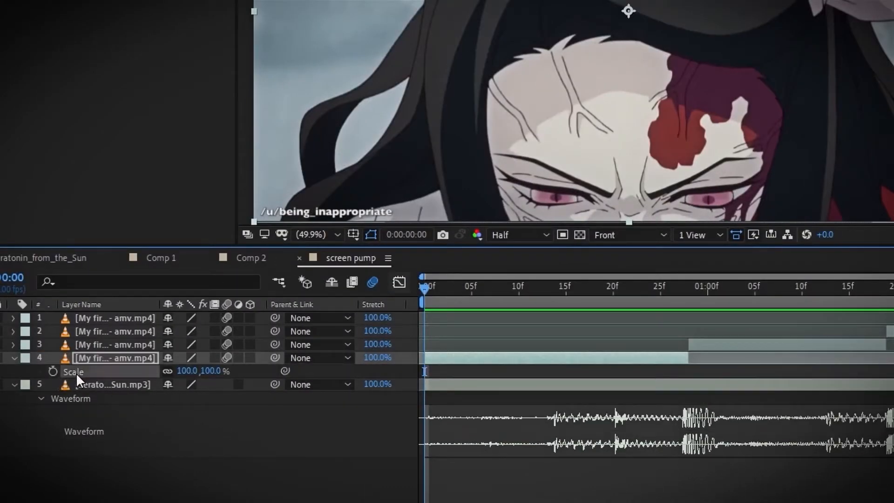
{"action": "left_click", "coordinate": [52, 371]}
Add a Scale keyframe of 200% to the layer 4 clip at 0:00:00:13, where the waveform picks up.
{"action": "left_click_drag", "start_coordinate": [429, 295], "coordinate": [549, 304]}
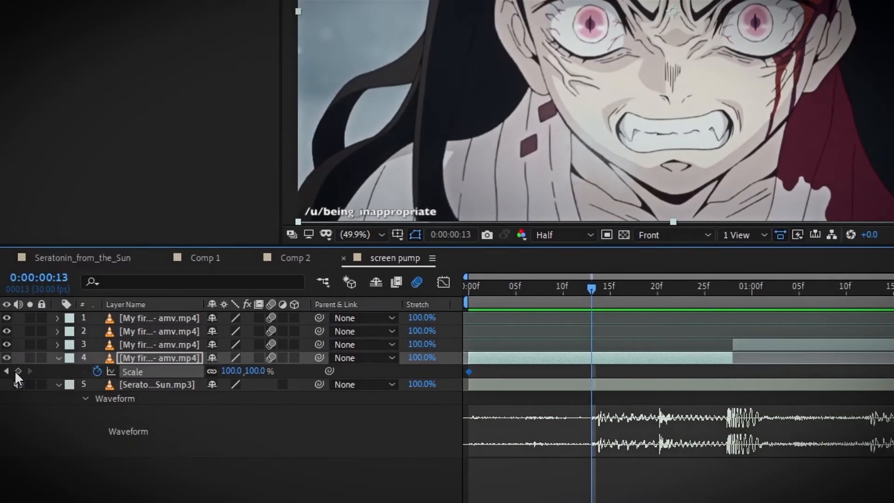
{"action": "left_click", "coordinate": [18, 371]}
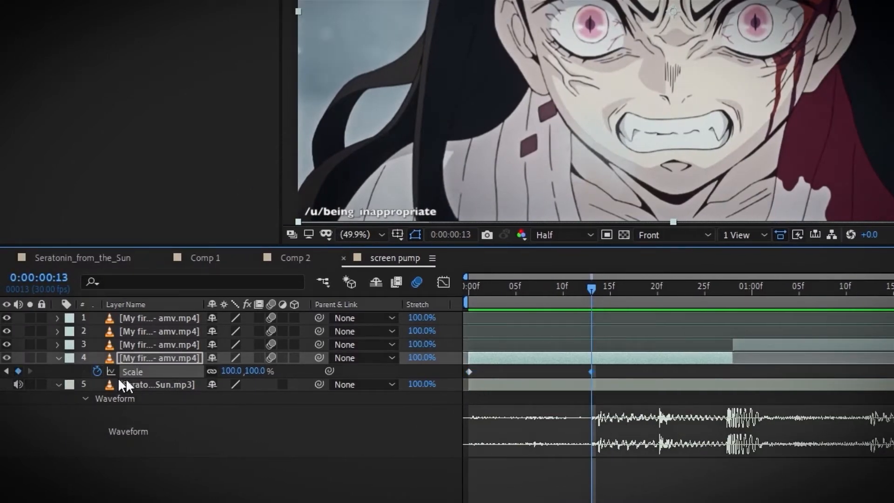
{"action": "left_click", "coordinate": [255, 371]}
{"action": "type", "text": "200"}
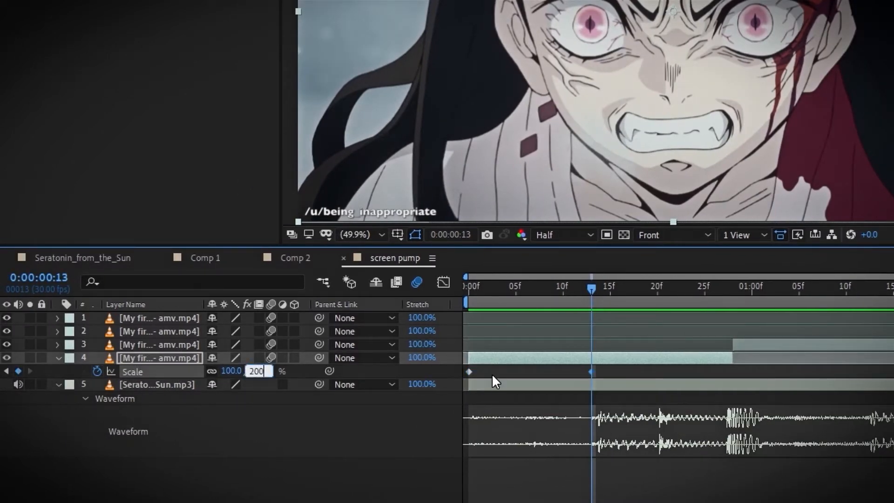
{"action": "key", "text": "Return"}
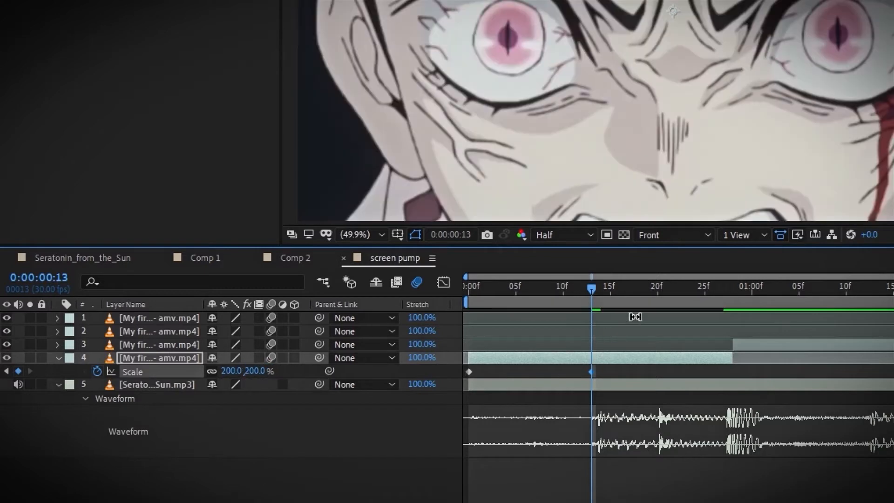
Add a Scale keyframe of 100% to the layer 4 clip at 0:00:00:27, just before its end.
{"action": "left_click_drag", "start_coordinate": [648, 292], "coordinate": [725, 293]}
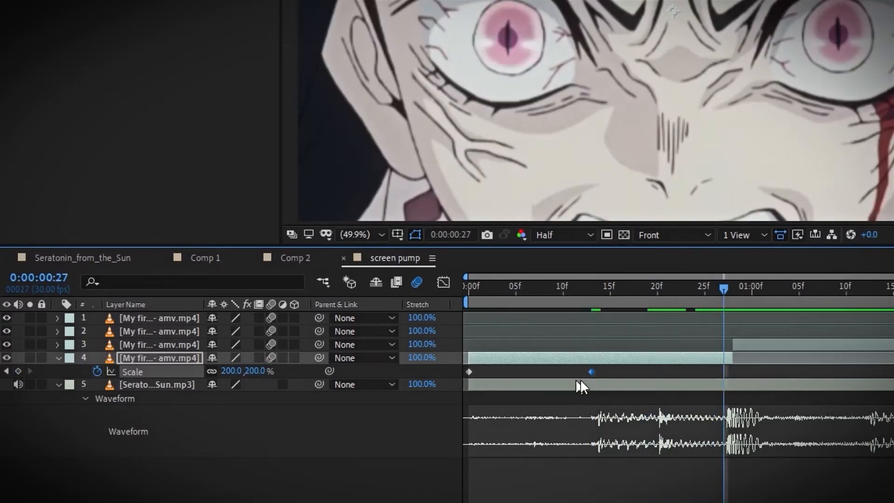
{"action": "left_click", "coordinate": [233, 371]}
{"action": "type", "text": "100"}
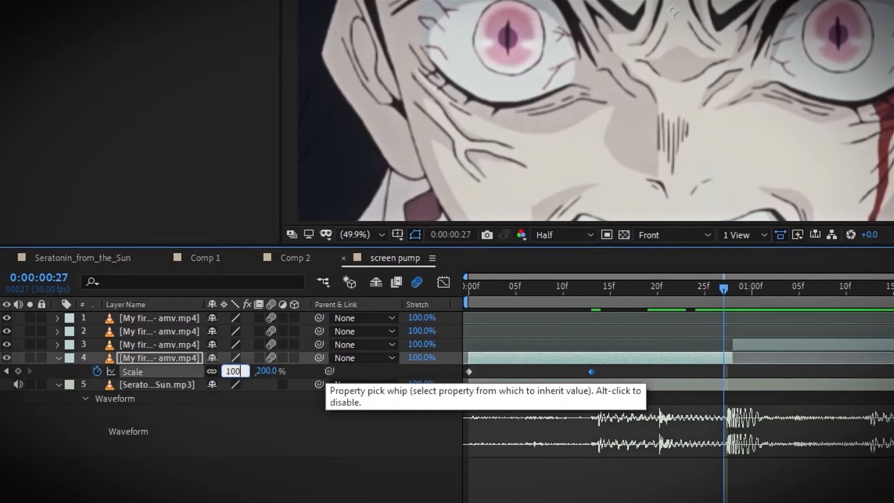
{"action": "key", "text": "Return"}
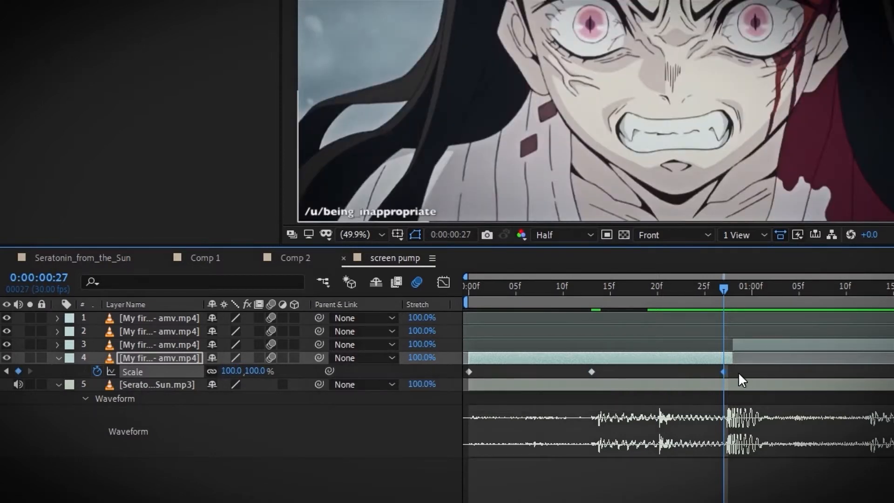
Apply Easy Ease to all three Scale keyframes of the layer 4 clip.
{"action": "left_click_drag", "start_coordinate": [738, 373], "coordinate": [427, 407]}
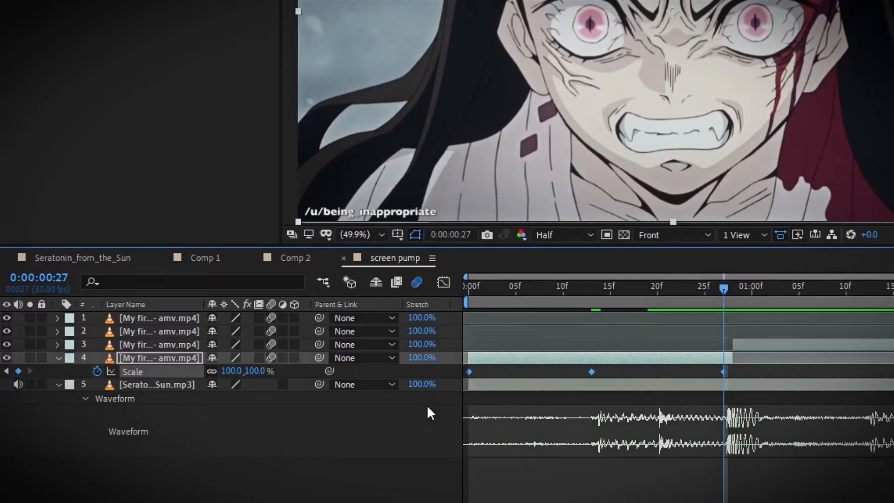
{"action": "right_click", "coordinate": [471, 371]}
{"action": "mouse_move", "coordinate": [508, 362]}
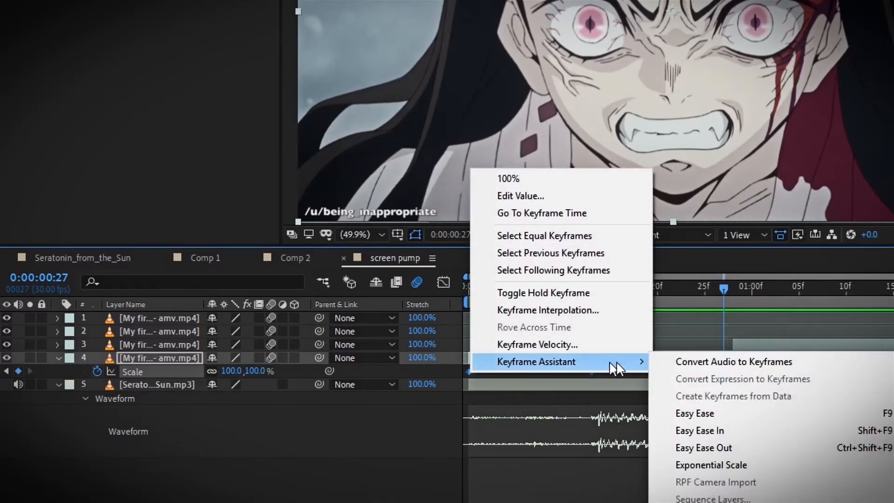
{"action": "left_click", "coordinate": [737, 416]}
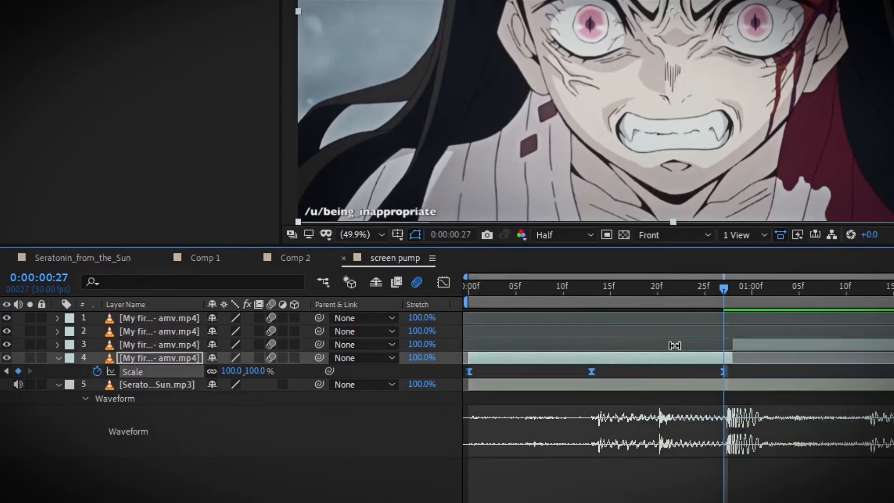
Open the Graph Editor for the Scale keyframes, view the speed graph, and return to the value graph.
{"action": "left_click", "coordinate": [443, 283]}
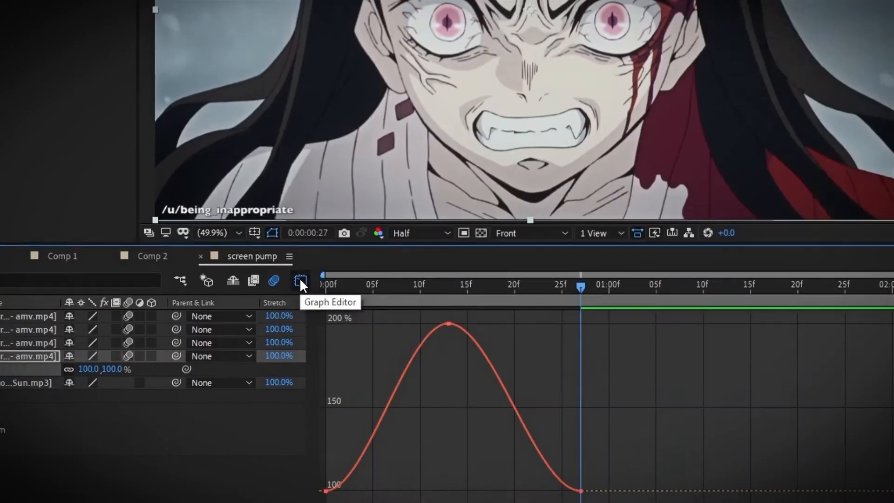
{"action": "left_click", "coordinate": [678, 478]}
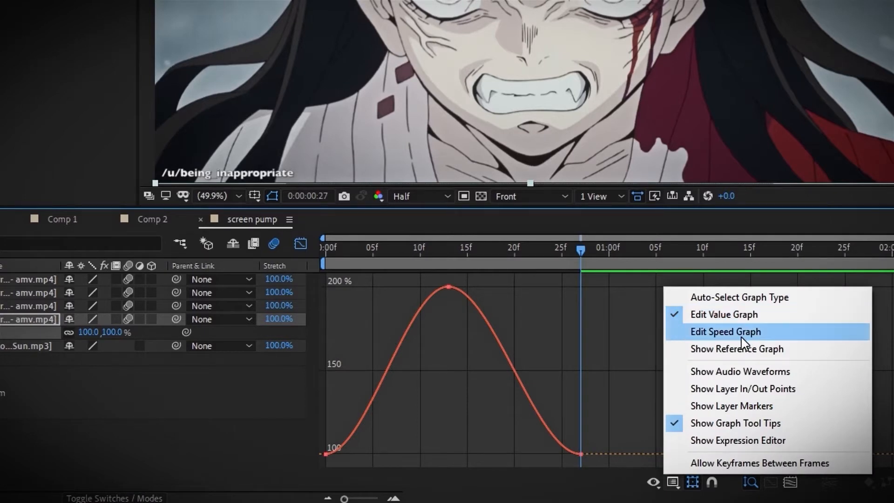
{"action": "left_click", "coordinate": [787, 333]}
{"action": "left_click", "coordinate": [678, 482]}
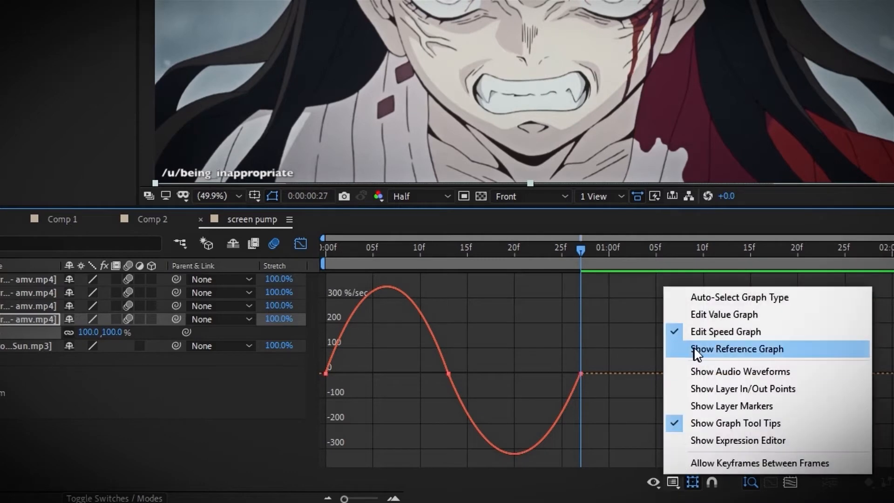
{"action": "left_click", "coordinate": [711, 314]}
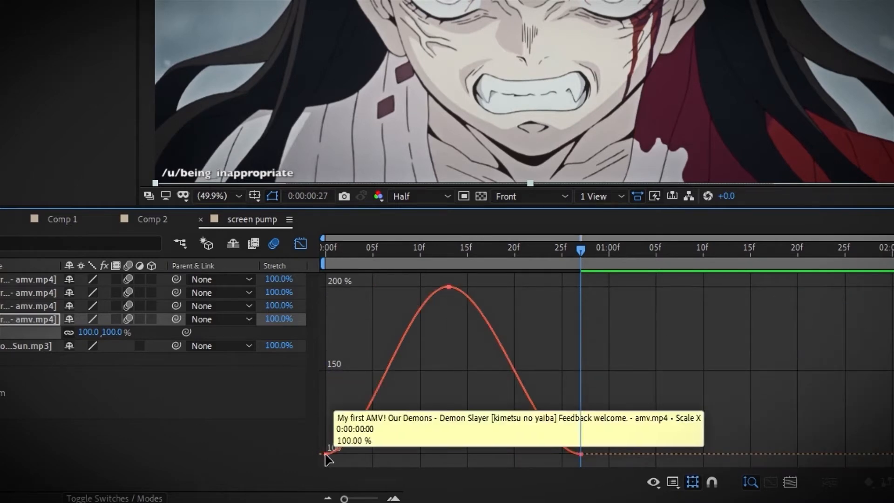
Reshape the Scale value curve into a steep rise, a broad 200% plateau and a steep drop, and close the Graph Editor.
{"action": "left_click", "coordinate": [325, 455]}
{"action": "left_click_drag", "start_coordinate": [365, 454], "coordinate": [324, 317]}
{"action": "left_click_drag", "start_coordinate": [407, 287], "coordinate": [357, 286]}
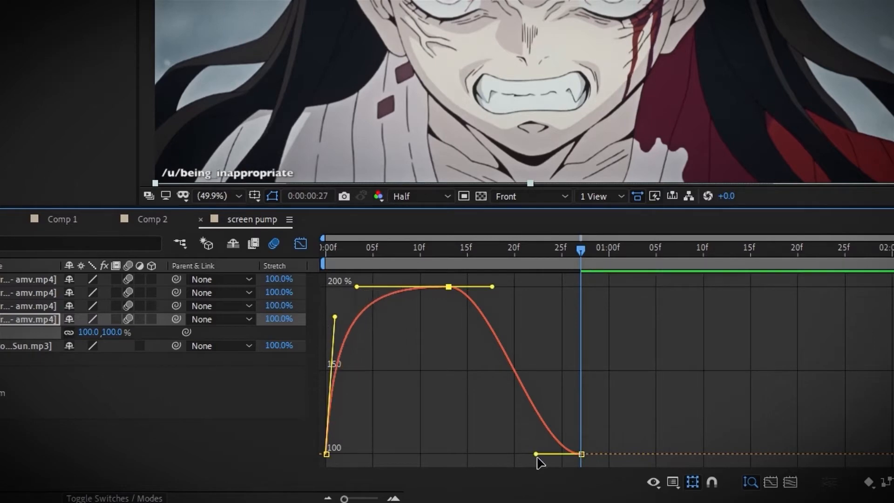
{"action": "left_click_drag", "start_coordinate": [536, 454], "coordinate": [580, 312]}
{"action": "left_click_drag", "start_coordinate": [492, 286], "coordinate": [561, 287]}
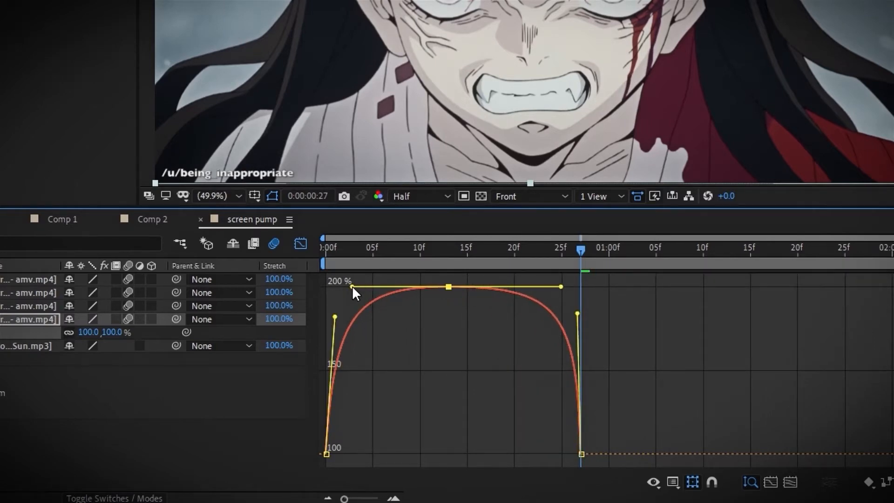
{"action": "left_click", "coordinate": [298, 241]}
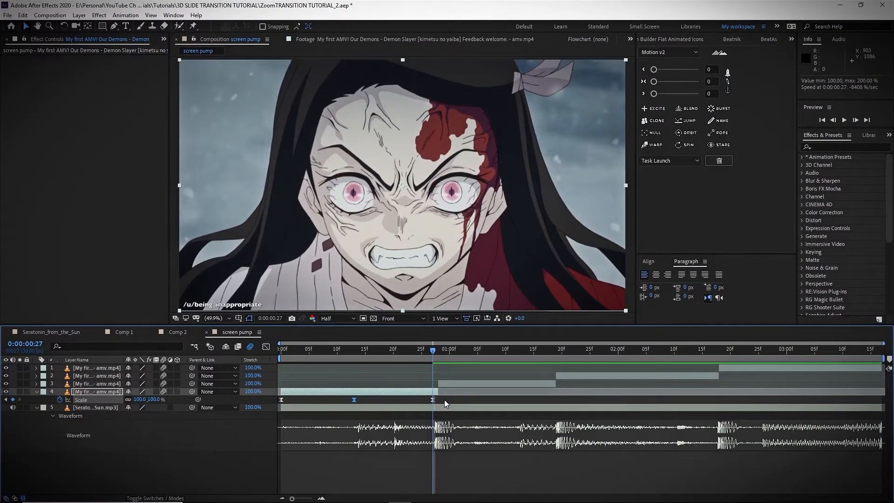
Copy layer 4's three Scale keyframes to layer 3 at 0:00:00:28, and compress them proportionally to end one frame before the clip's last beat, at 0:00:01:18.
{"action": "left_click_drag", "start_coordinate": [445, 400], "coordinate": [261, 404]}
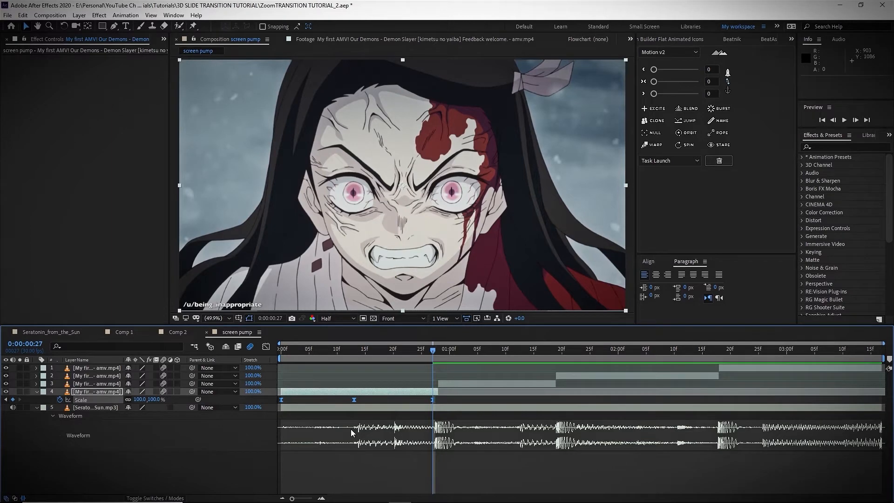
{"action": "key", "text": "ctrl+c"}
{"action": "left_click_drag", "start_coordinate": [434, 351], "coordinate": [442, 351]}
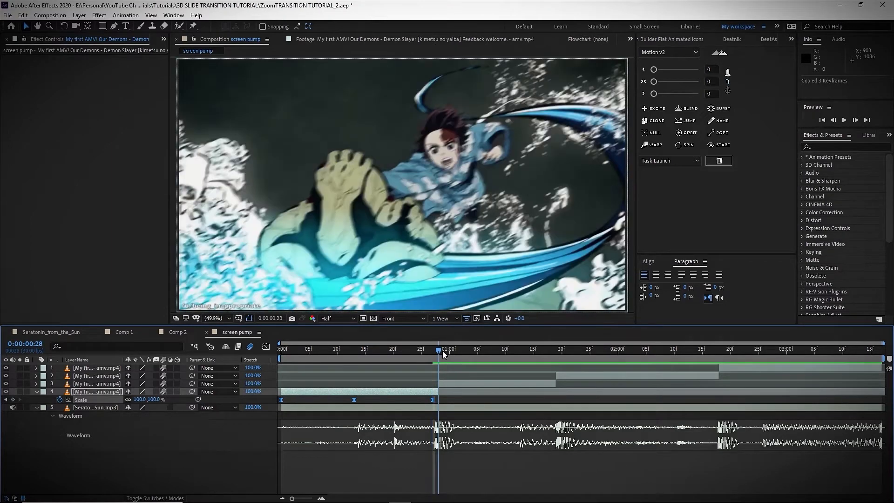
{"action": "left_click", "coordinate": [448, 385]}
{"action": "key", "text": "ctrl+v"}
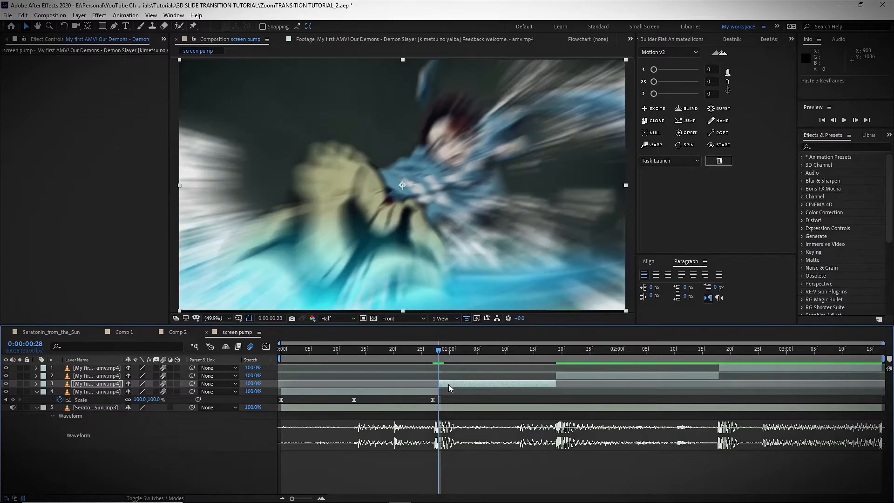
{"action": "key", "text": "u"}
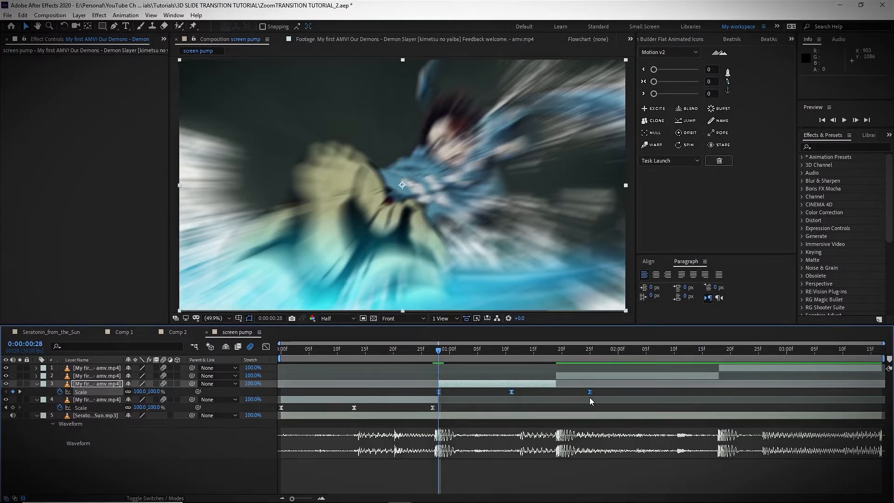
{"action": "left_click_drag", "start_coordinate": [590, 392], "coordinate": [552, 392]}
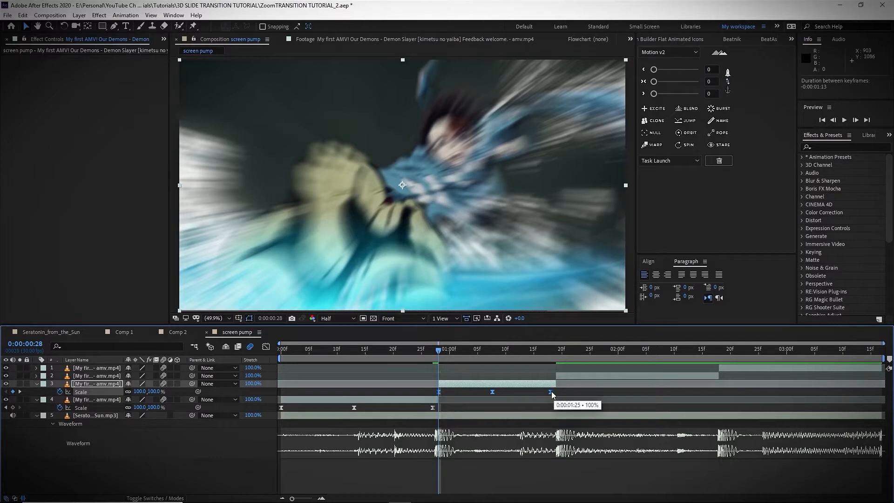
Paste the copied Scale keyframes onto the layer 2 clip at 0:00:01:19 and stretch them proportionally to end just before the clip's end.
{"action": "left_click", "coordinate": [558, 352]}
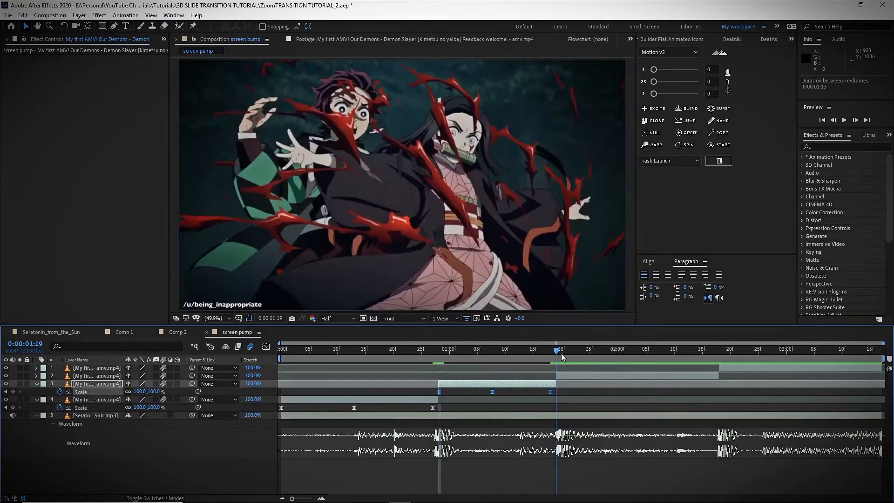
{"action": "left_click", "coordinate": [567, 375]}
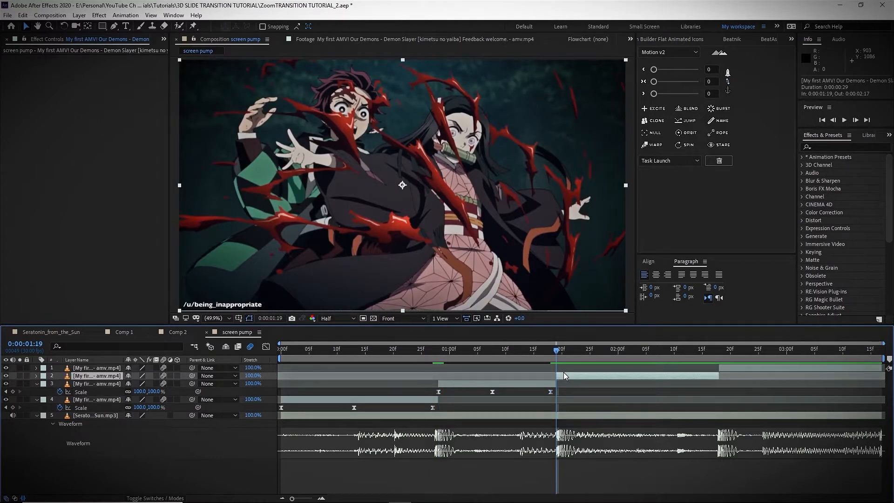
{"action": "key", "text": "ctrl+v"}
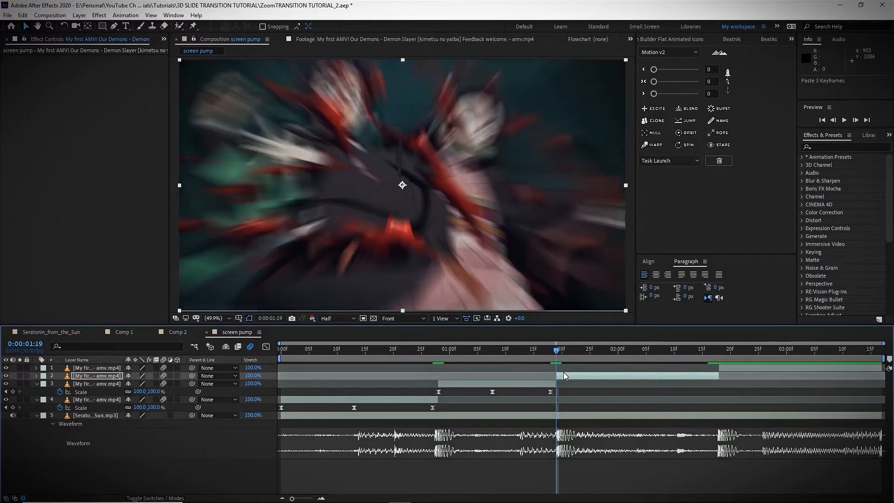
{"action": "key", "text": "u"}
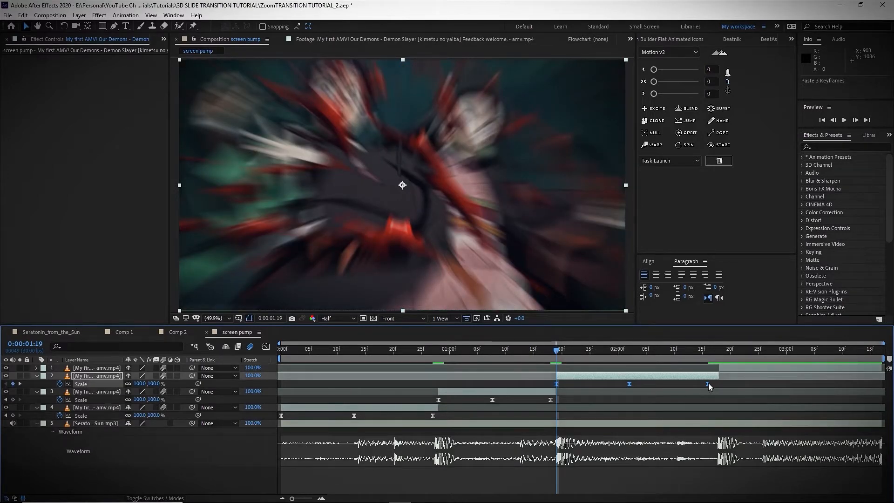
{"action": "left_click_drag", "start_coordinate": [707, 385], "coordinate": [718, 387]}
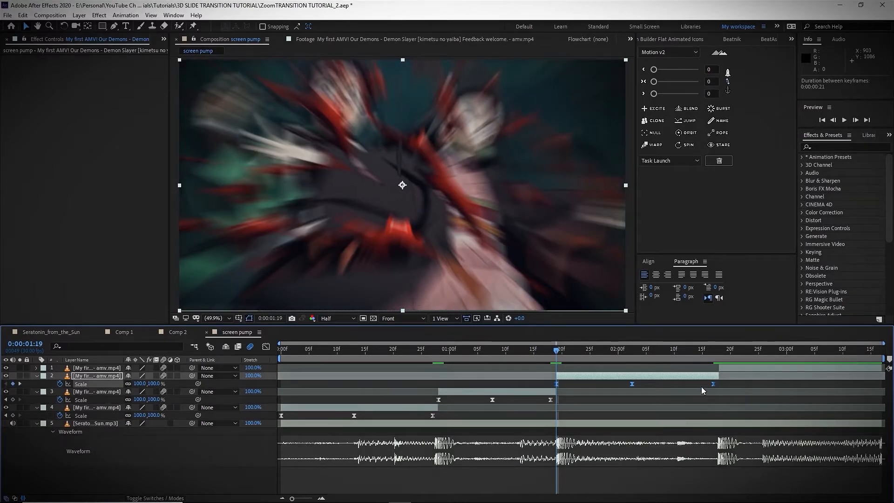
Paste the copied Scale keyframes onto the layer 1 clip at 0:00:02:18 and stretch them proportionally to end at 0:00:03:16.
{"action": "left_click", "coordinate": [719, 357]}
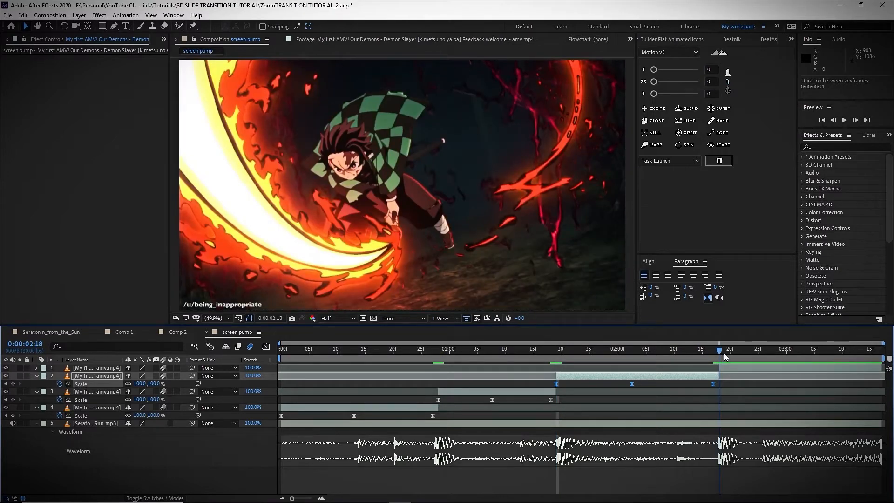
{"action": "left_click", "coordinate": [733, 369]}
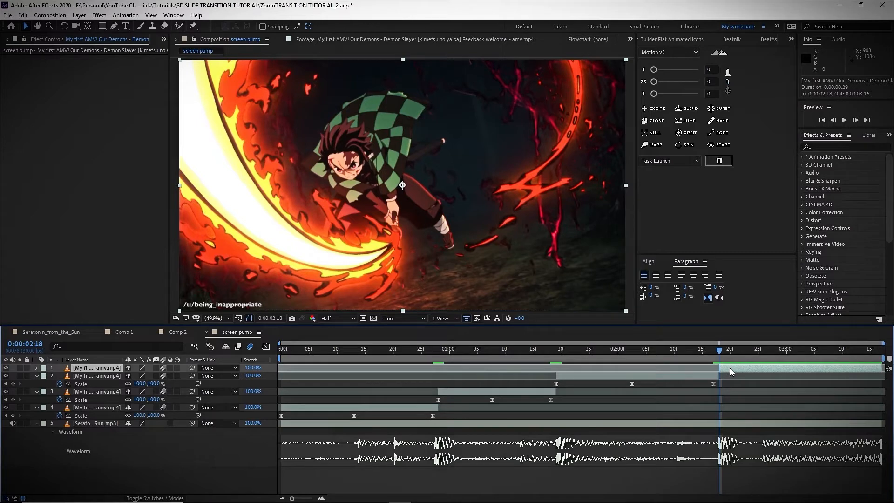
{"action": "key", "text": "ctrl+v"}
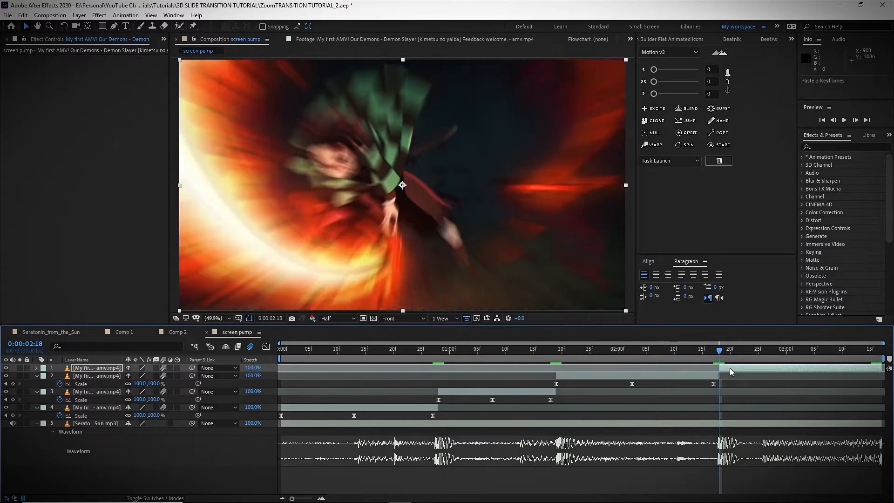
{"action": "key", "text": "u"}
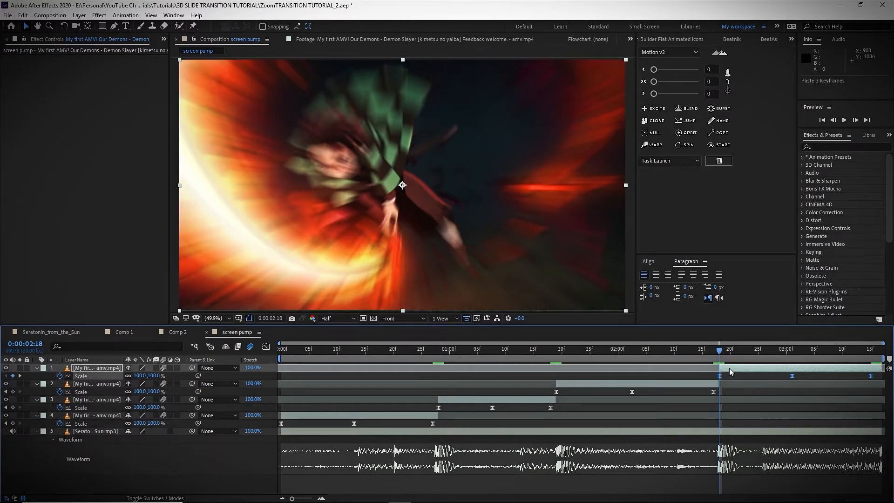
{"action": "left_click_drag", "start_coordinate": [871, 376], "coordinate": [877, 376]}
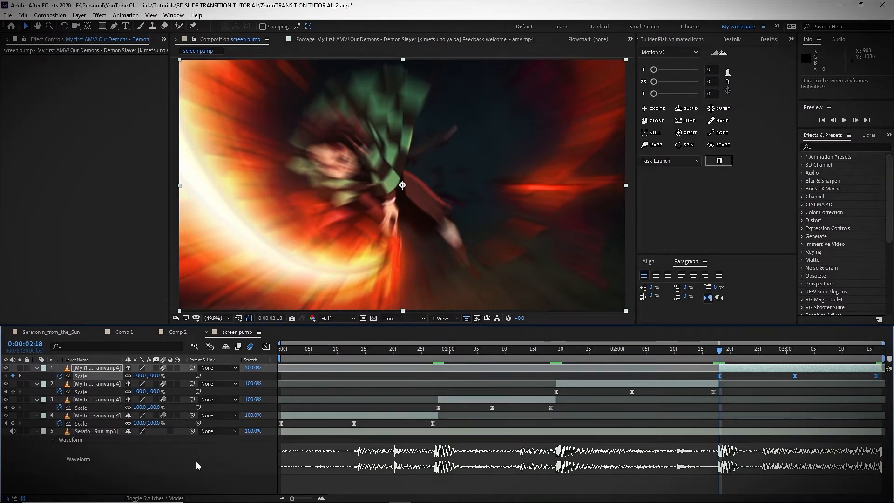
Switch the timeline columns to blending modes and back to the layer switches, leaving motion blur enabled.
{"action": "left_click", "coordinate": [252, 348]}
{"action": "left_click", "coordinate": [251, 348]}
{"action": "left_click", "coordinate": [160, 498]}
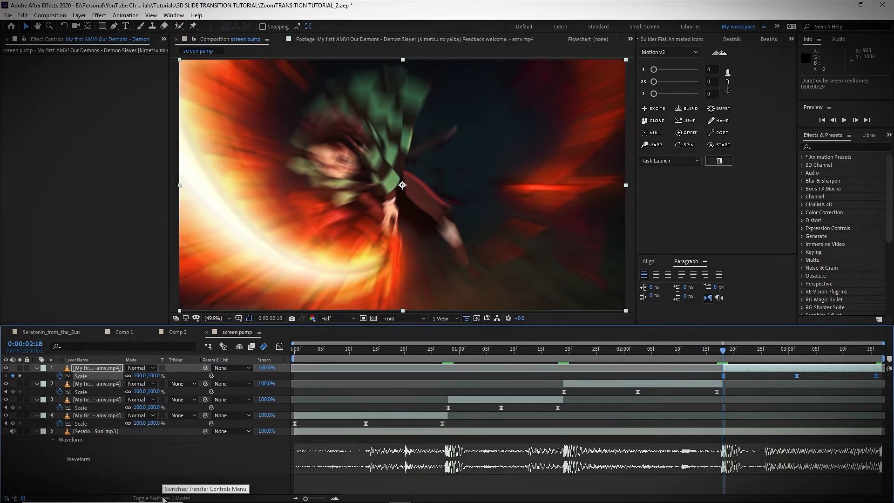
{"action": "left_click", "coordinate": [159, 498]}
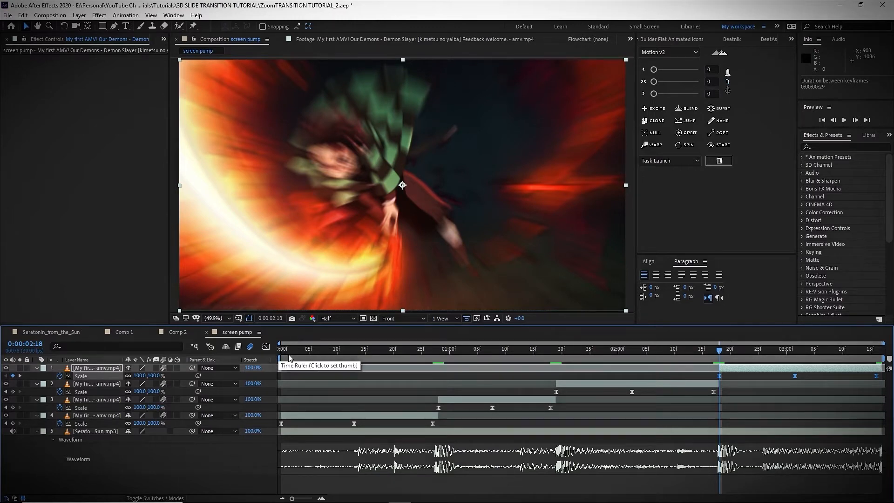
Preview the pump animation across all four clips from the start of the composition.
{"action": "mouse_move", "coordinate": [290, 358]}
{"action": "left_mouse_down"}
{"action": "mouse_move", "coordinate": [433, 366]}
{"action": "mouse_move", "coordinate": [281, 366]}
{"action": "left_mouse_up"}
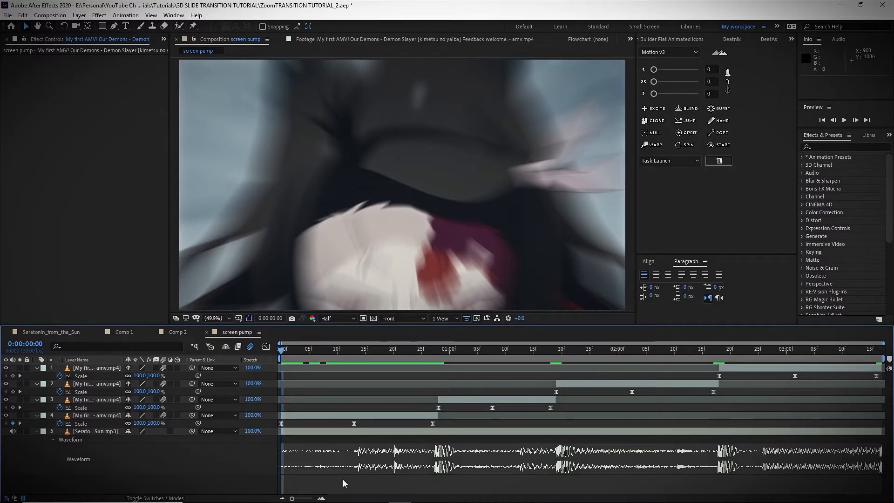
{"action": "key", "text": "space"}
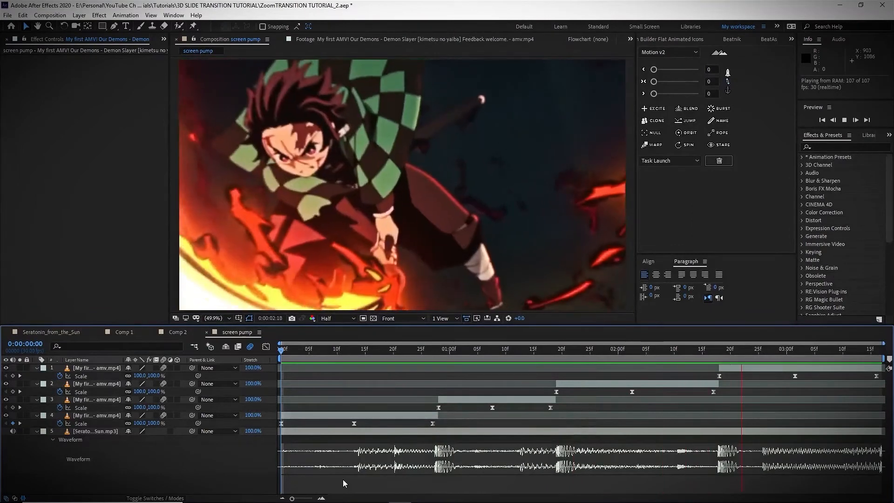
{"action": "key", "text": "space"}
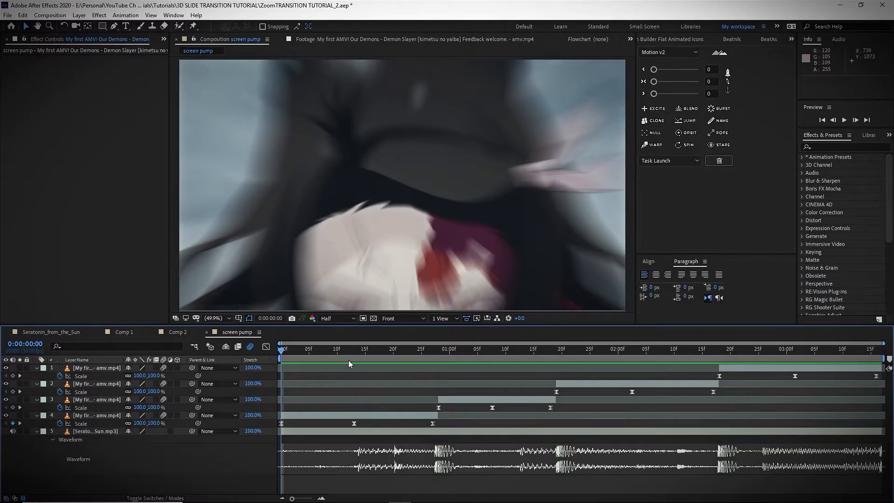
Try moving the last Scale keyframe of the layer 4 clip to 0:00:00:28, and undo the move.
{"action": "left_click_drag", "start_coordinate": [352, 350], "coordinate": [433, 350]}
{"action": "left_click_drag", "start_coordinate": [433, 424], "coordinate": [441, 424]}
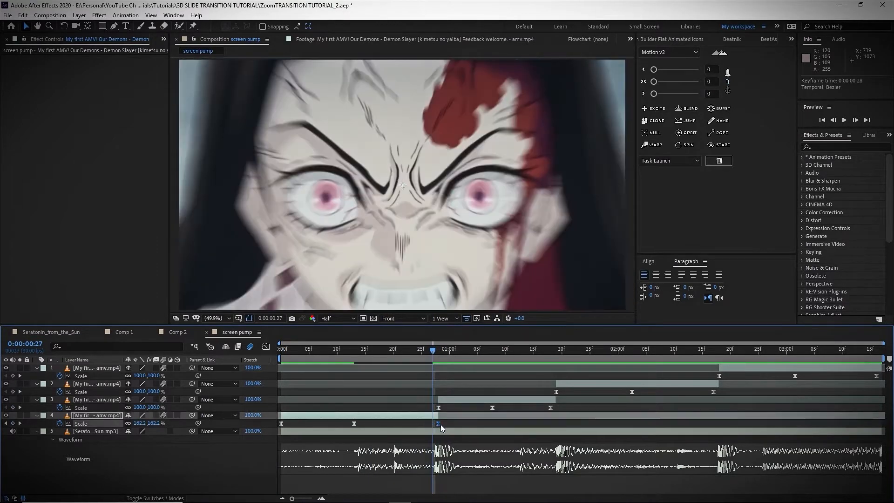
{"action": "mouse_move", "coordinate": [435, 353]}
{"action": "left_mouse_down"}
{"action": "mouse_move", "coordinate": [445, 352]}
{"action": "mouse_move", "coordinate": [415, 353]}
{"action": "mouse_move", "coordinate": [438, 353]}
{"action": "left_mouse_up"}
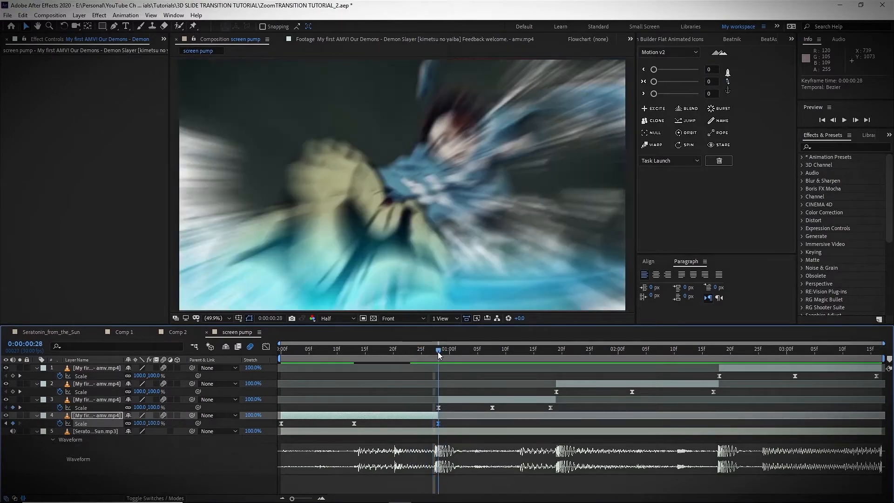
{"action": "key", "text": "ctrl+z"}
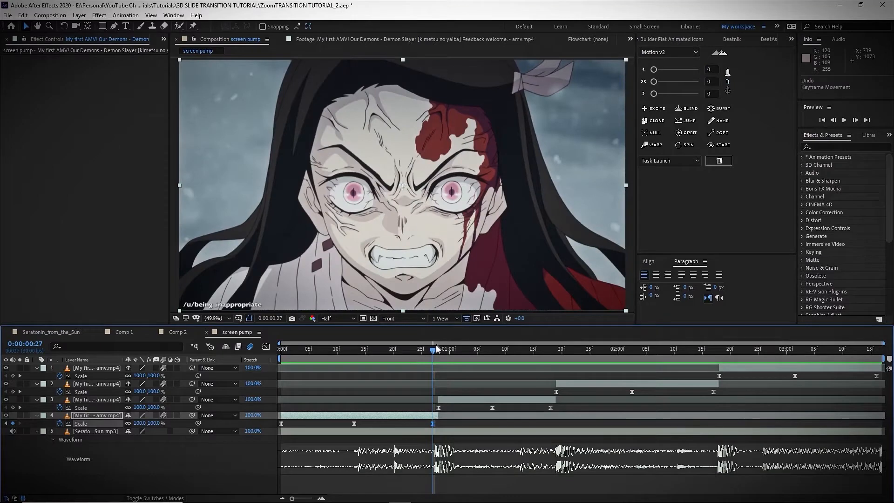
Move the last Scale keyframes of layers 4, 3 and 2 one frame later, to 0:00:00:28, 0:00:01:19 and 0:00:02:18.
{"action": "left_click_drag", "start_coordinate": [434, 350], "coordinate": [433, 352]}
{"action": "left_click", "coordinate": [432, 423]}
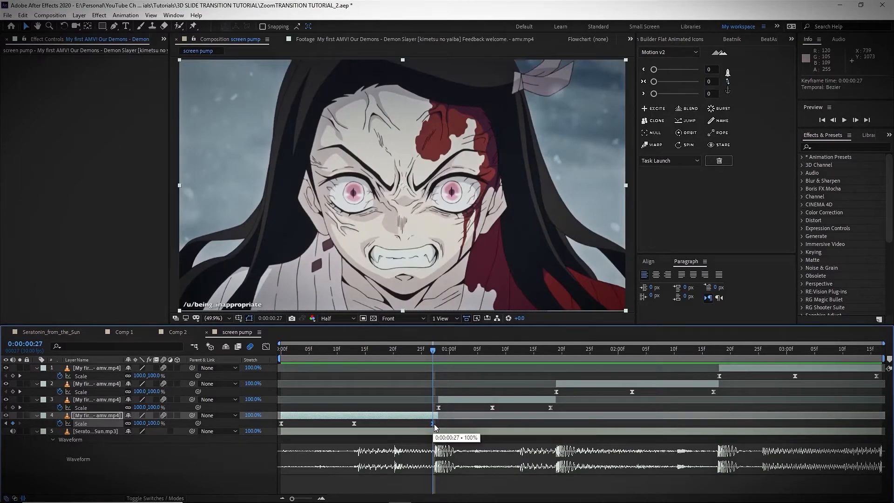
{"action": "left_click_drag", "start_coordinate": [434, 424], "coordinate": [437, 424]}
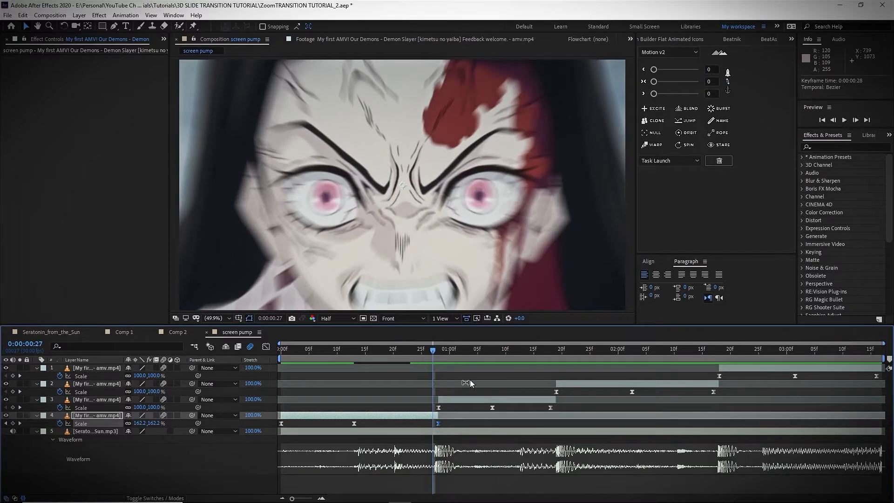
{"action": "left_click_drag", "start_coordinate": [433, 351], "coordinate": [551, 357]}
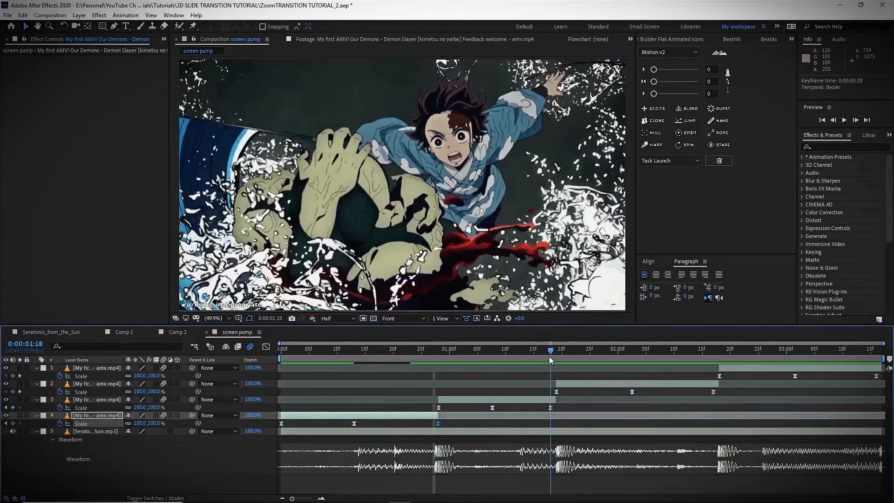
{"action": "left_click_drag", "start_coordinate": [550, 407], "coordinate": [557, 408]}
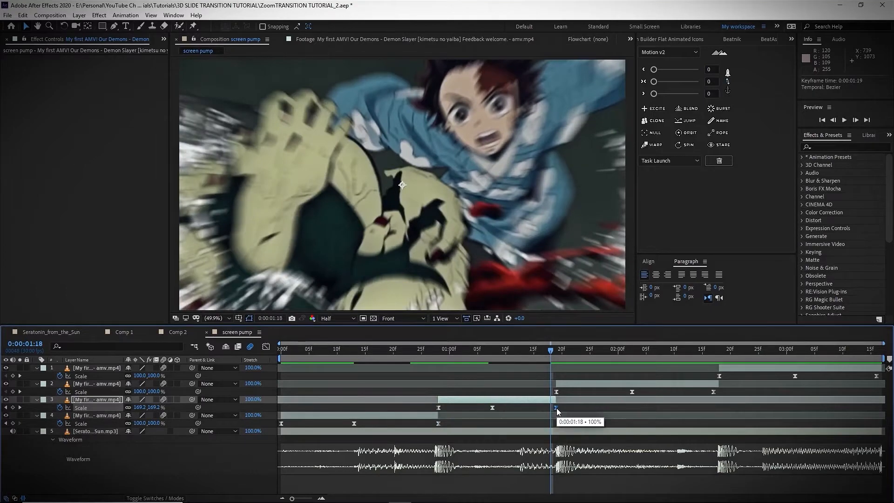
{"action": "left_click_drag", "start_coordinate": [549, 352], "coordinate": [719, 354]}
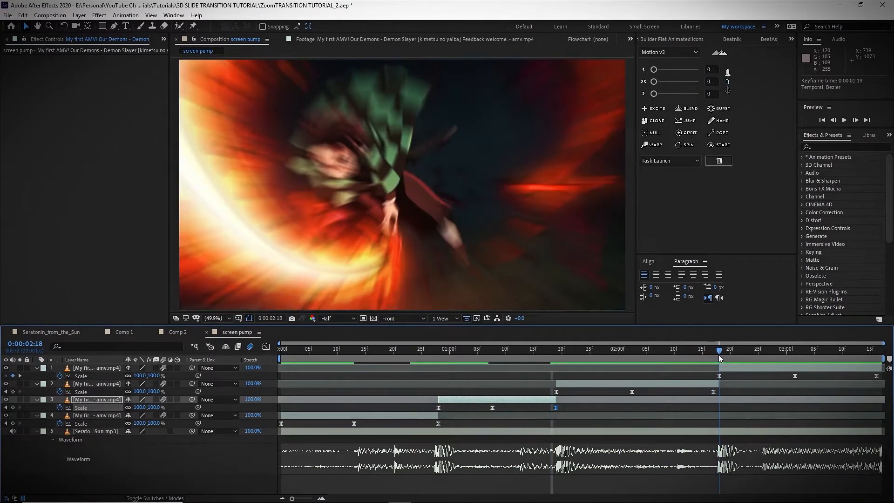
{"action": "left_click_drag", "start_coordinate": [713, 392], "coordinate": [718, 393]}
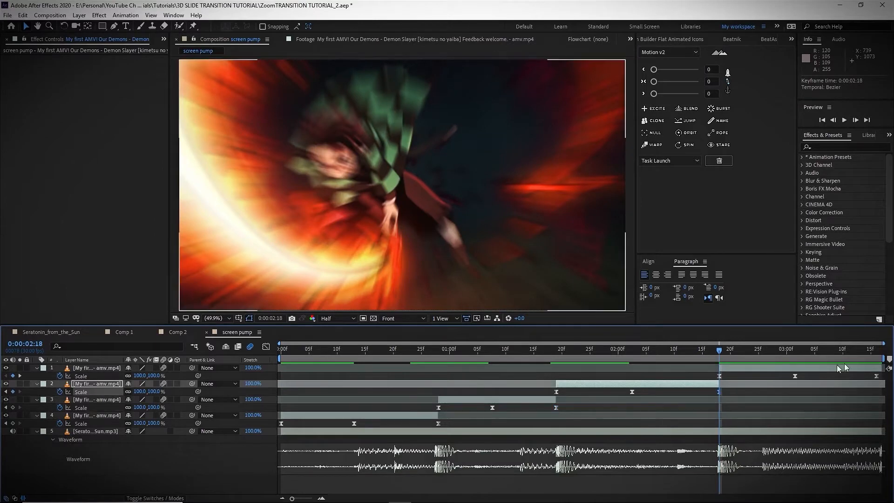
Check the layer 1 clip's last Scale keyframe at 0:00:03:16 and preview the adjusted animation from the start.
{"action": "left_click", "coordinate": [872, 353]}
{"action": "left_click_drag", "start_coordinate": [873, 355], "coordinate": [876, 355]}
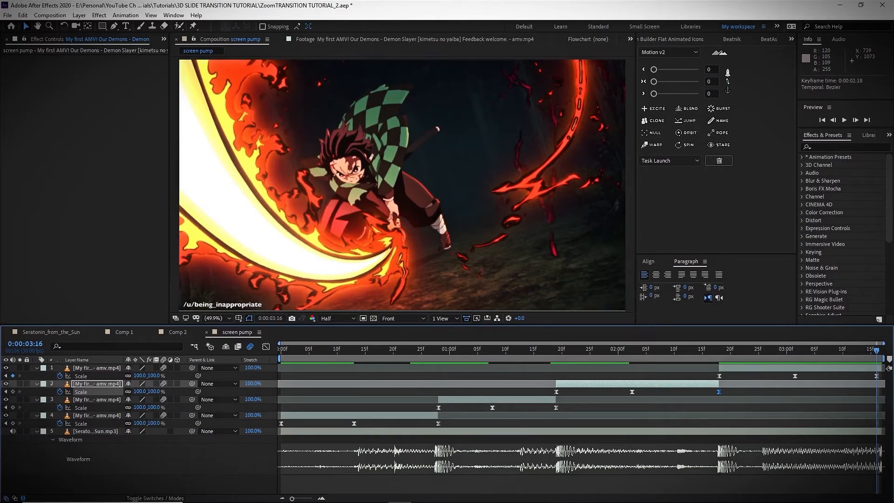
{"action": "key", "text": "space"}
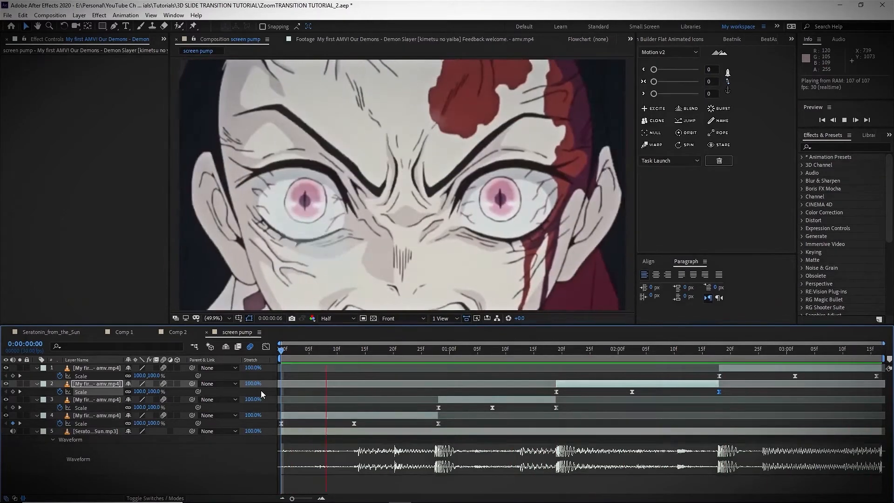
{"action": "key", "text": "space"}
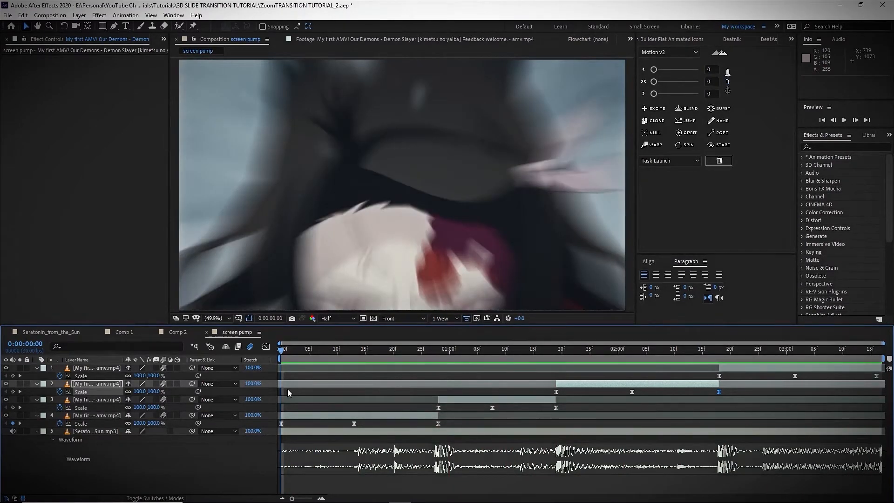
Clear the Scale keyframes from the clips, starting with layer 4, and collapse the clip layers.
{"action": "left_click", "coordinate": [223, 465]}
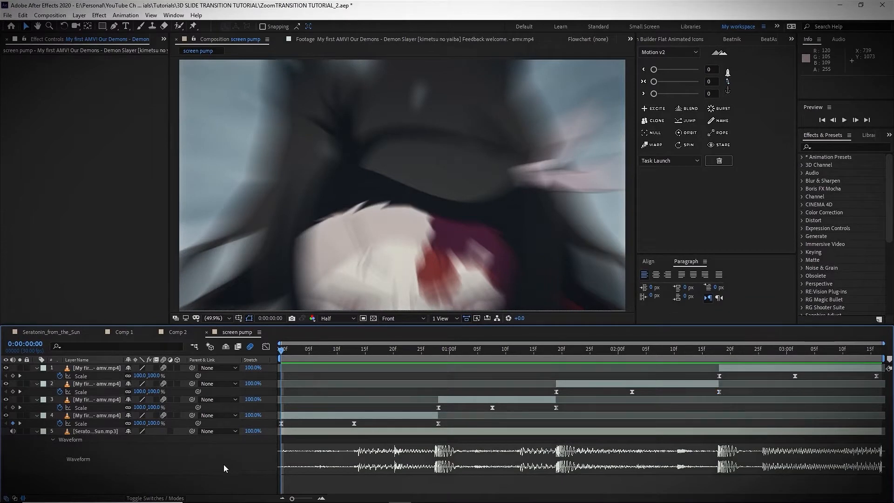
{"action": "left_click", "coordinate": [88, 421]}
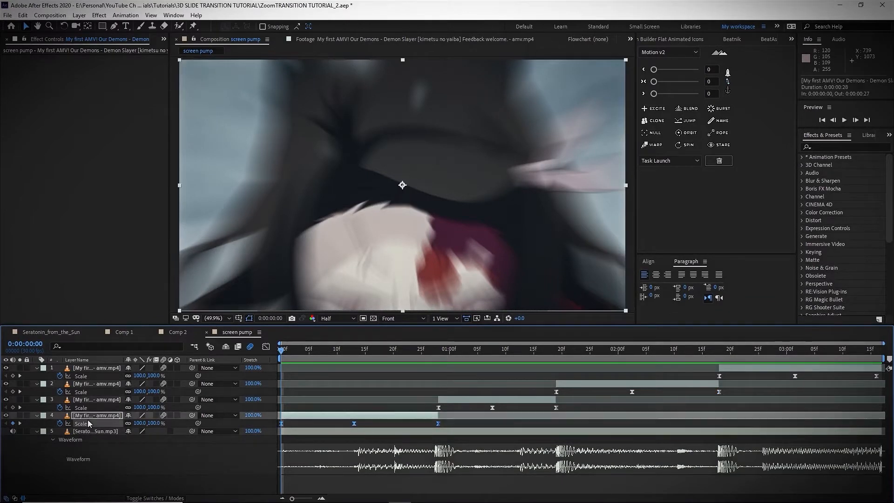
{"action": "left_click", "coordinate": [123, 460]}
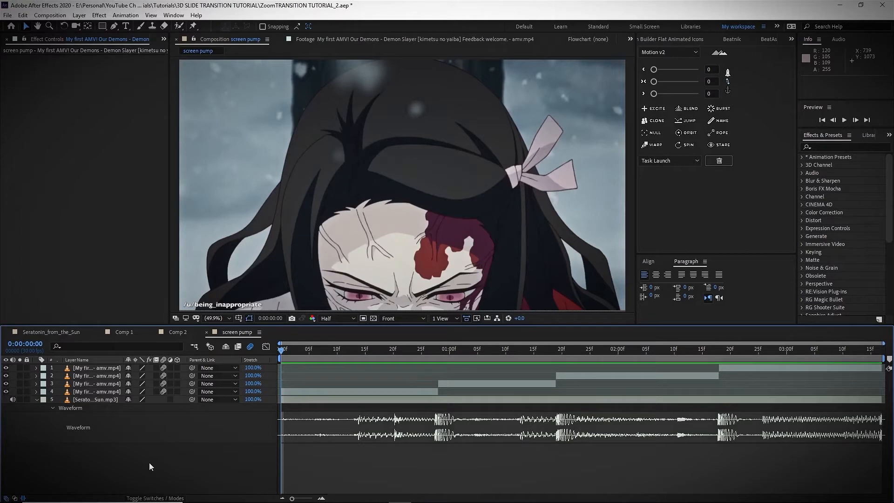
Set the layer 4 clip's Scale to 200% and add a Scale keyframe at 0:00:00:00.
{"action": "left_click", "coordinate": [90, 390]}
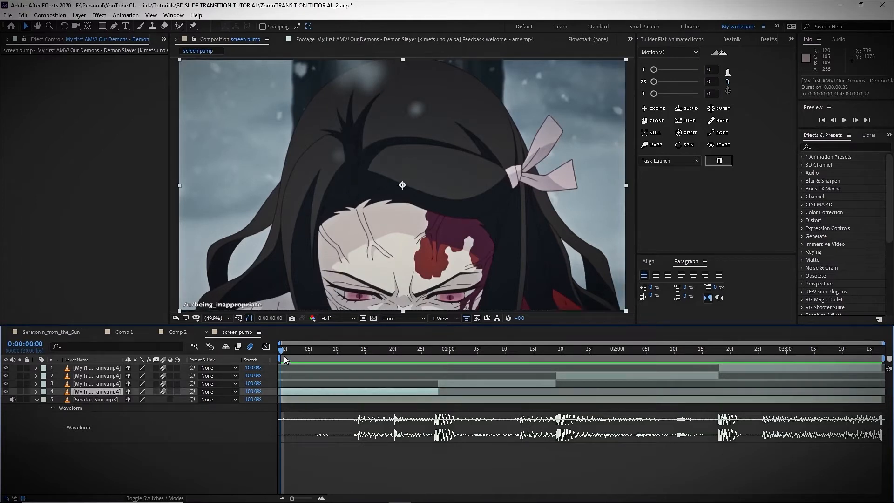
{"action": "key", "text": "s"}
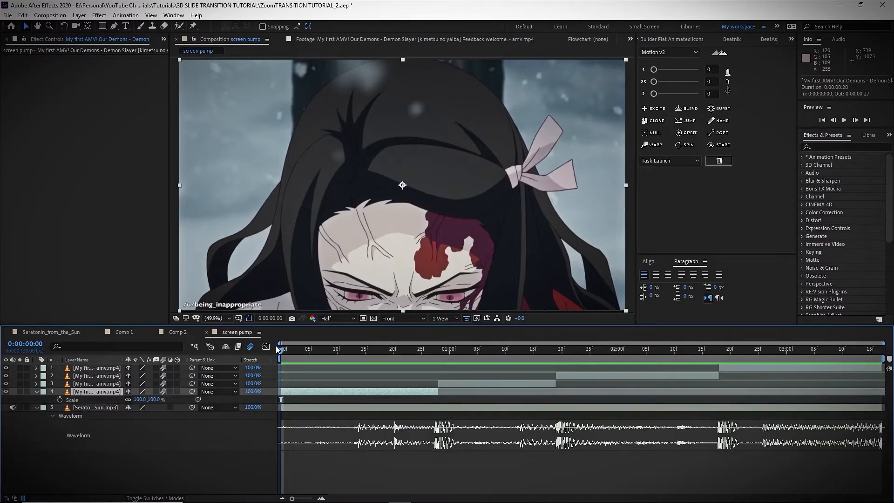
{"action": "left_click", "coordinate": [155, 400]}
{"action": "type", "text": "200"}
{"action": "key", "text": "Return"}
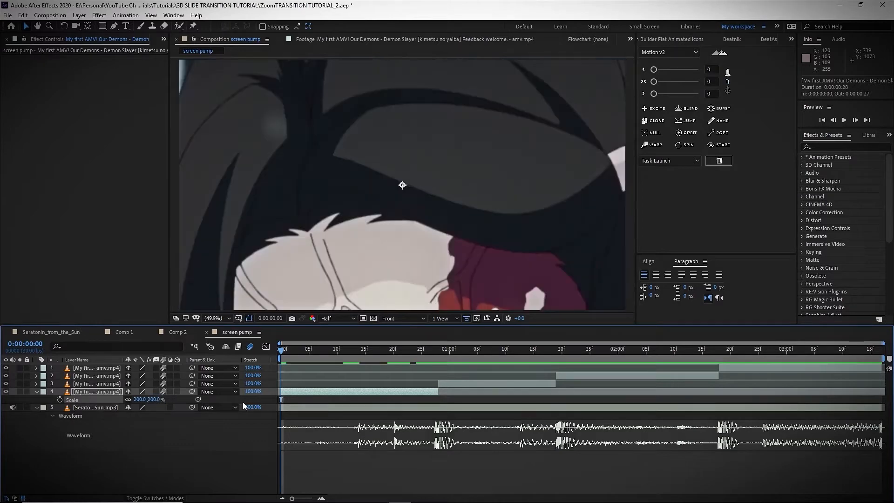
{"action": "left_click", "coordinate": [61, 400]}
Add Scale keyframes to the layer 4 clip of 100% at 0:00:00:13 and 200% at 0:00:00:27.
{"action": "left_click_drag", "start_coordinate": [345, 353], "coordinate": [361, 354]}
{"action": "left_click", "coordinate": [153, 400]}
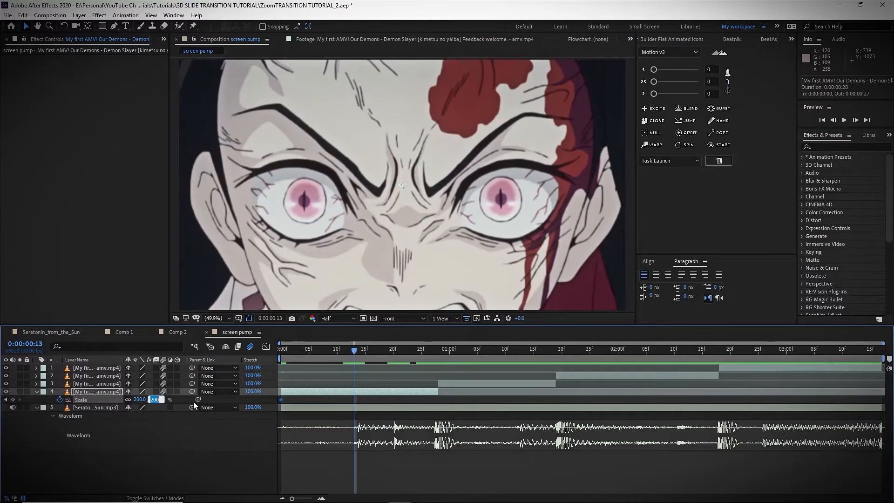
{"action": "type", "text": "100"}
{"action": "key", "text": "Return"}
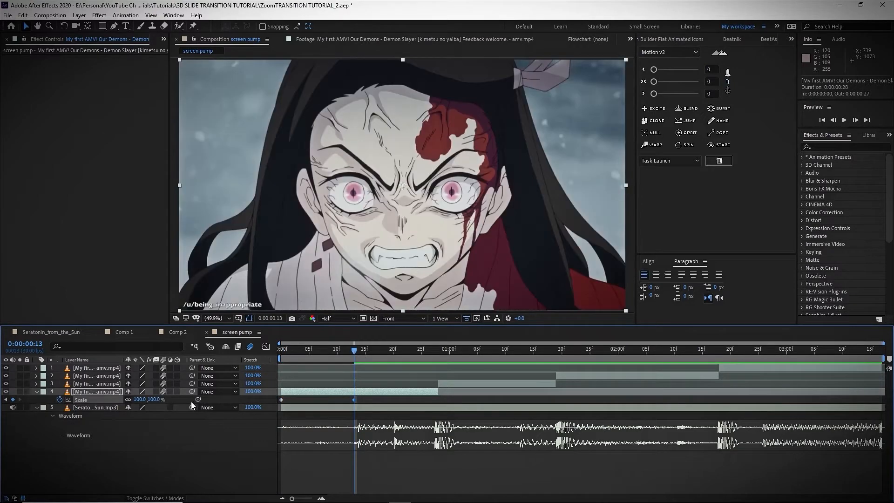
{"action": "left_click_drag", "start_coordinate": [381, 351], "coordinate": [433, 351]}
{"action": "left_click", "coordinate": [153, 399]}
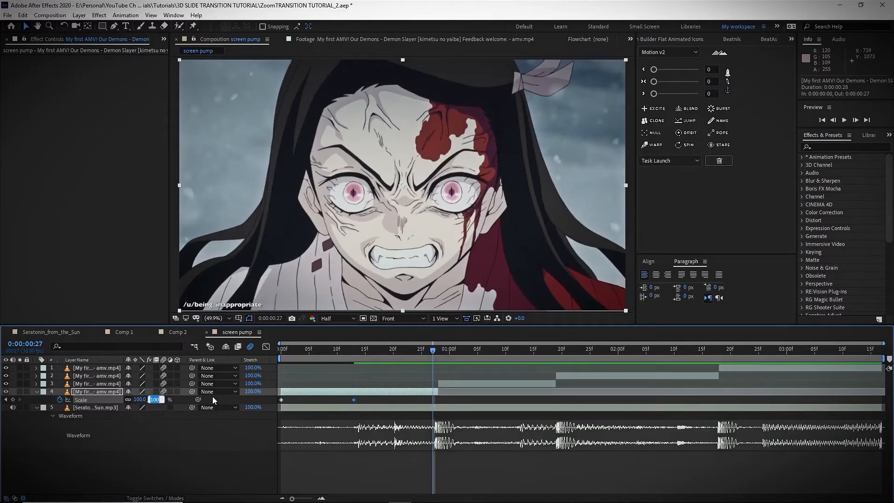
{"action": "type", "text": "20"}
{"action": "key", "text": "Return"}
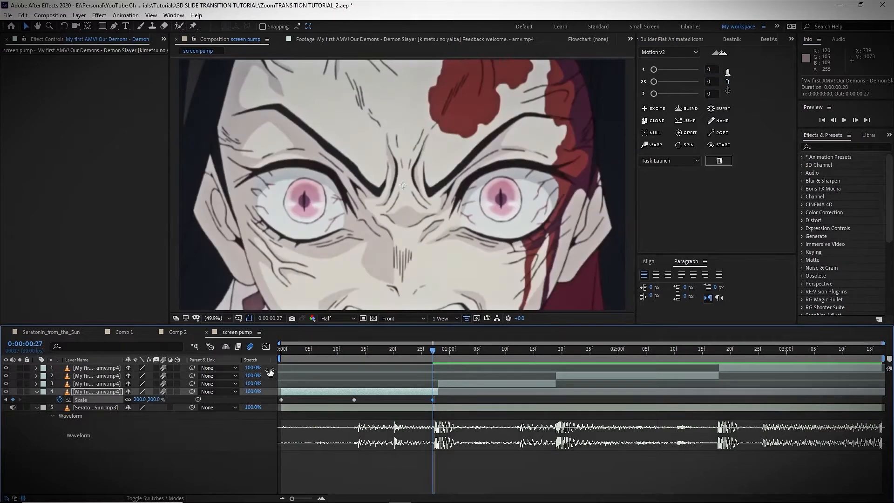
{"action": "left_click_drag", "start_coordinate": [287, 348], "coordinate": [430, 351]}
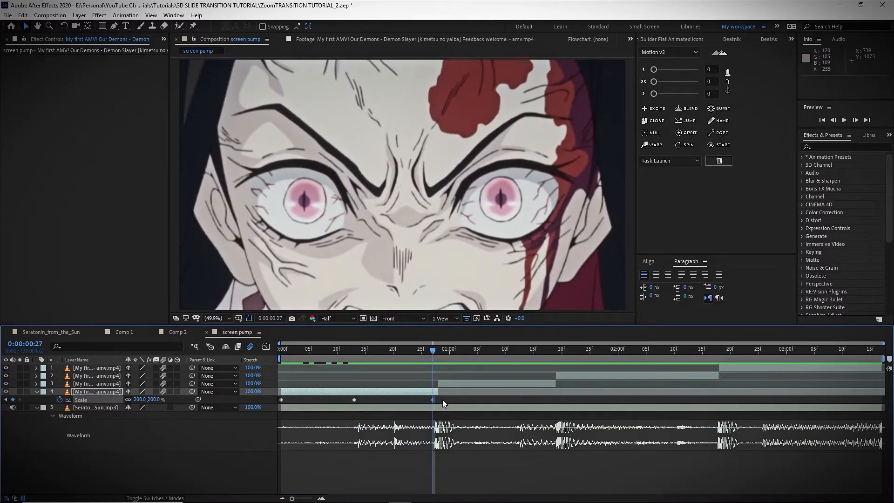
Apply Easy Ease to all three Scale keyframes of the layer 4 clip.
{"action": "left_click_drag", "start_coordinate": [443, 399], "coordinate": [297, 417]}
{"action": "right_click", "coordinate": [282, 400]}
{"action": "mouse_move", "coordinate": [311, 394]}
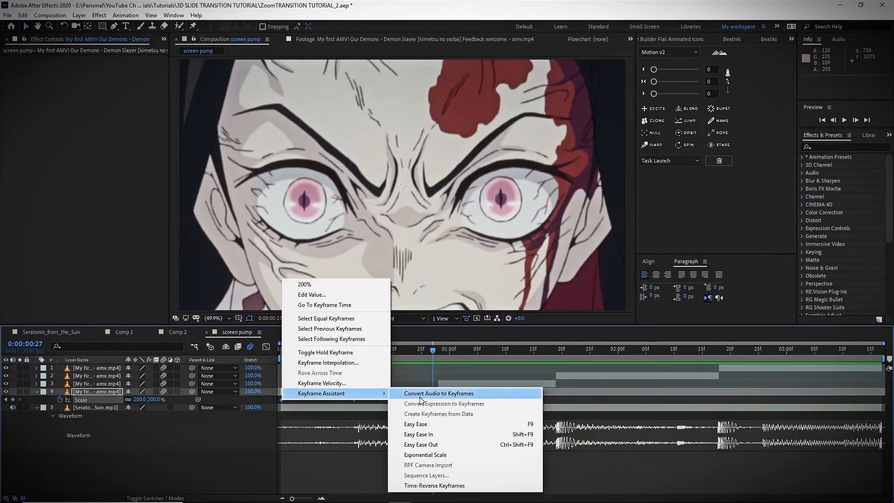
{"action": "left_click", "coordinate": [422, 426]}
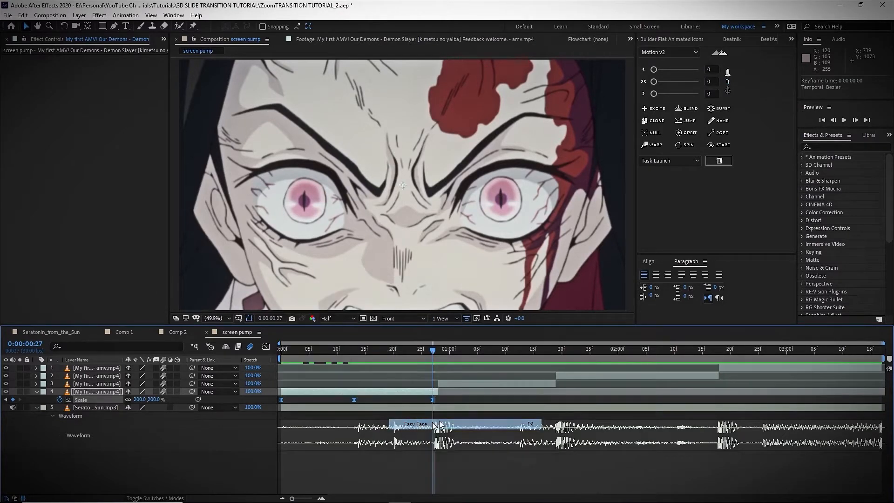
Shape layer 4's Scale value graph into a U-curve with near-vertical handles at both ends and long horizontal handles on the middle keyframe.
{"action": "left_click", "coordinate": [266, 347]}
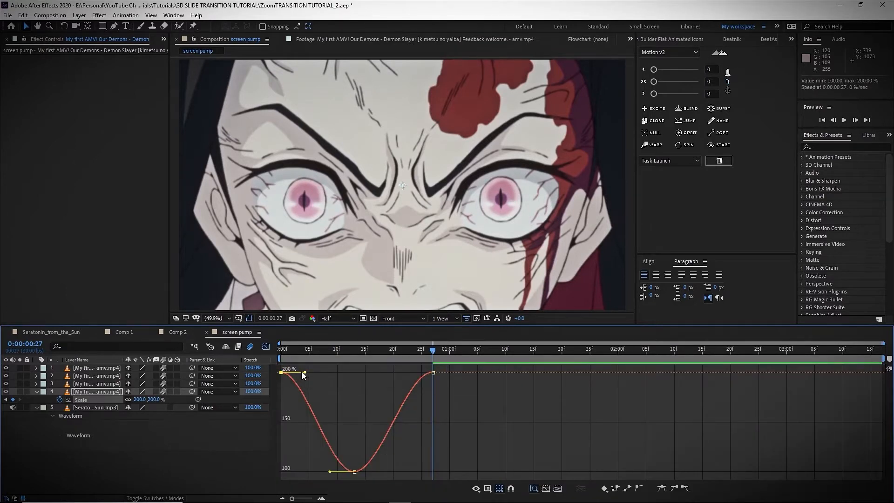
{"action": "left_click_drag", "start_coordinate": [303, 373], "coordinate": [283, 448]}
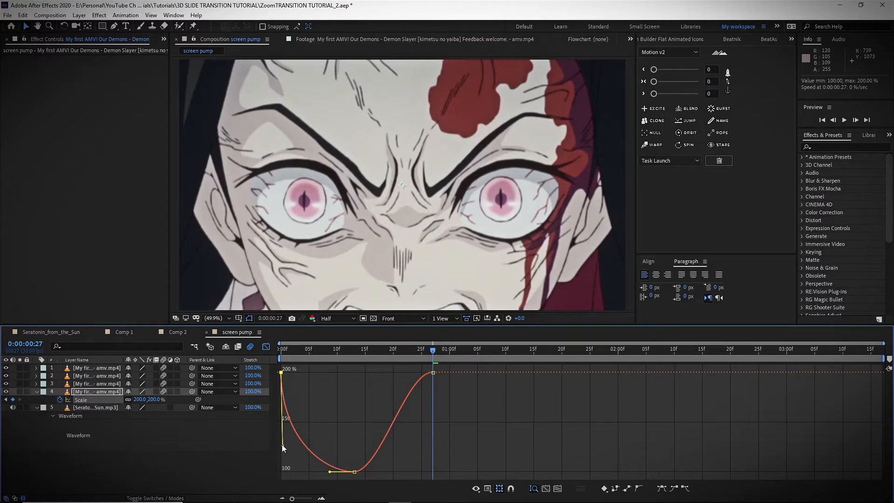
{"action": "left_click", "coordinate": [433, 373]}
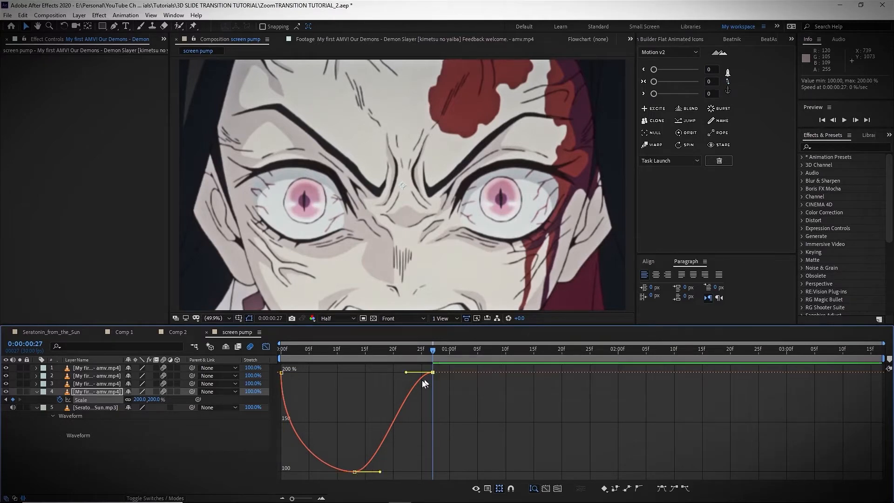
{"action": "left_click_drag", "start_coordinate": [408, 374], "coordinate": [432, 451]}
{"action": "left_click_drag", "start_coordinate": [381, 472], "coordinate": [423, 472]}
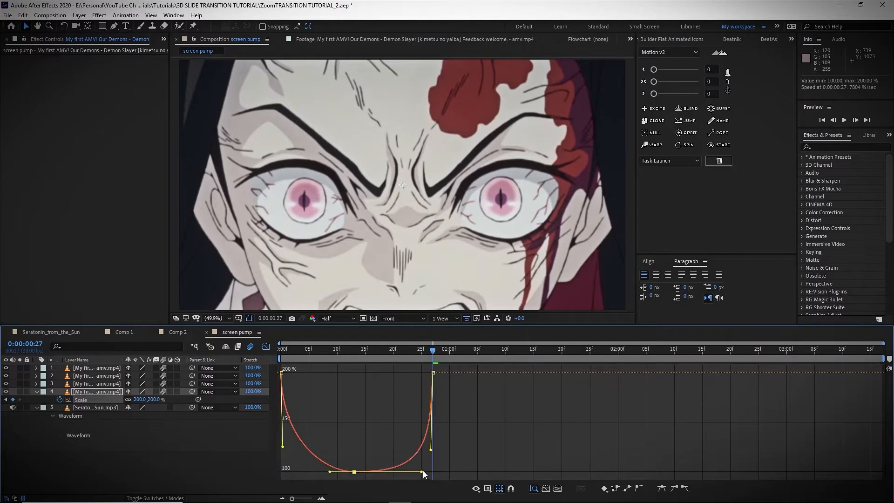
{"action": "left_click_drag", "start_coordinate": [330, 472], "coordinate": [289, 471]}
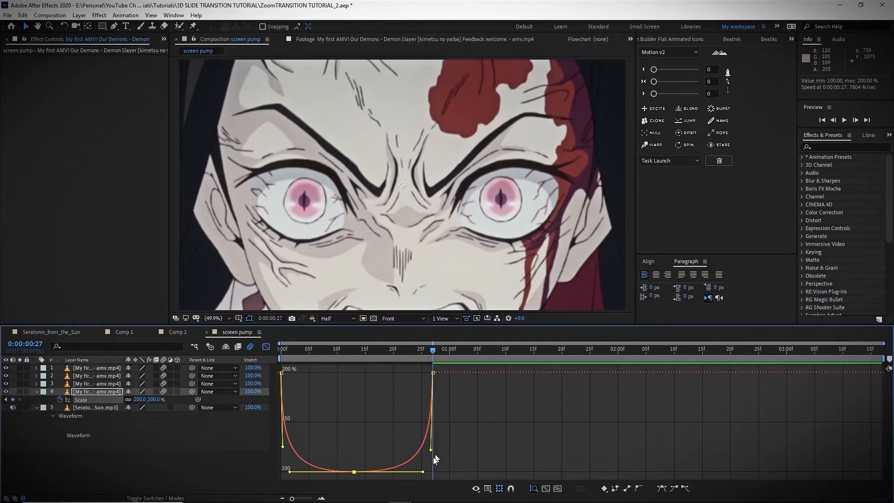
Lengthen the two end handles and the middle keyframe's incoming handle to sharpen layer 4's Scale curve, and close the graph view.
{"action": "left_click_drag", "start_coordinate": [430, 451], "coordinate": [432, 460]}
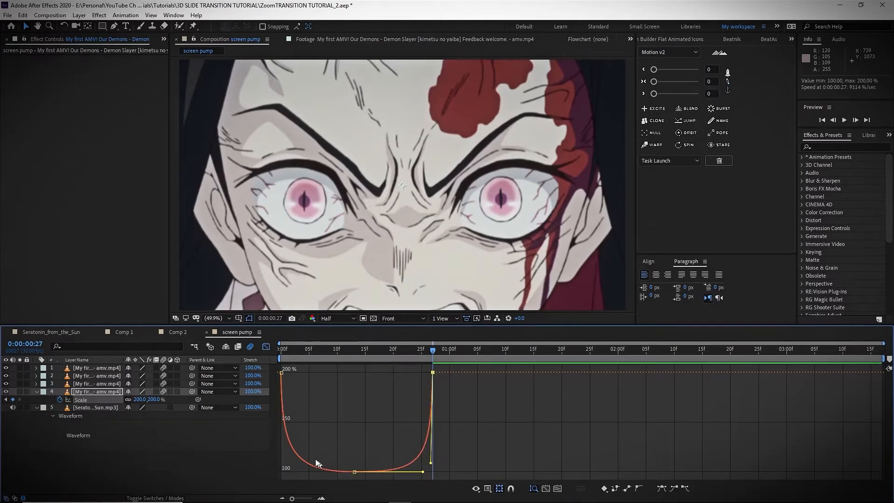
{"action": "left_click", "coordinate": [281, 373]}
{"action": "left_click_drag", "start_coordinate": [284, 448], "coordinate": [286, 458]}
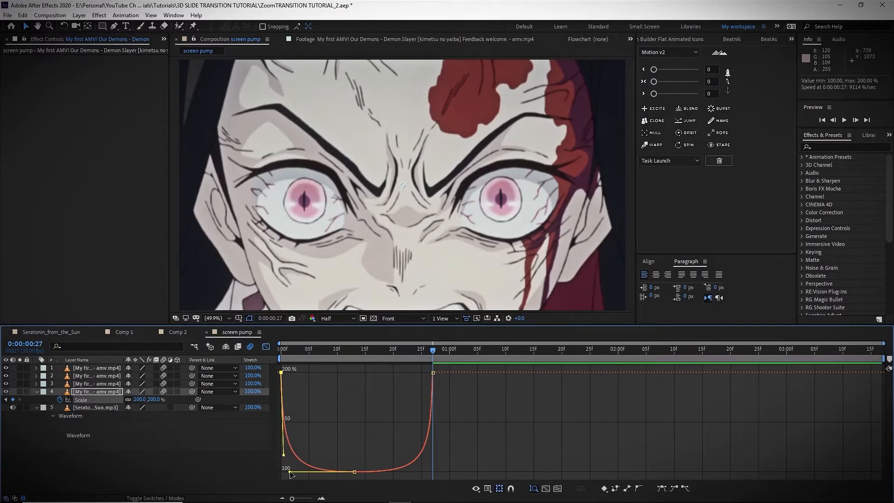
{"action": "mouse_move", "coordinate": [290, 471]}
{"action": "left_mouse_down"}
{"action": "mouse_move", "coordinate": [334, 472]}
{"action": "mouse_move", "coordinate": [289, 473]}
{"action": "left_mouse_up"}
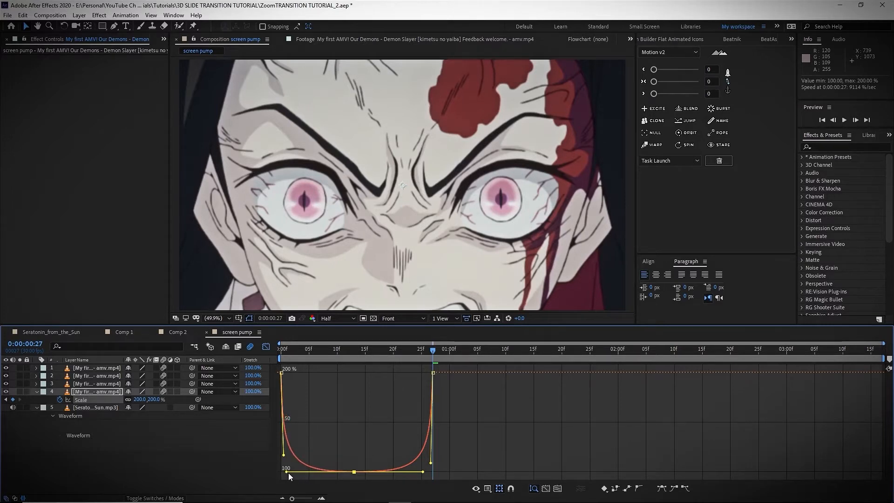
{"action": "right_click", "coordinate": [265, 423]}
{"action": "left_click", "coordinate": [322, 457]}
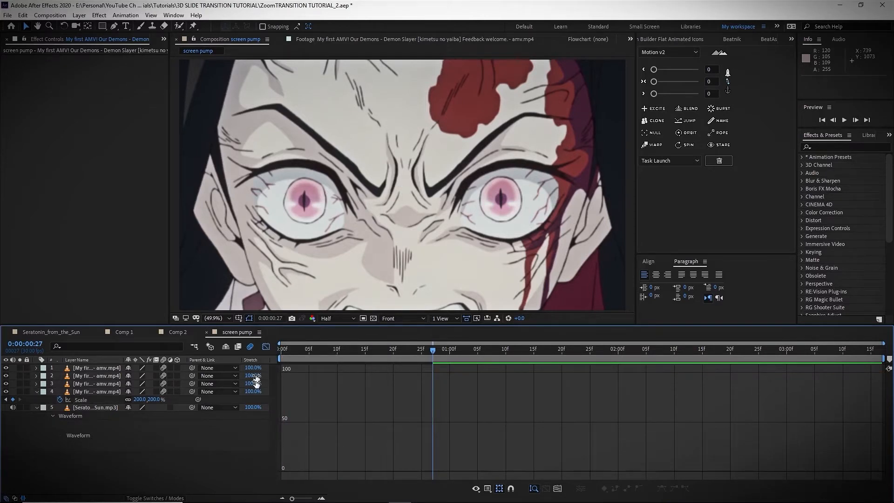
{"action": "left_click", "coordinate": [95, 400]}
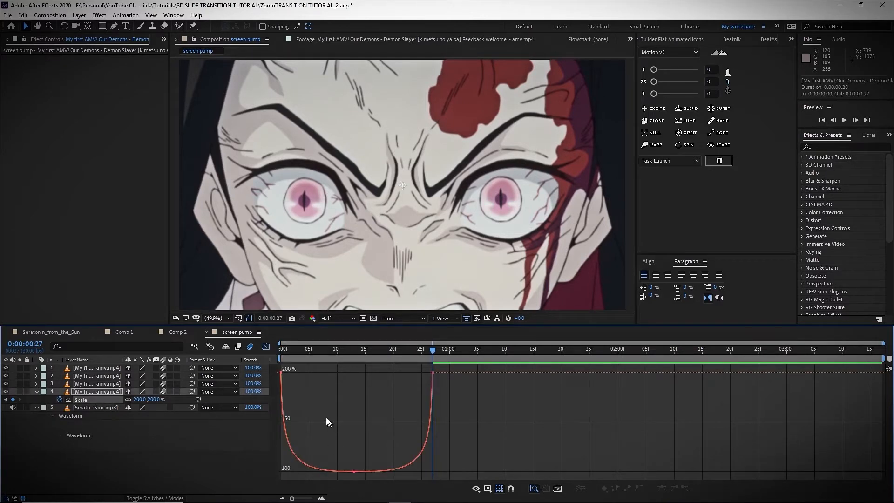
{"action": "left_click", "coordinate": [267, 345]}
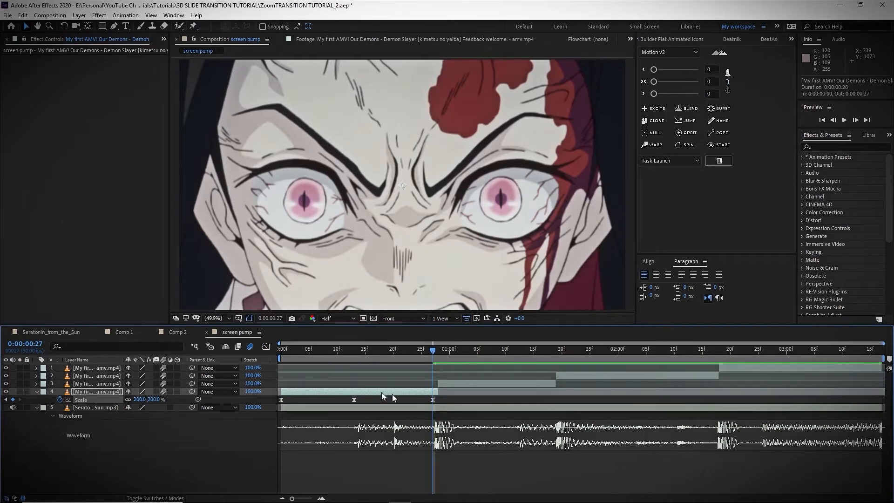
Copy layer 4's Scale keyframes to the layer 3 clip at 0:00:00:28 and compress them proportionally to end at 0:00:01:18.
{"action": "left_click_drag", "start_coordinate": [441, 397], "coordinate": [275, 407]}
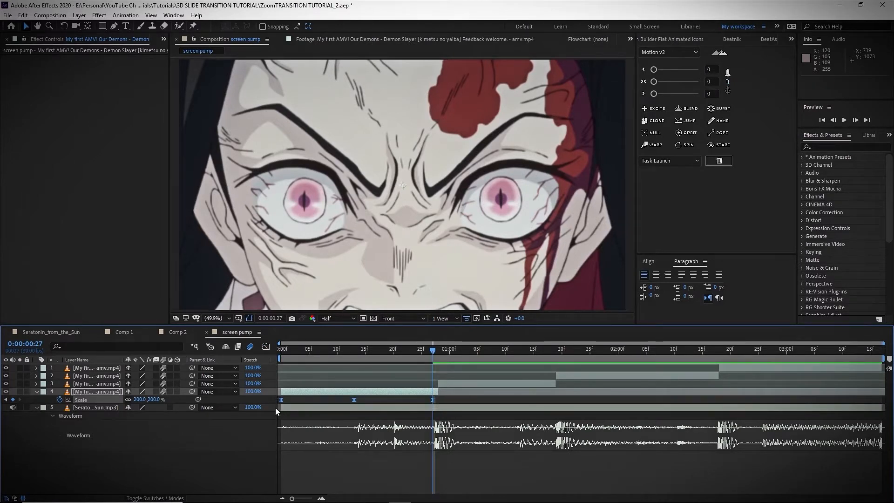
{"action": "key", "text": "ctrl+c"}
{"action": "left_click", "coordinate": [440, 352]}
{"action": "left_click", "coordinate": [444, 384]}
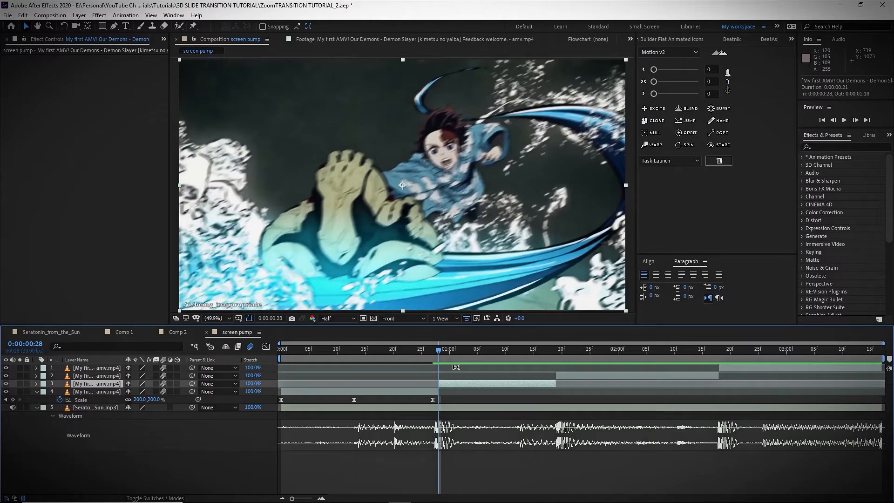
{"action": "key", "text": "ctrl+v"}
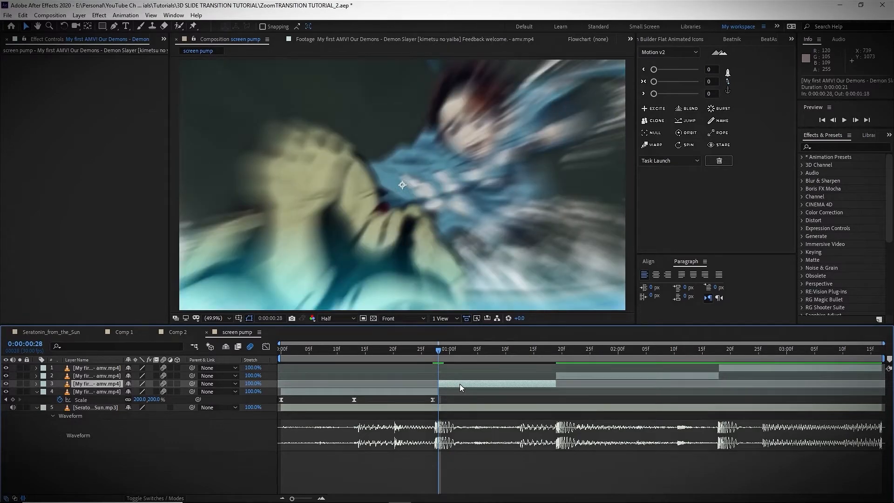
{"action": "key", "text": "u"}
{"action": "left_click_drag", "start_coordinate": [420, 390], "coordinate": [553, 396]}
Paste the Scale keyframes onto the layer 2 clip at 0:00:01:19 and stretch them proportionally to end at 0:00:02:17.
{"action": "left_click", "coordinate": [554, 351]}
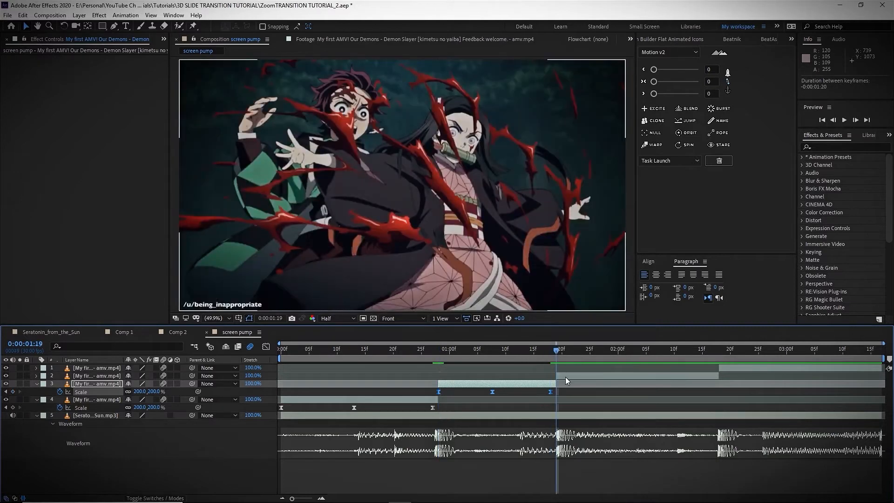
{"action": "left_click", "coordinate": [565, 376]}
{"action": "key", "text": "ctrl+v"}
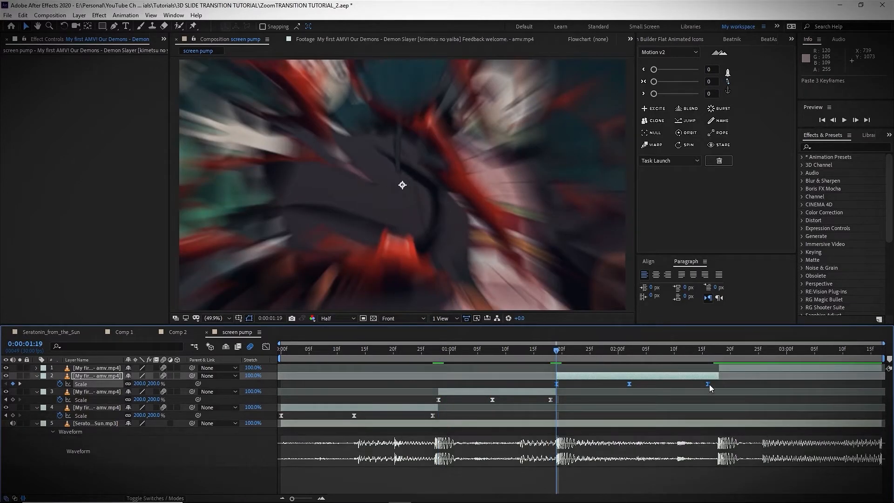
{"action": "left_click_drag", "start_coordinate": [709, 384], "coordinate": [715, 384]}
Paste the Scale keyframes onto the layer 1 clip at 0:00:02:18, with the last one at 0:00:03:16.
{"action": "left_click", "coordinate": [718, 348]}
{"action": "left_click", "coordinate": [729, 368]}
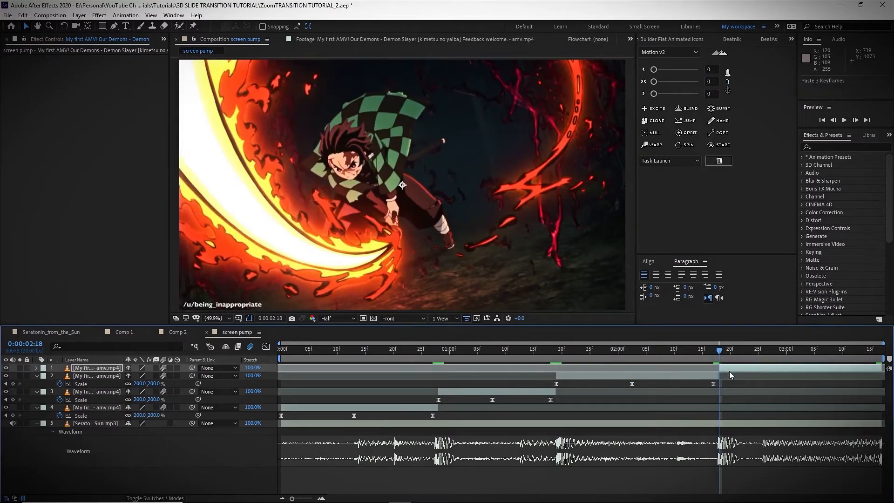
{"action": "key", "text": "ctrl+v"}
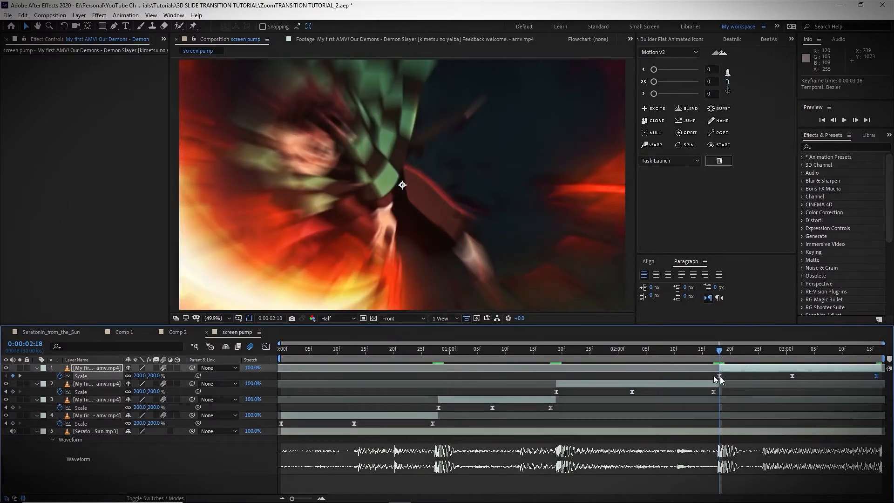
{"action": "left_click", "coordinate": [233, 471]}
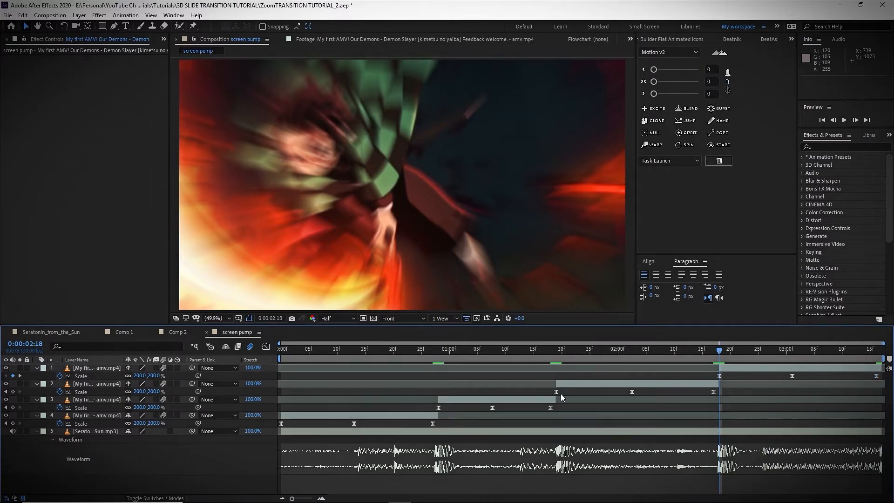
Move layer 4's last Scale keyframe to 0:00:00:28, where the next clip begins.
{"action": "left_click", "coordinate": [434, 352]}
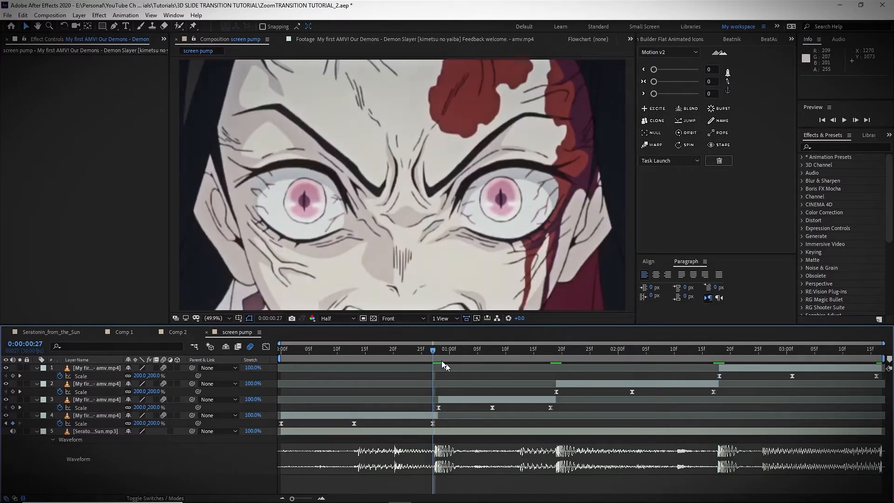
{"action": "left_click_drag", "start_coordinate": [429, 353], "coordinate": [433, 353]}
{"action": "left_click_drag", "start_coordinate": [432, 424], "coordinate": [437, 424]}
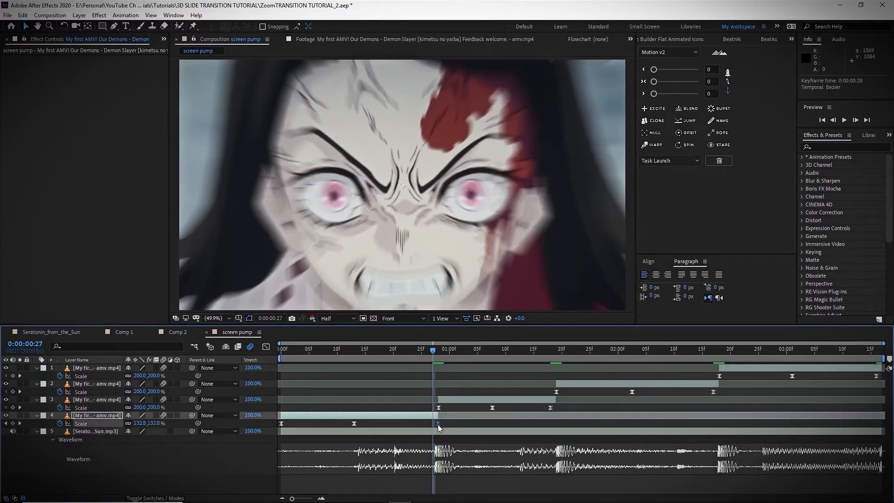
Move the last Scale keyframes of layers 3 and 2 to 0:00:01:19 and 0:00:02:18 respectively.
{"action": "left_click", "coordinate": [557, 352]}
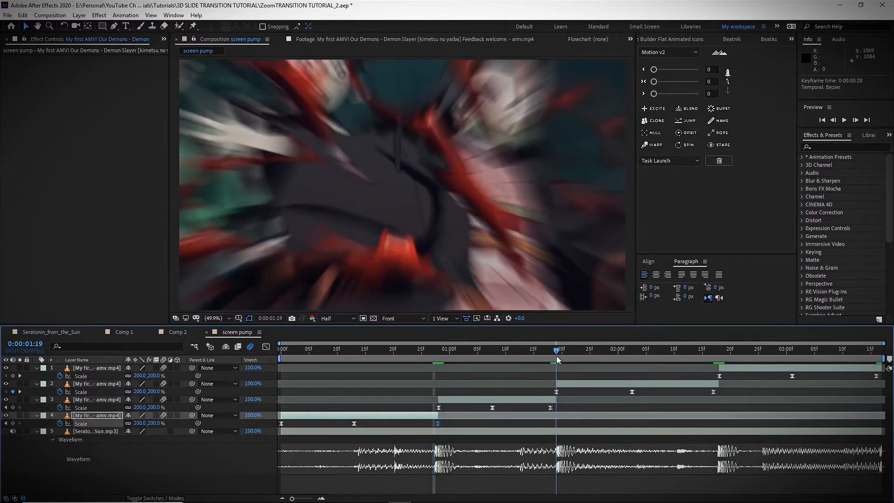
{"action": "left_click", "coordinate": [551, 353]}
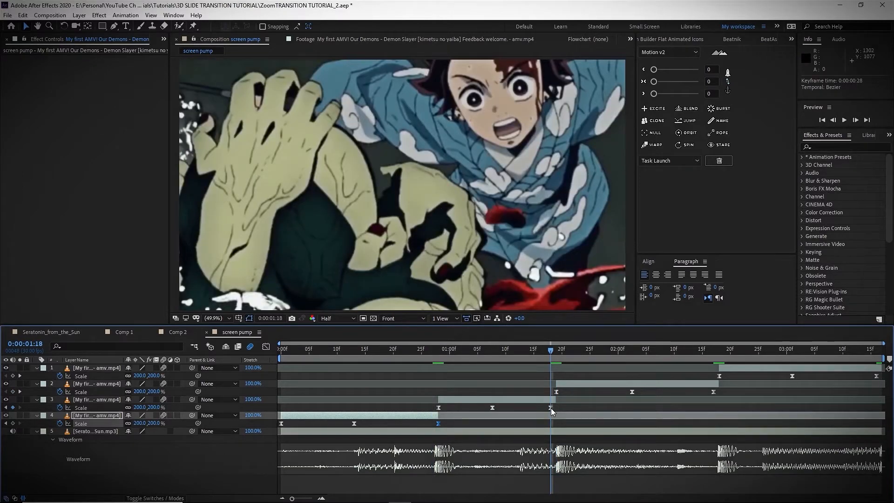
{"action": "left_click_drag", "start_coordinate": [551, 408], "coordinate": [557, 408]}
{"action": "key", "text": "space"}
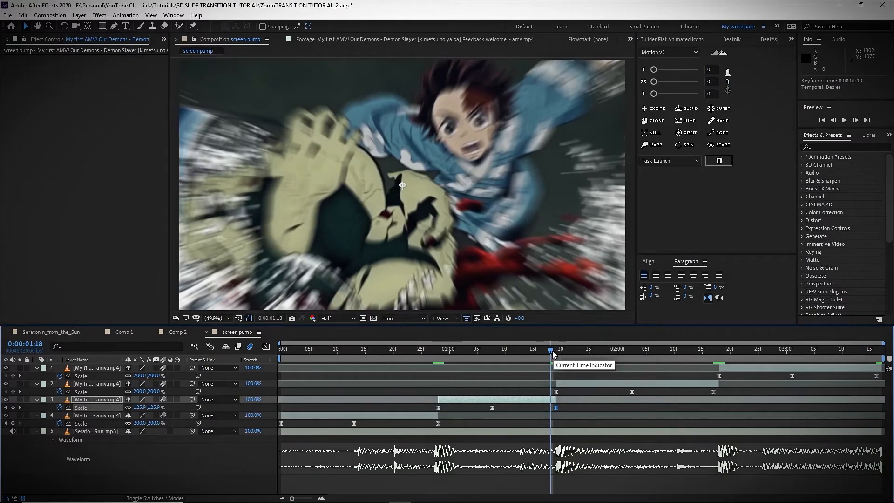
{"action": "left_click", "coordinate": [720, 362]}
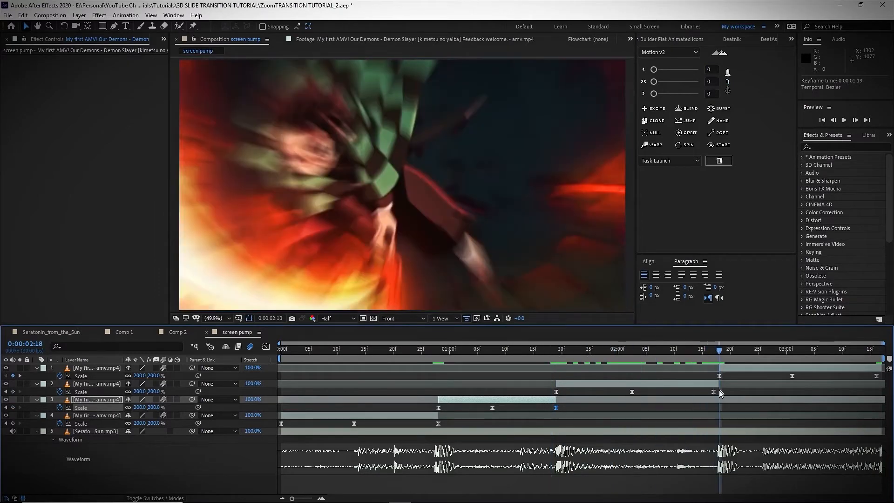
{"action": "left_click_drag", "start_coordinate": [713, 391], "coordinate": [720, 392]}
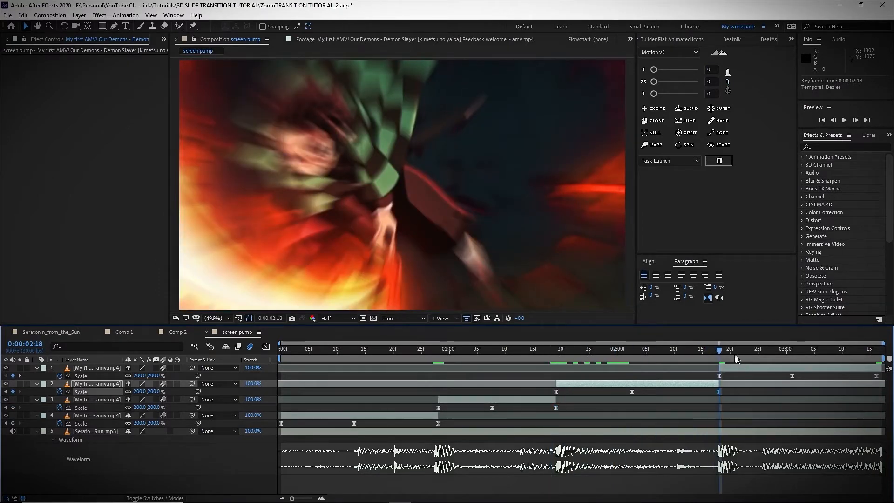
Play the composition from 0:00:00:00 to check the scale pumps against the beats.
{"action": "left_click_drag", "start_coordinate": [721, 350], "coordinate": [273, 370]}
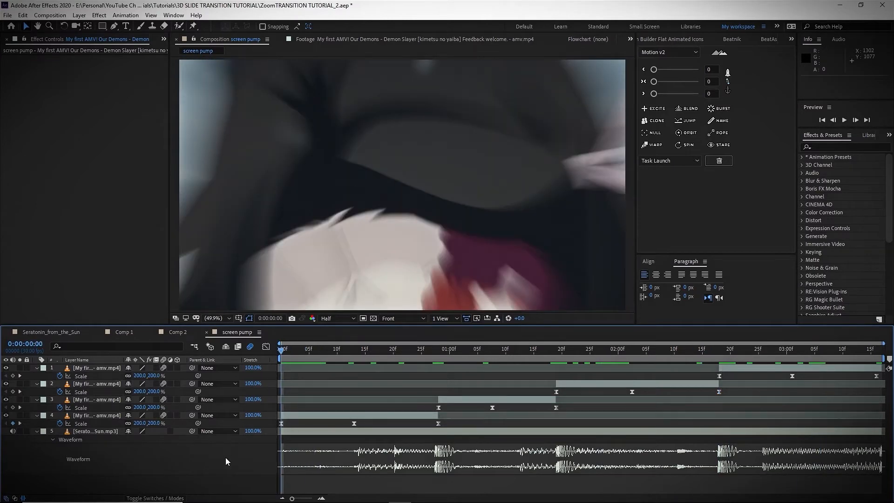
{"action": "key", "text": "space"}
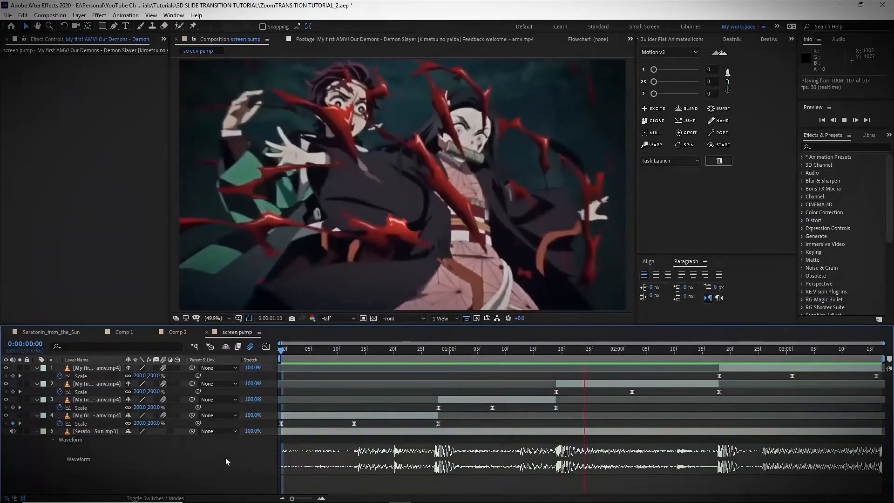
{"action": "left_click_drag", "start_coordinate": [294, 352], "coordinate": [554, 364]}
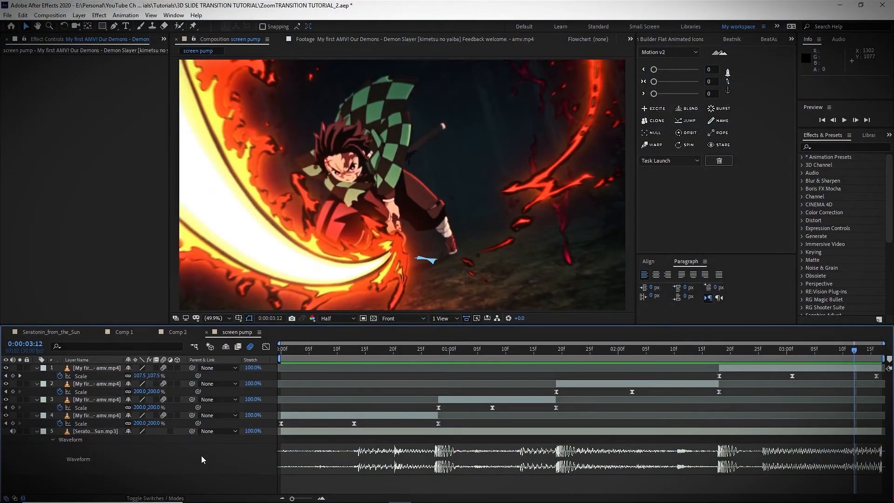
Remove the Scale animation from the four clips and show layer 4's Rotation property.
{"action": "left_click", "coordinate": [60, 376]}
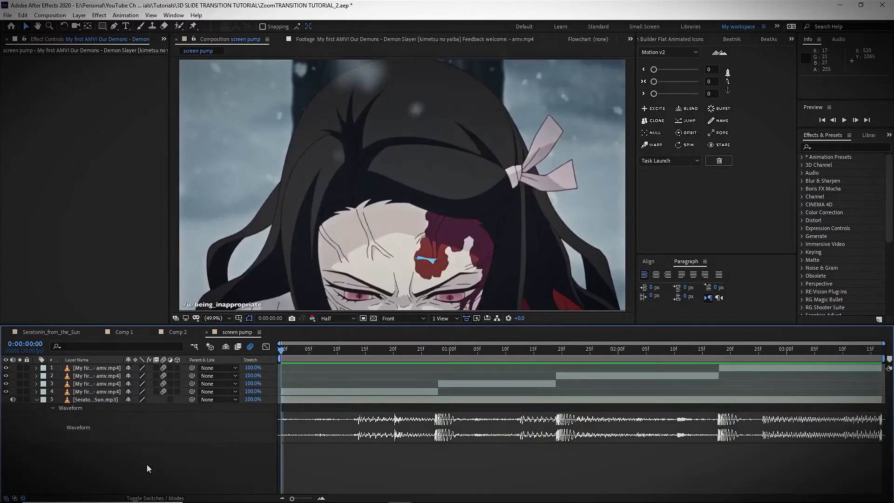
{"action": "left_click", "coordinate": [95, 391]}
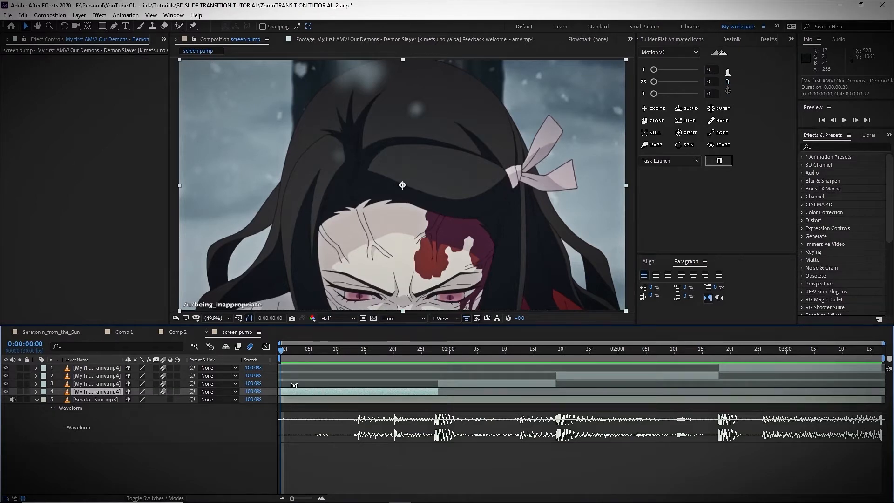
{"action": "key", "text": "r"}
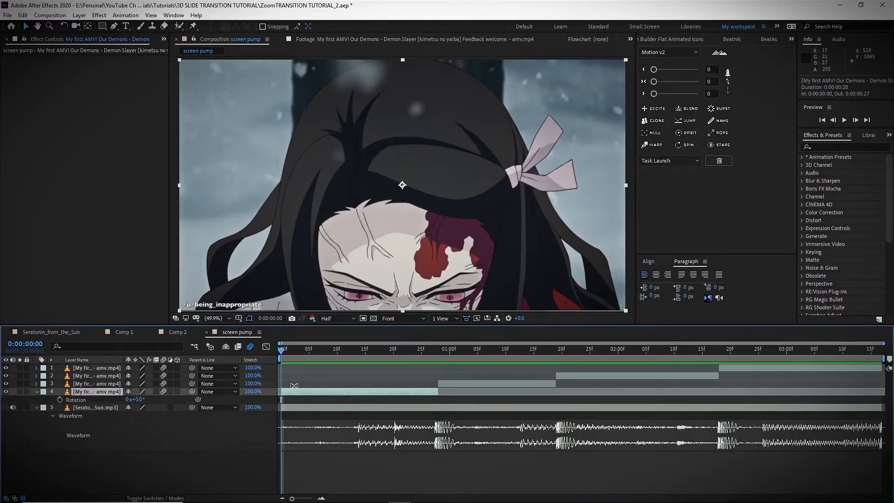
{"action": "left_click", "coordinate": [77, 401]}
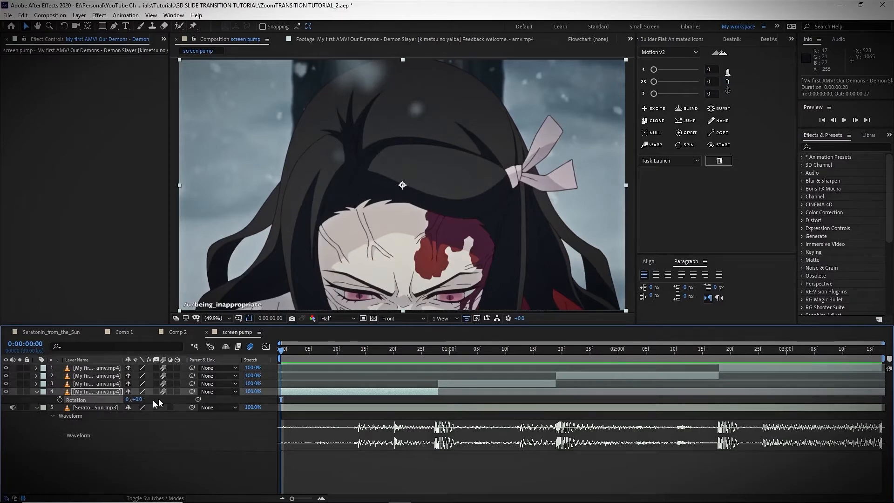
Enable Rotation keyframing on layer 4 and add 0° keyframes at 0:00:00:00, 0:00:00:13 and 0:00:00:27.
{"action": "left_click", "coordinate": [59, 399]}
{"action": "left_click_drag", "start_coordinate": [281, 351], "coordinate": [354, 351]}
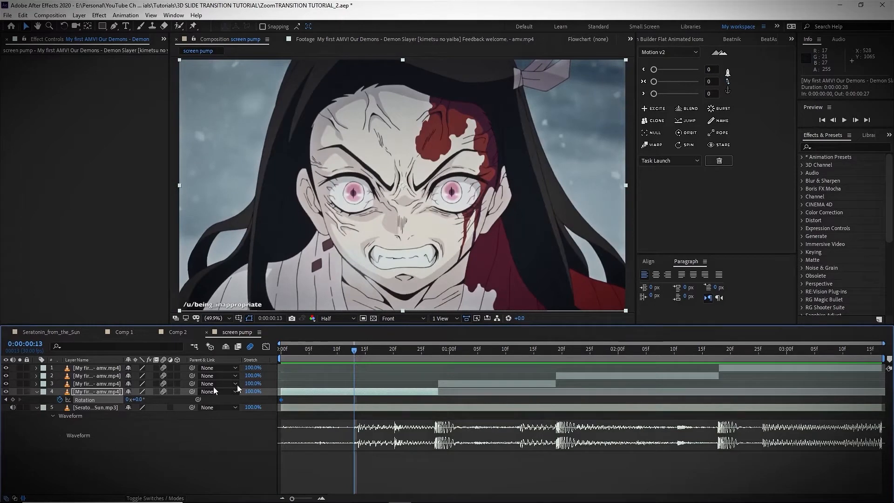
{"action": "left_click", "coordinate": [14, 400]}
{"action": "left_click_drag", "start_coordinate": [410, 352], "coordinate": [433, 352]}
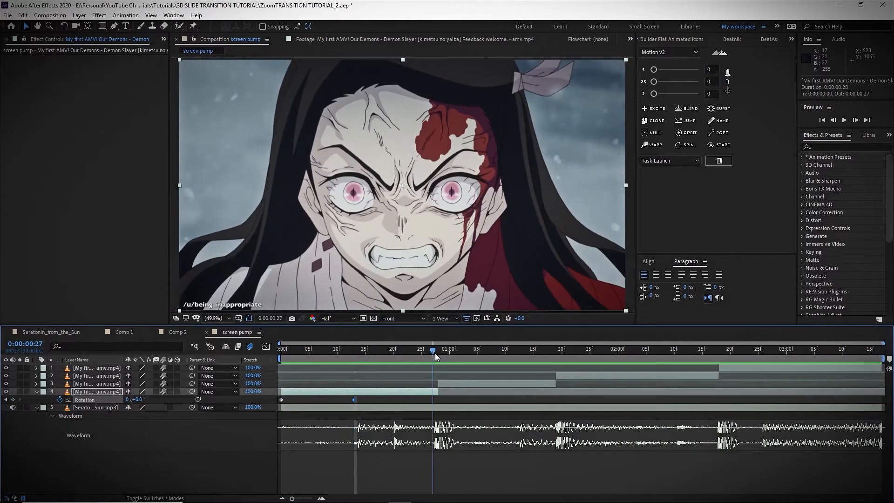
{"action": "left_click", "coordinate": [13, 399]}
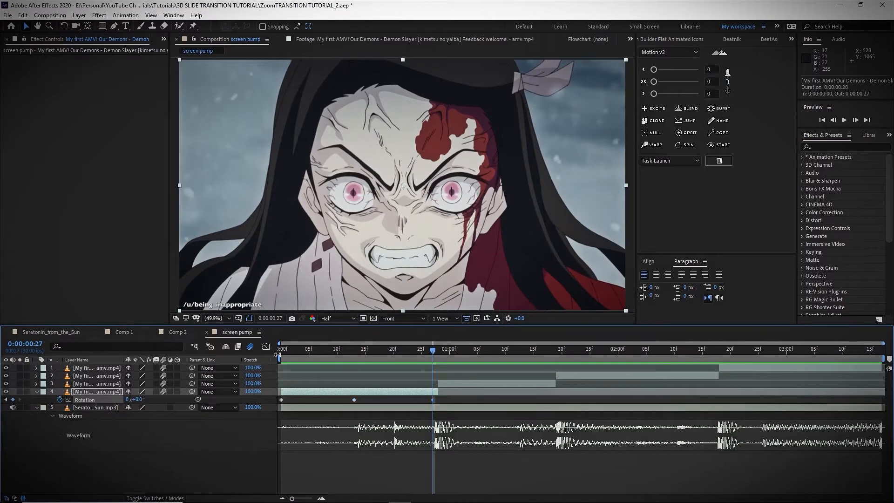
Set layer 4's Rotation to 90° at 0:00:00:00 and -90° at 0:00:00:27.
{"action": "left_click_drag", "start_coordinate": [291, 356], "coordinate": [270, 359]}
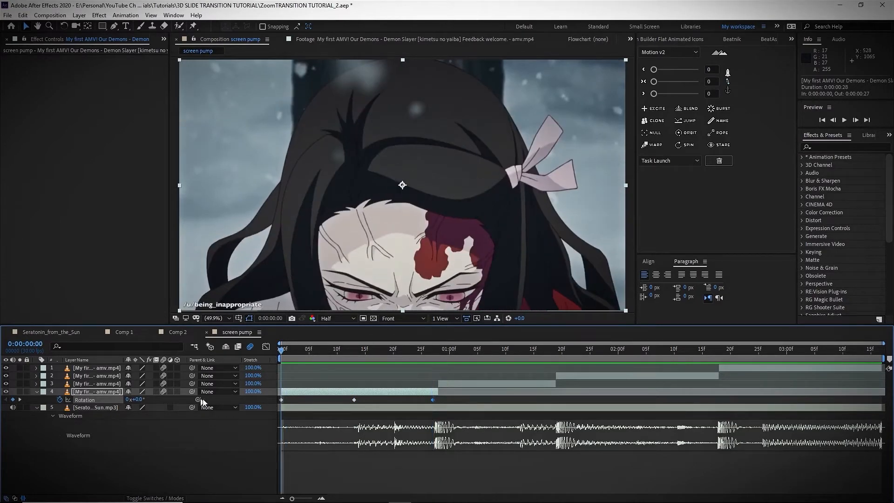
{"action": "left_click", "coordinate": [137, 399]}
{"action": "key", "text": "Return"}
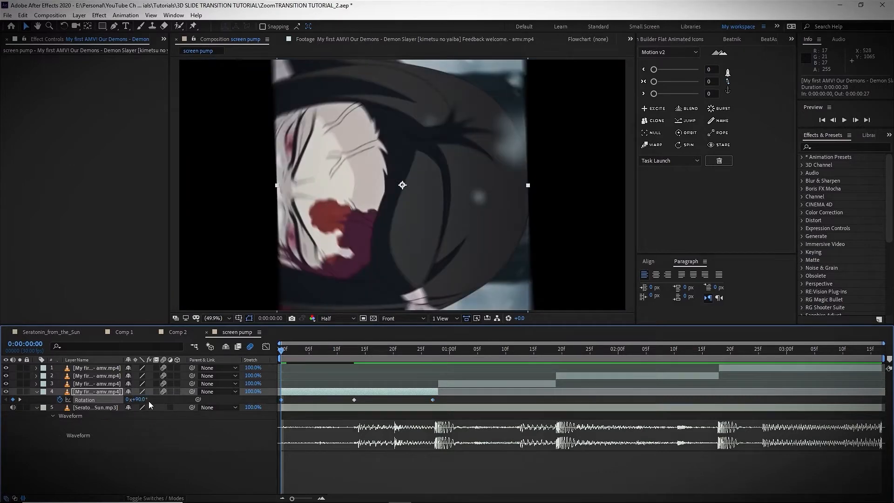
{"action": "left_click_drag", "start_coordinate": [333, 358], "coordinate": [353, 358]}
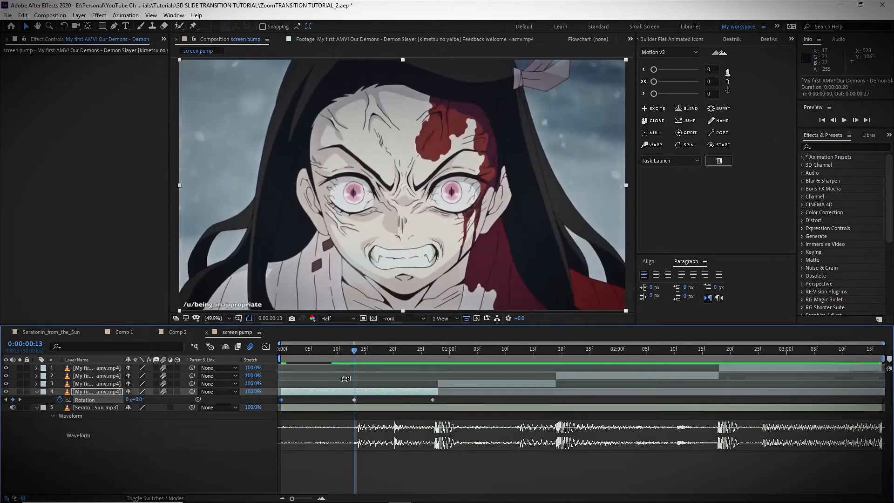
{"action": "left_click_drag", "start_coordinate": [409, 351], "coordinate": [433, 352]}
{"action": "left_click", "coordinate": [136, 400]}
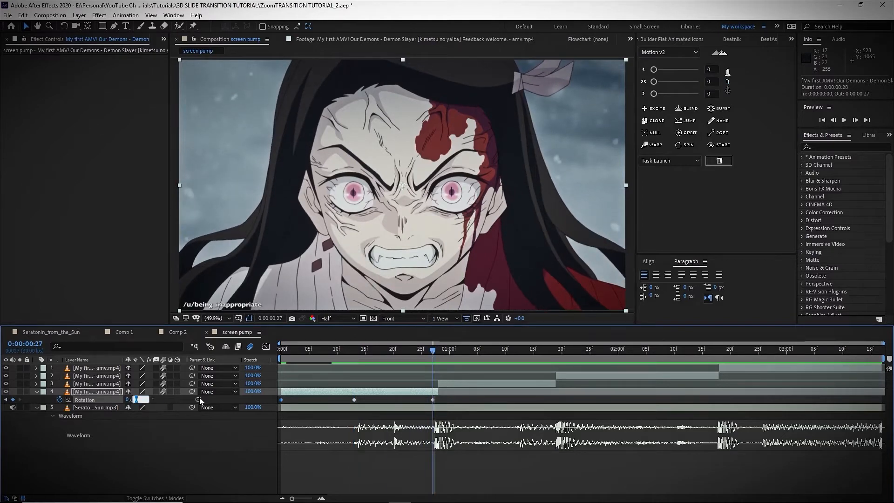
{"action": "type", "text": "-90"}
{"action": "key", "text": "Return"}
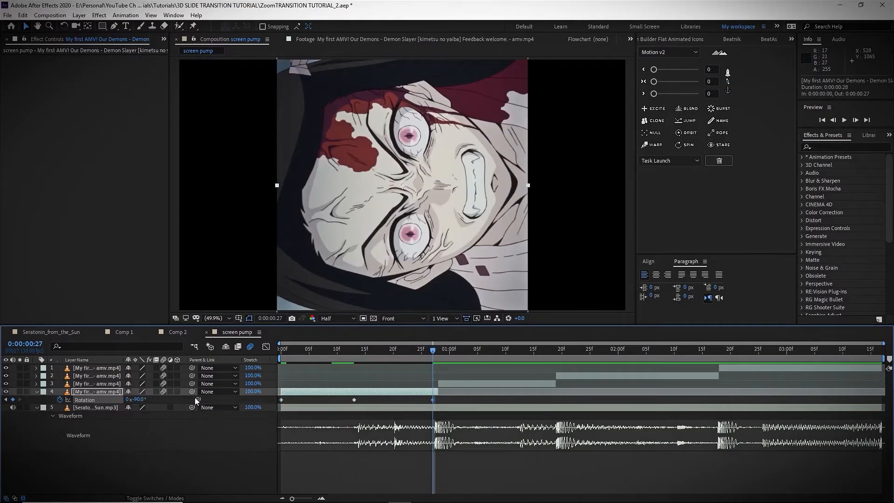
Easy Ease layer 4's three Rotation keyframes and pull both end handles to the 0° level in the value graph.
{"action": "left_click_drag", "start_coordinate": [435, 402], "coordinate": [249, 412]}
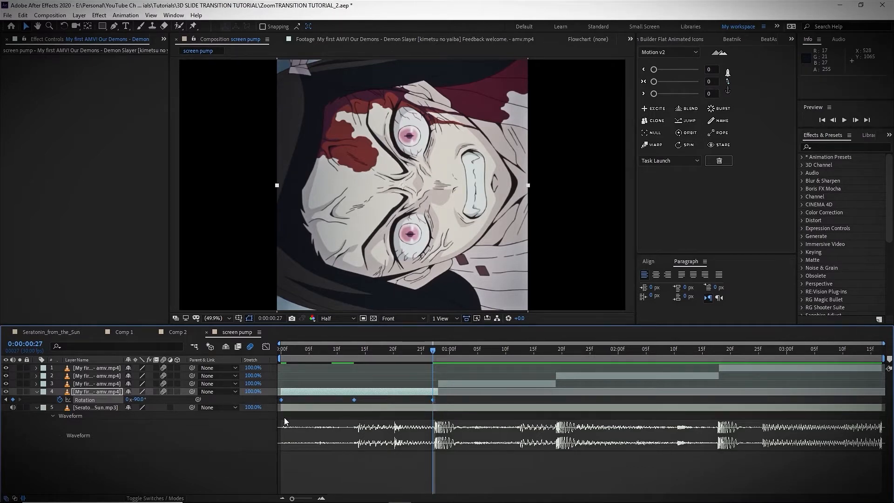
{"action": "key", "text": "F9"}
{"action": "left_click", "coordinate": [266, 347]}
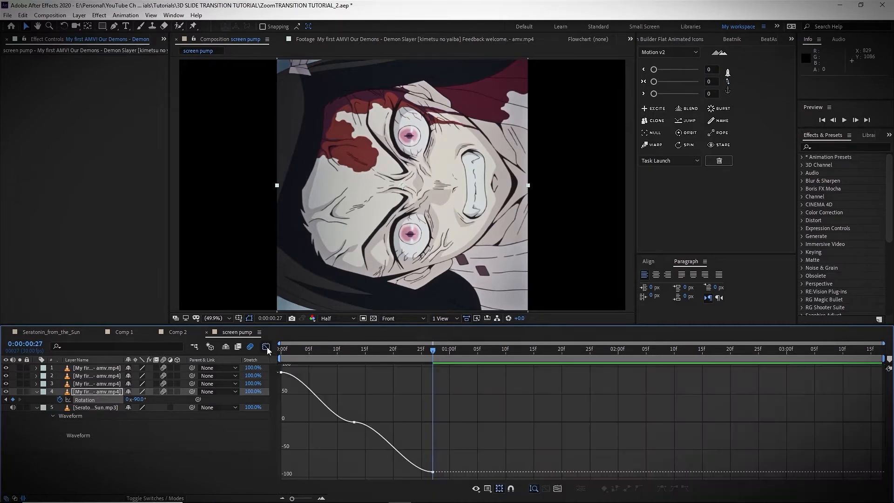
{"action": "left_click", "coordinate": [282, 373]}
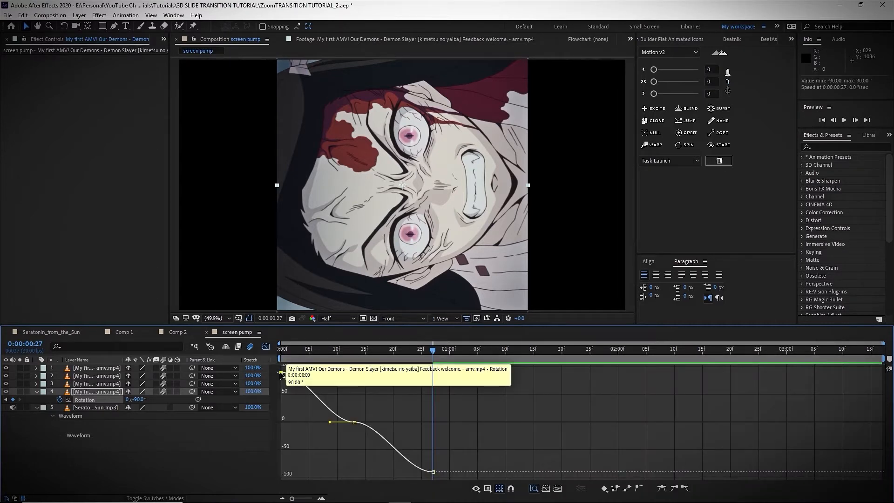
{"action": "left_click_drag", "start_coordinate": [306, 372], "coordinate": [302, 423]}
{"action": "left_click_drag", "start_coordinate": [406, 472], "coordinate": [418, 423]}
{"action": "left_click", "coordinate": [335, 451]}
{"action": "left_click", "coordinate": [266, 346]}
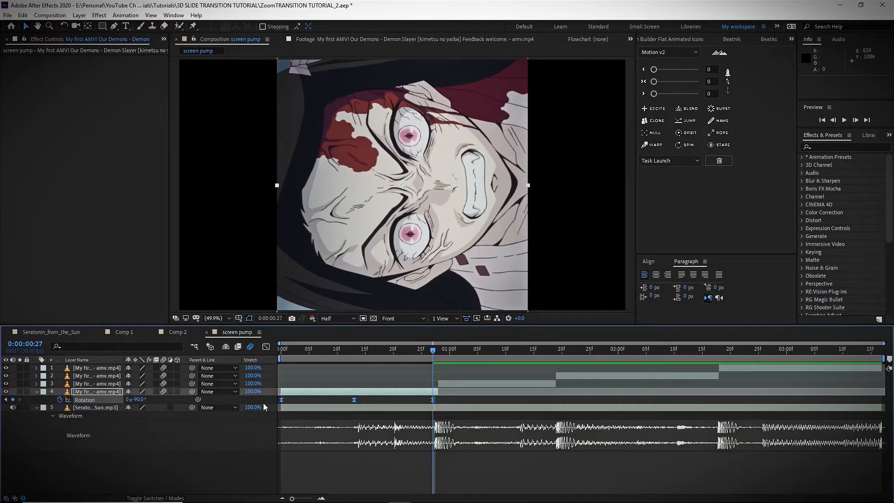
Copy layer 4's Rotation keyframes to the layer 3 clip at 0:00:00:28 and compress them proportionally to end at 0:00:01:18.
{"action": "key", "text": "ctrl+c"}
{"action": "left_click", "coordinate": [447, 381]}
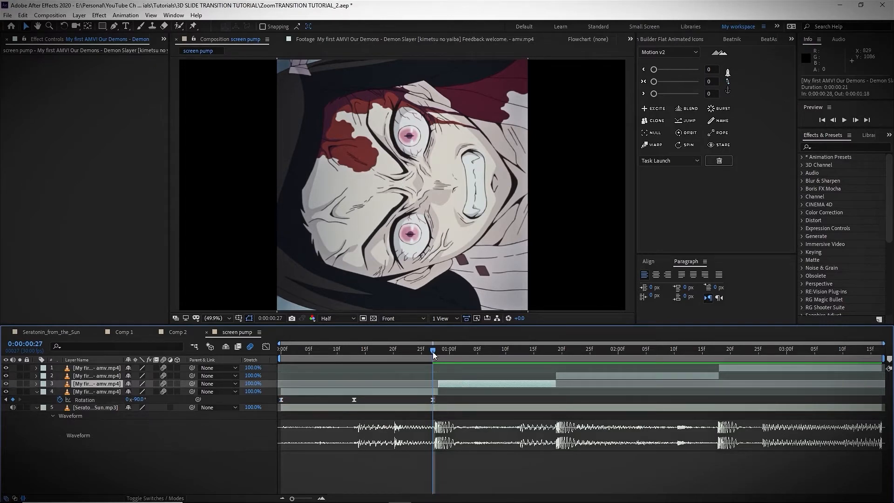
{"action": "left_click_drag", "start_coordinate": [432, 351], "coordinate": [439, 351]}
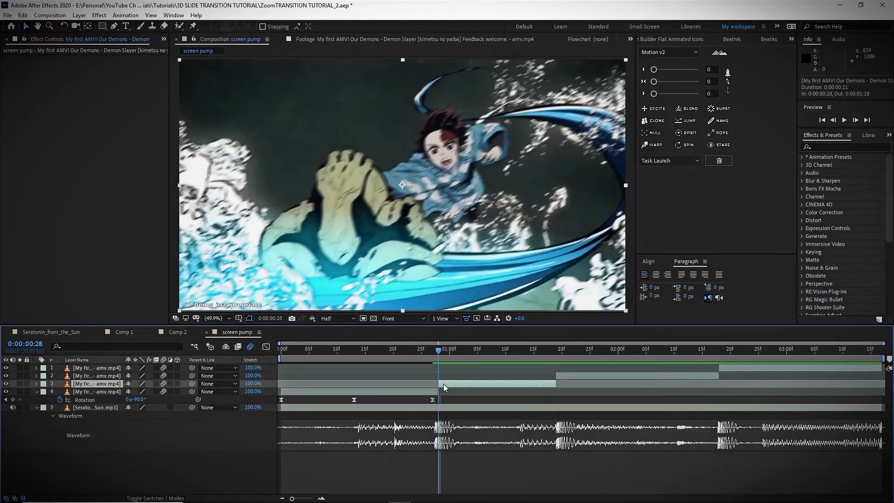
{"action": "key", "text": "ctrl+v"}
{"action": "key", "text": "u"}
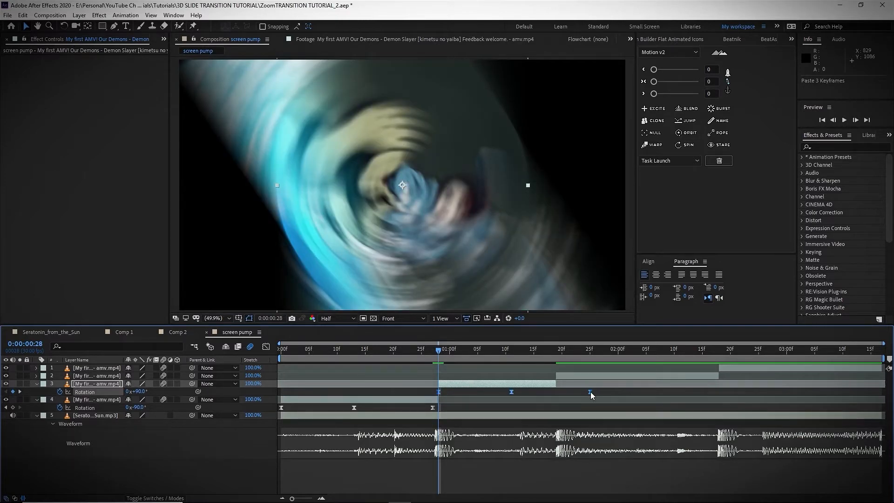
{"action": "left_click_drag", "start_coordinate": [591, 392], "coordinate": [556, 392]}
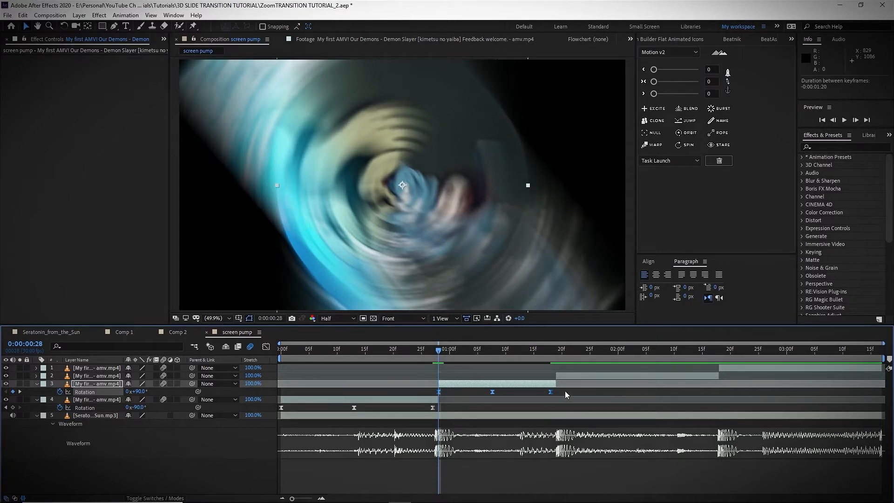
Paste the Rotation keyframes onto the layer 2 clip at 0:00:01:19 and stretch them proportionally to end at 0:00:02:17.
{"action": "left_click", "coordinate": [552, 353]}
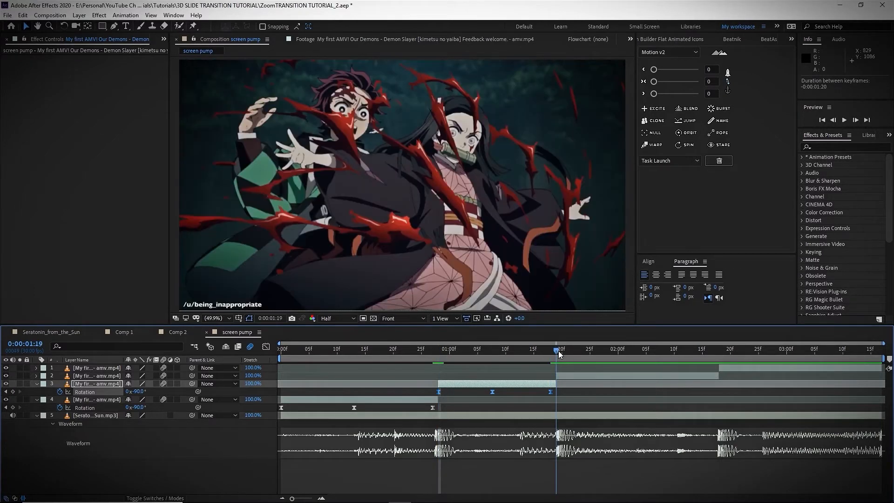
{"action": "left_click", "coordinate": [567, 377]}
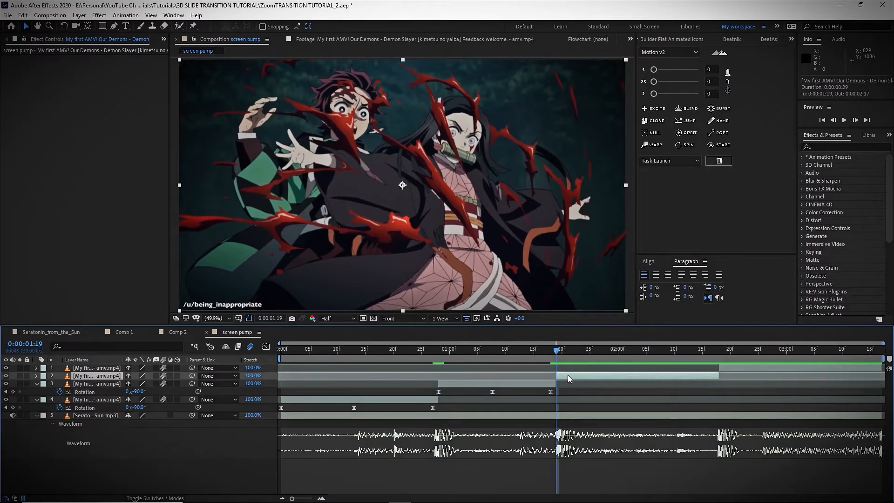
{"action": "key", "text": "ctrl+v"}
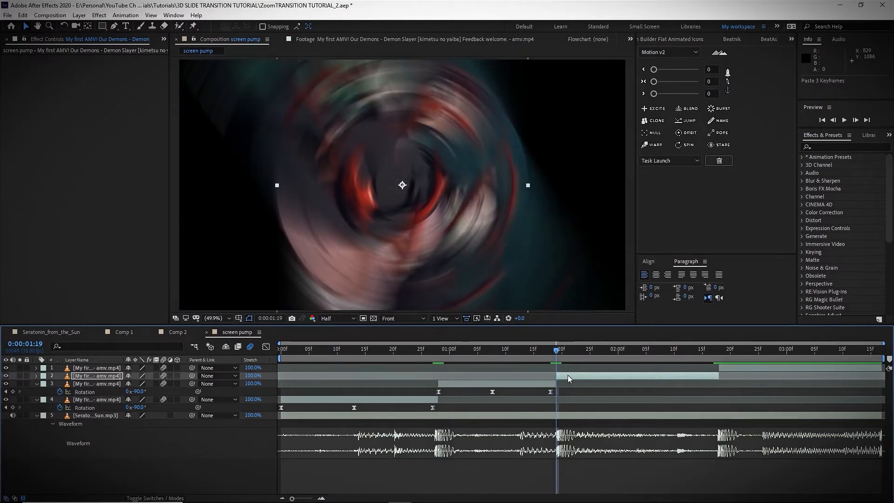
{"action": "key", "text": "u"}
Paste the Rotation keyframes onto the layer 1 clip at 0:00:02:18.
{"action": "left_click", "coordinate": [719, 351]}
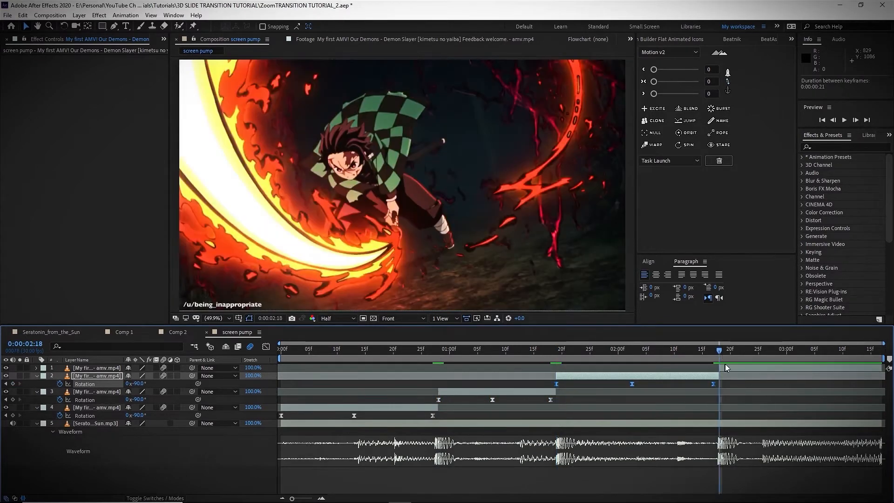
{"action": "left_click", "coordinate": [726, 367]}
{"action": "key", "text": "ctrl+v"}
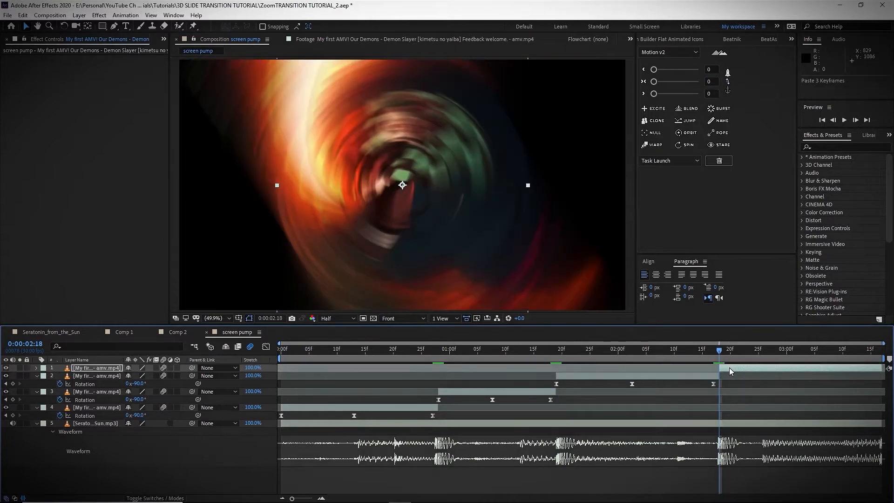
Reveal layer 1's Rotation keyframes, then apply the Motion Tile effect to the layer 4 clip at 0:00:00:27.
{"action": "key", "text": "u"}
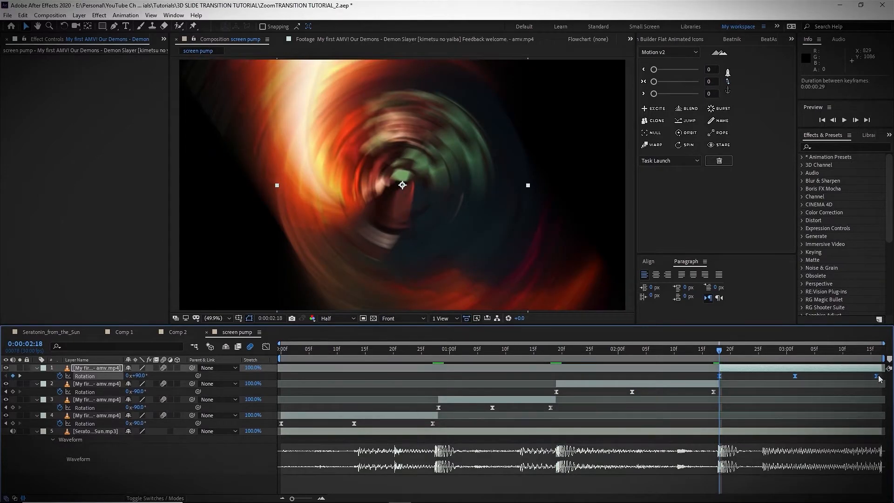
{"action": "left_click", "coordinate": [433, 352]}
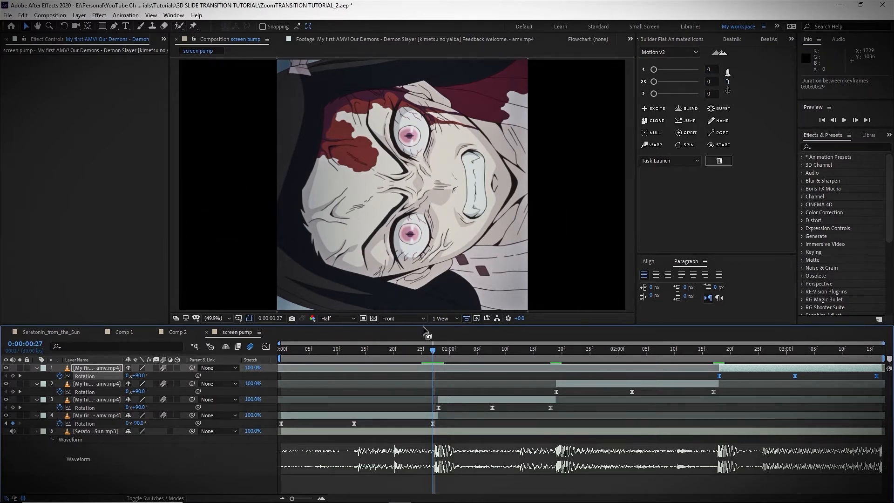
{"action": "left_click", "coordinate": [395, 415]}
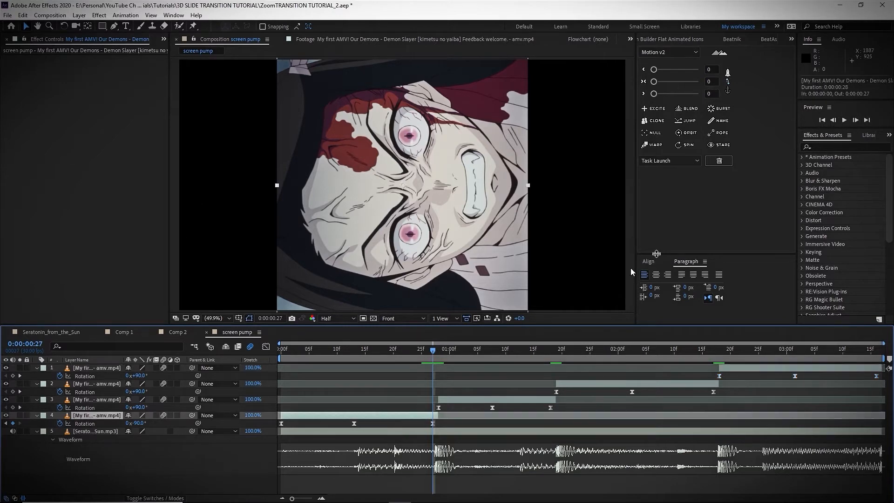
{"action": "left_click", "coordinate": [822, 147]}
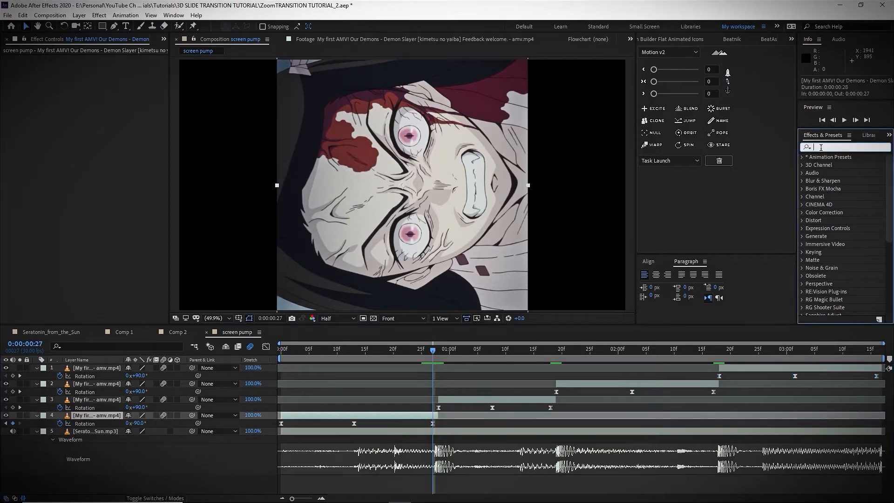
{"action": "type", "text": "motion"}
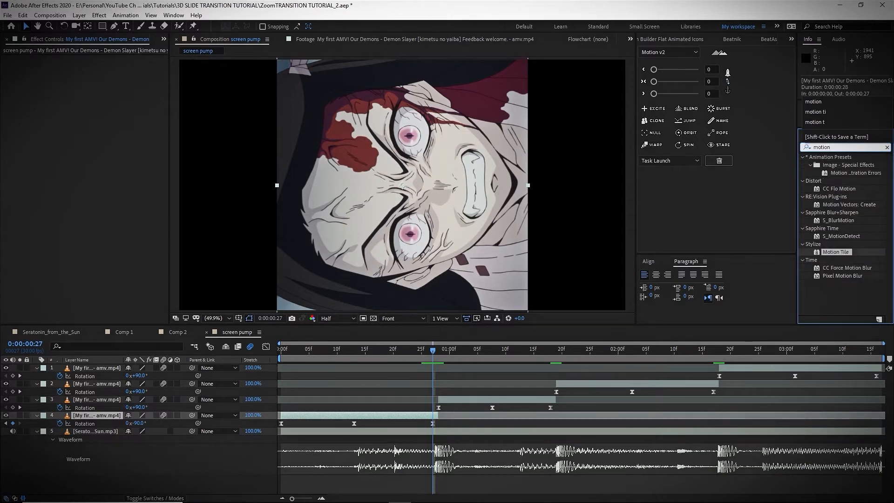
{"action": "left_click_drag", "start_coordinate": [836, 252], "coordinate": [317, 420]}
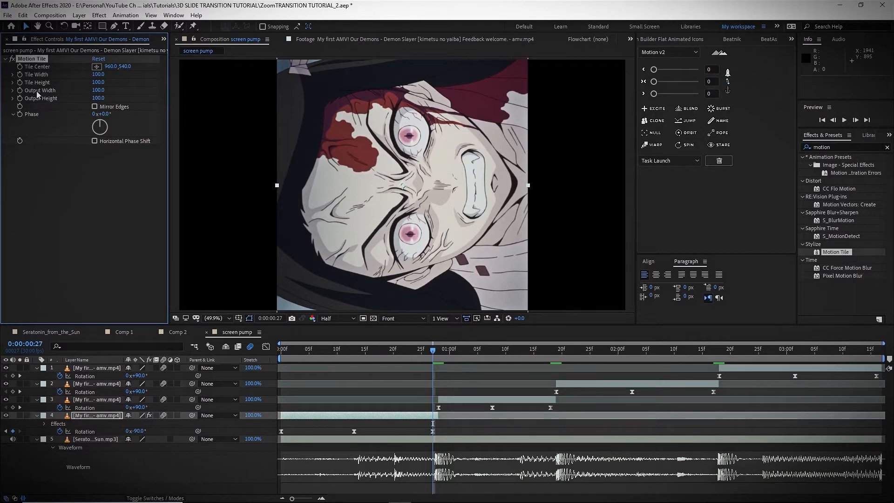
Set layer 4's Motion Tile to Output Width 360 and Output Height 260, with Mirror Edges enabled.
{"action": "left_click", "coordinate": [99, 91]}
{"action": "type", "text": "360"}
{"action": "key", "text": "Return"}
{"action": "left_click", "coordinate": [99, 98]}
{"action": "type", "text": "260"}
{"action": "key", "text": "Return"}
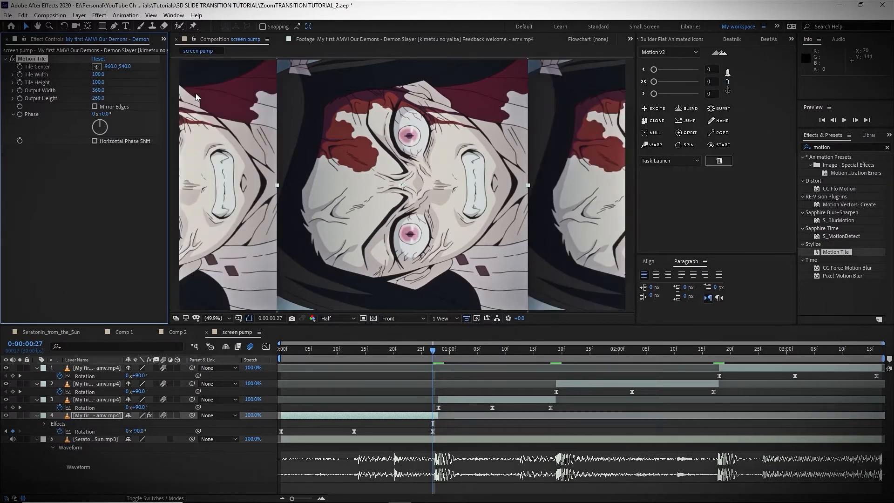
{"action": "left_click", "coordinate": [95, 107]}
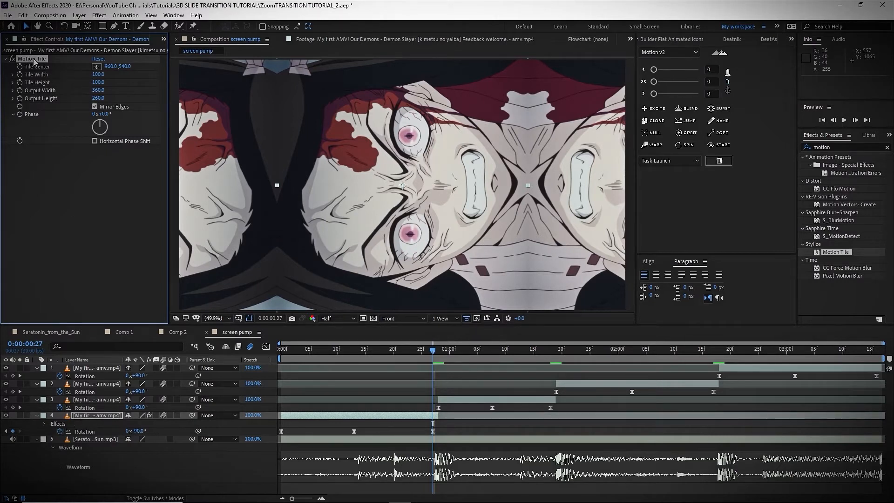
Copy layer 4's Motion Tile effect to layers 1, 2 and 3.
{"action": "left_click", "coordinate": [90, 401]}
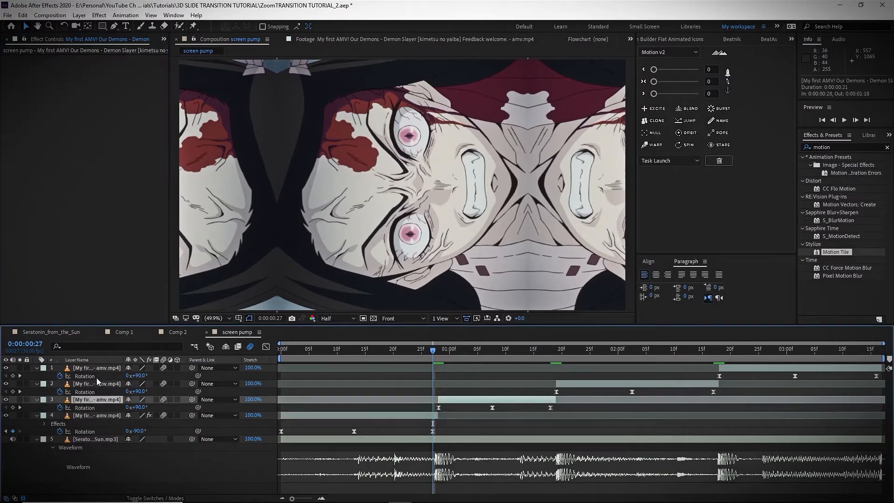
{"action": "left_click", "coordinate": [98, 370], "text": "shift"}
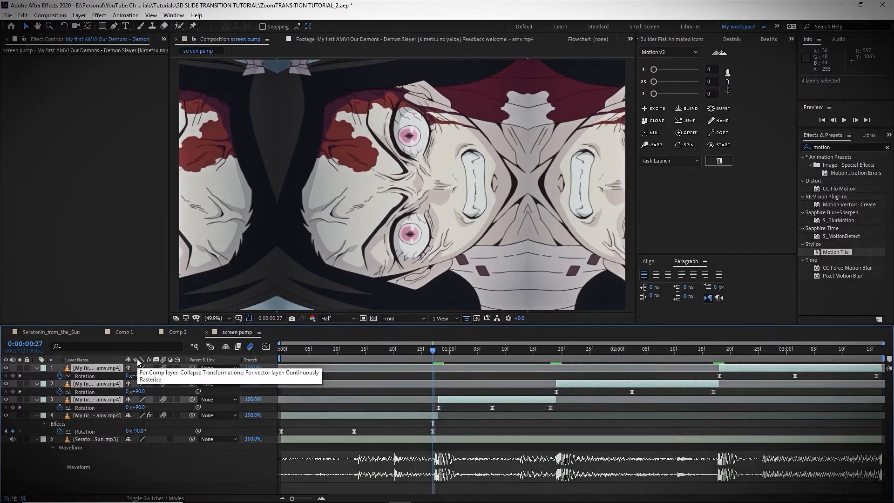
{"action": "key", "text": "ctrl+v"}
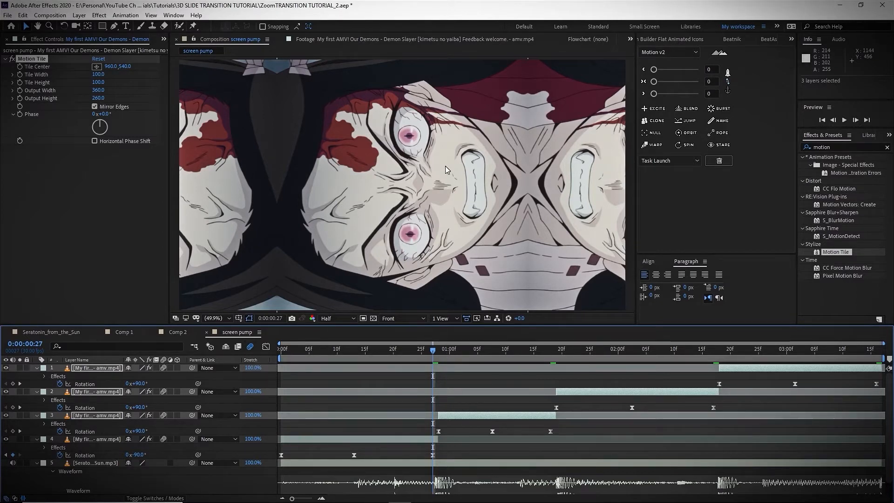
Shift the last Rotation keyframes of layers 4, 3 and 2 to 0:00:00:28, 0:00:01:19 and 0:00:02:18 respectively.
{"action": "left_click_drag", "start_coordinate": [433, 457], "coordinate": [438, 457]}
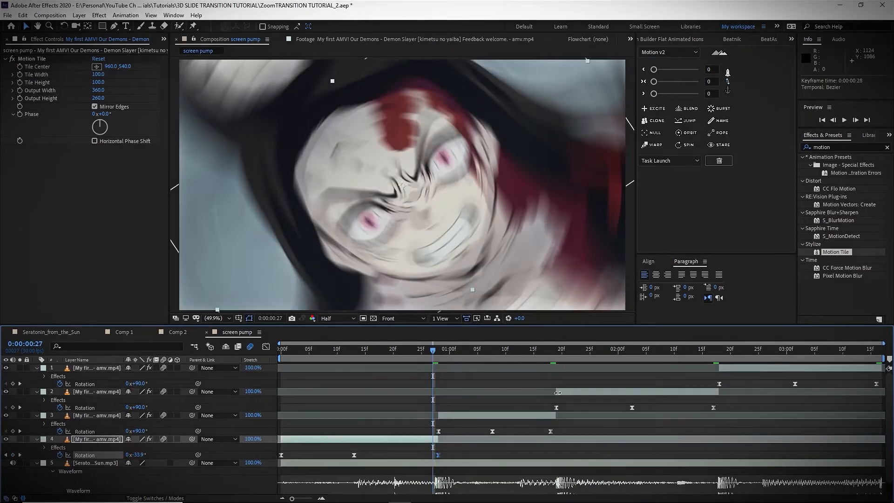
{"action": "left_click", "coordinate": [556, 355]}
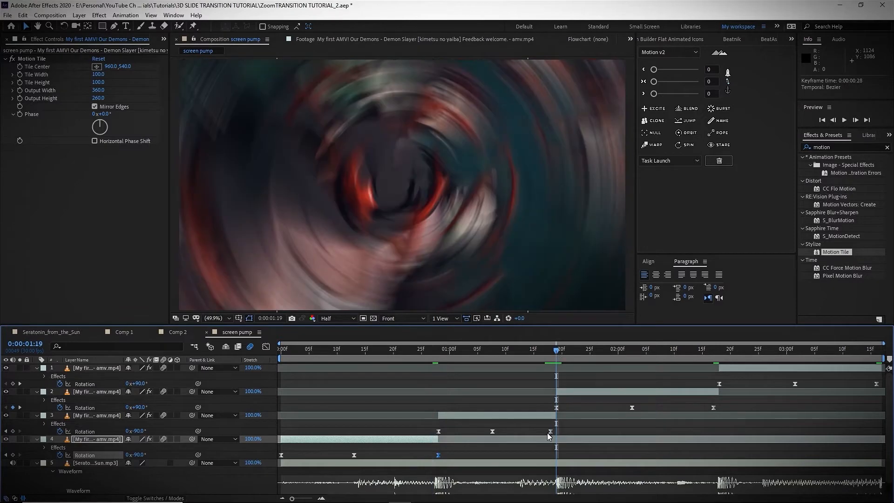
{"action": "left_click_drag", "start_coordinate": [551, 431], "coordinate": [557, 431]}
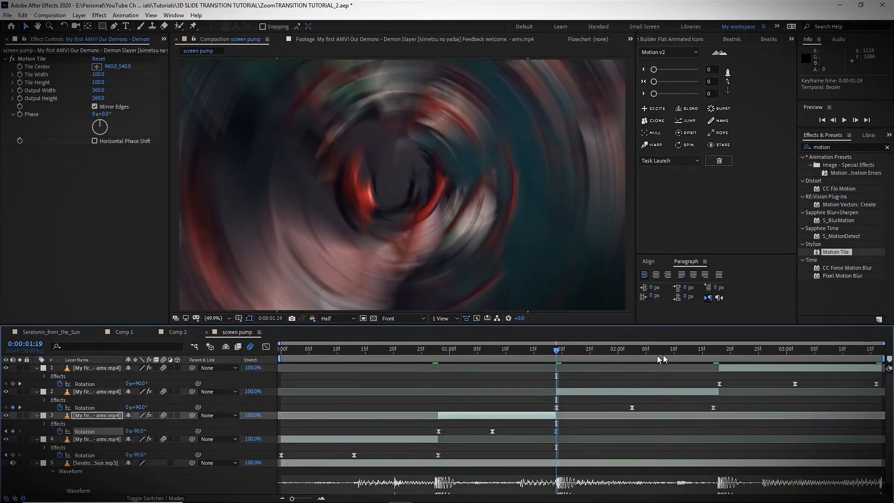
{"action": "left_click", "coordinate": [718, 355]}
{"action": "left_click_drag", "start_coordinate": [714, 407], "coordinate": [719, 408]}
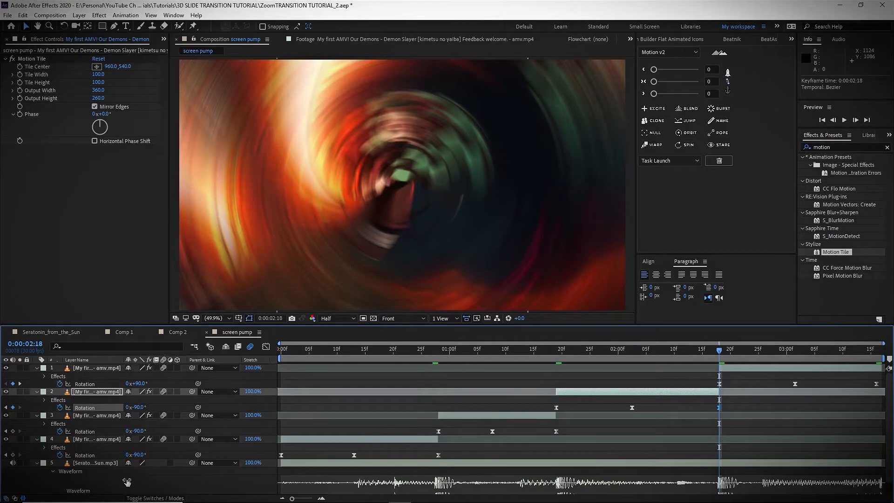
Play back the rotation pump across the clips, then scrub through it from the start of the composition.
{"action": "left_click", "coordinate": [262, 491]}
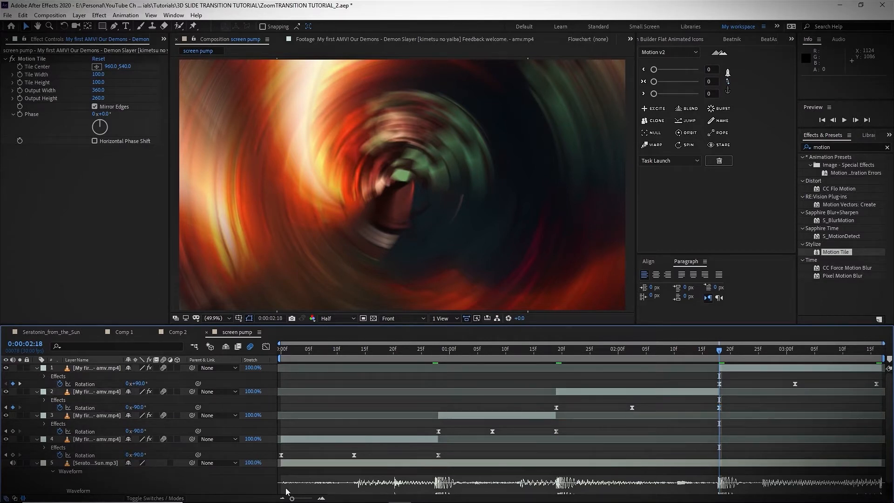
{"action": "key", "text": "space"}
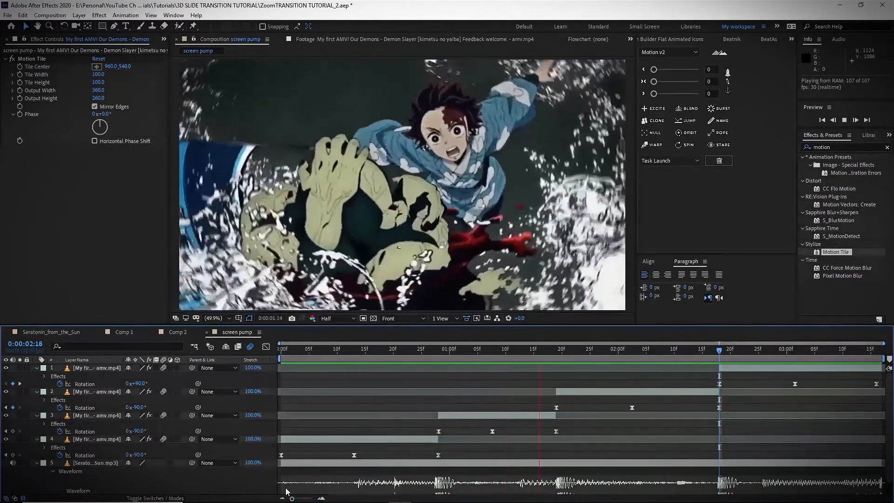
{"action": "key", "text": "space"}
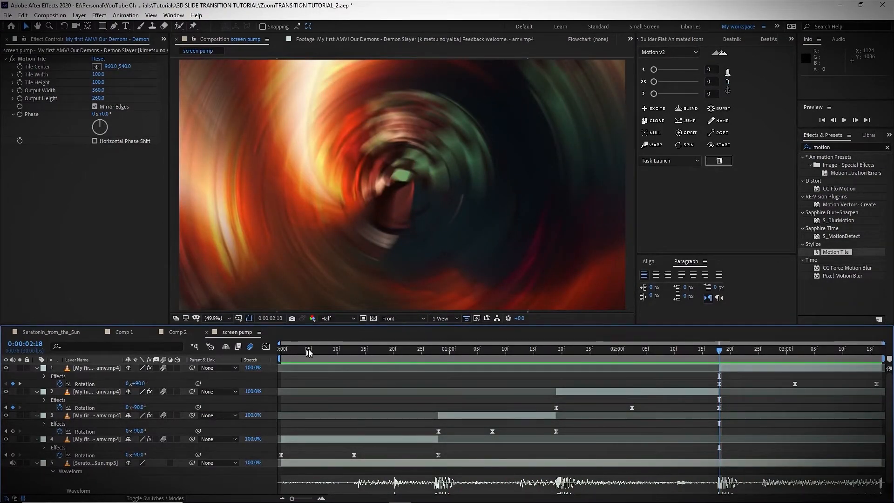
{"action": "left_click_drag", "start_coordinate": [309, 349], "coordinate": [278, 351]}
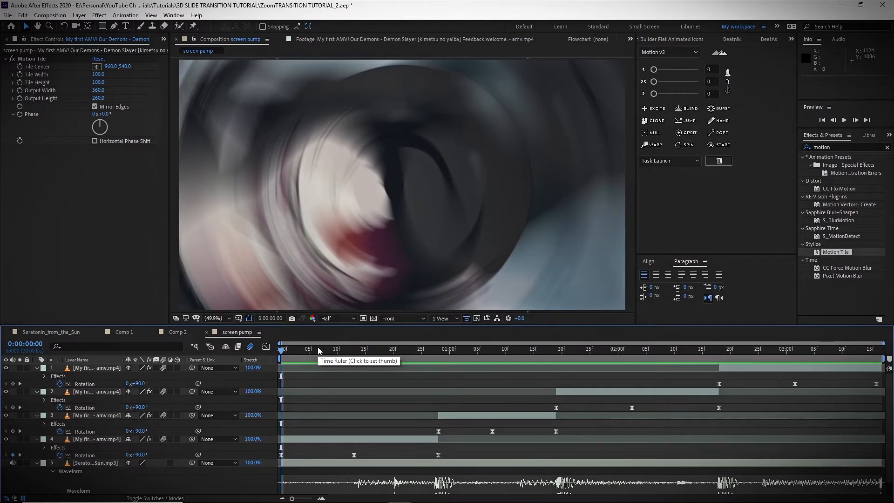
{"action": "left_click_drag", "start_coordinate": [320, 347], "coordinate": [490, 369]}
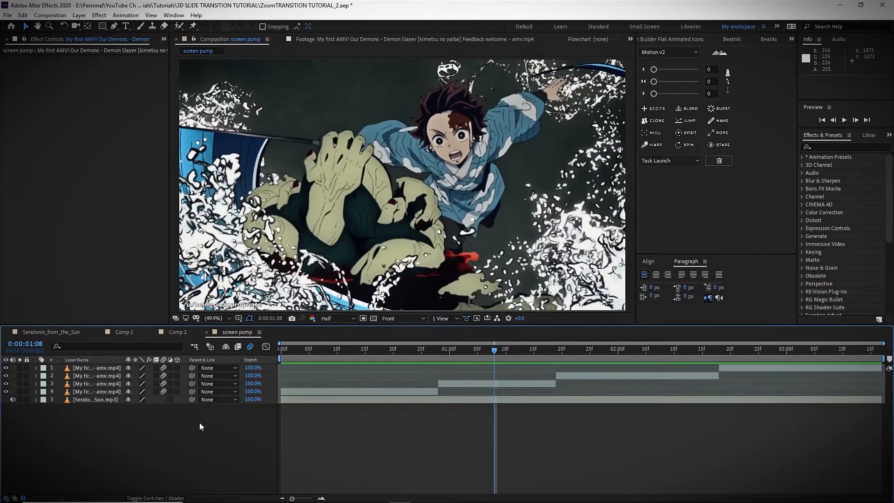
Apply the Motion Tile effect to the layer 4 clip, which has no effects or keyframes.
{"action": "left_click", "coordinate": [94, 392]}
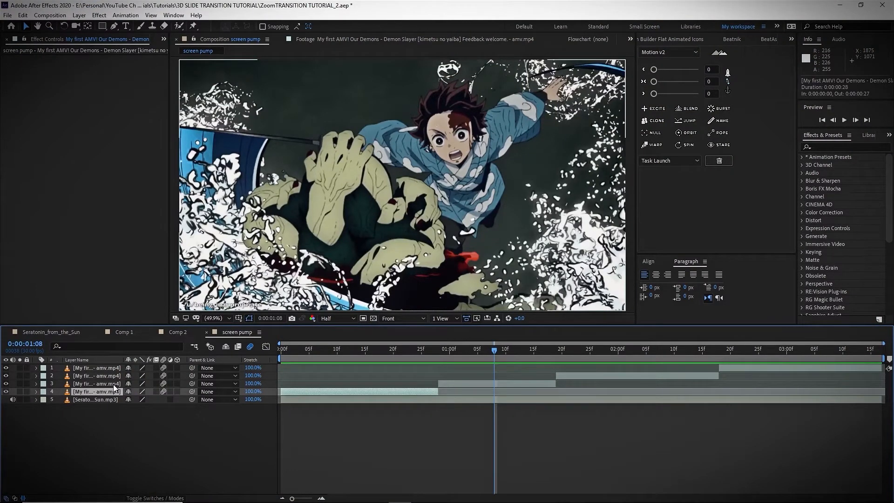
{"action": "left_click", "coordinate": [827, 149]}
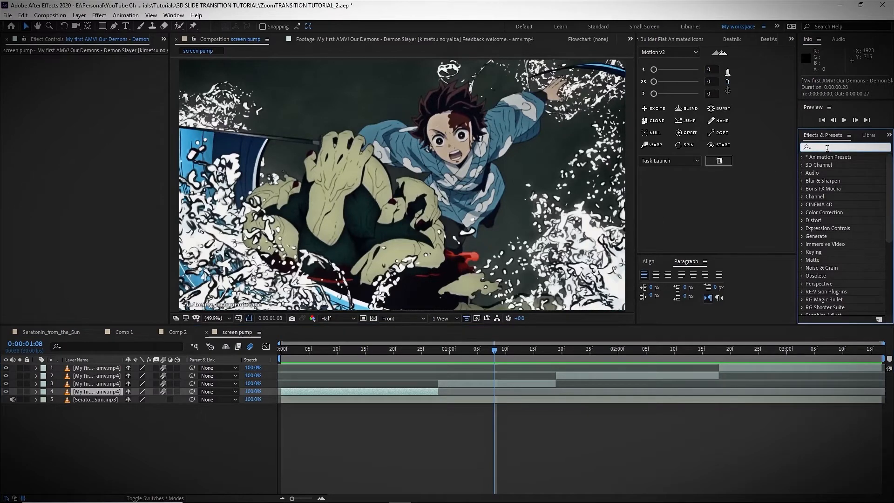
{"action": "type", "text": "motion til"}
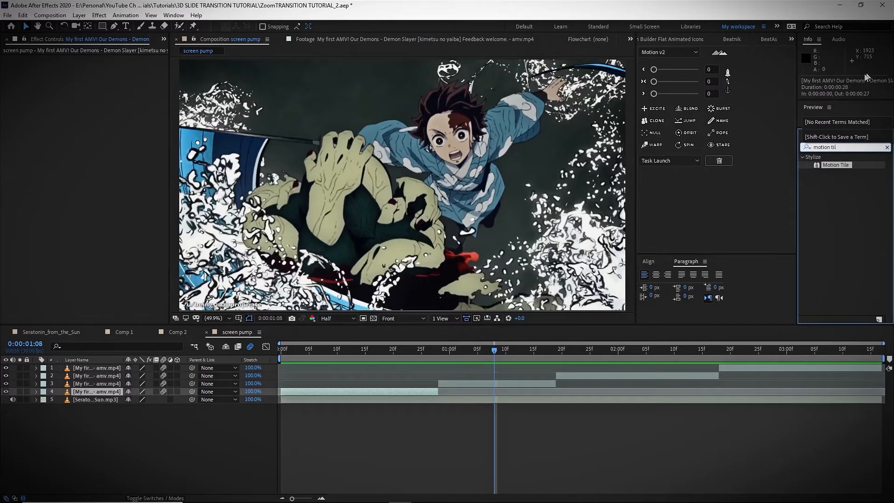
{"action": "left_click_drag", "start_coordinate": [836, 165], "coordinate": [106, 395]}
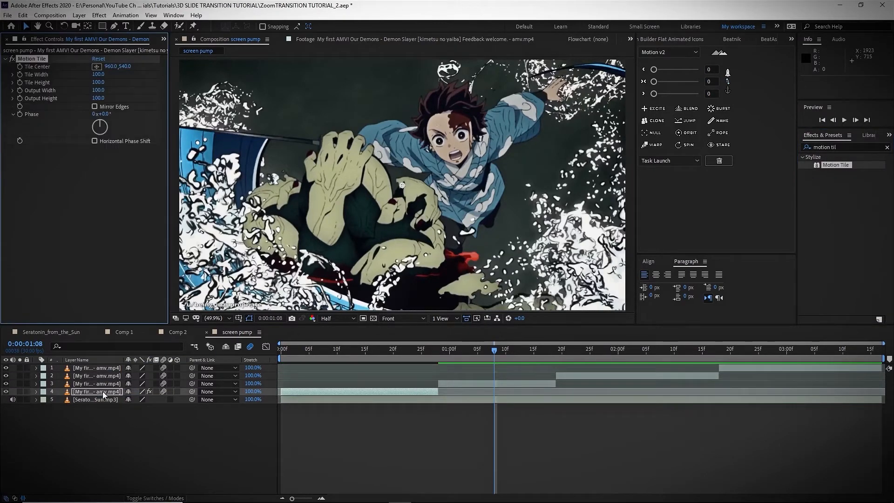
Give the new Motion Tile on layer 4 an Output Width of 360, an Output Height of 260 and mirrored edges.
{"action": "left_click", "coordinate": [43, 91]}
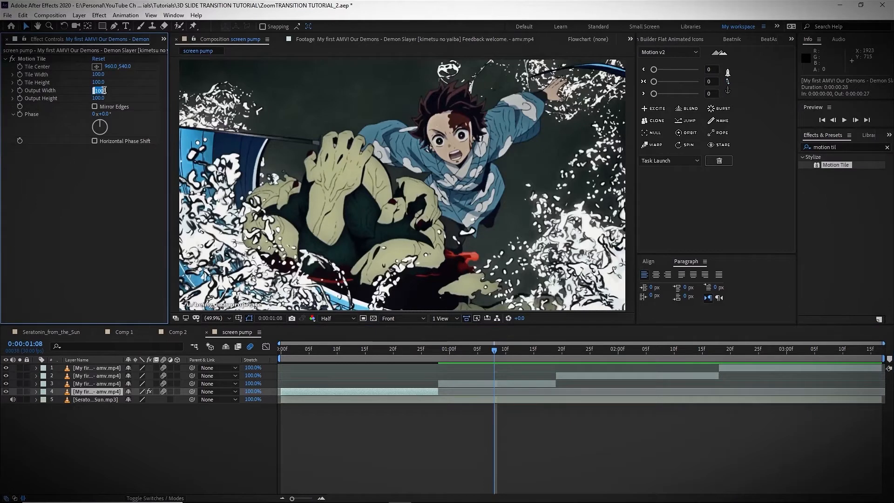
{"action": "type", "text": "360"}
{"action": "key", "text": "Return"}
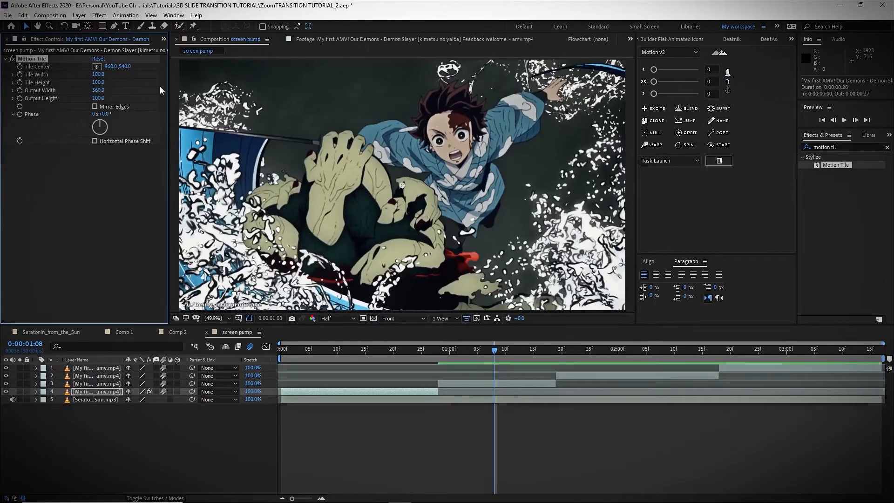
{"action": "left_click", "coordinate": [99, 98]}
{"action": "type", "text": "260"}
{"action": "key", "text": "Return"}
{"action": "left_click", "coordinate": [94, 107]}
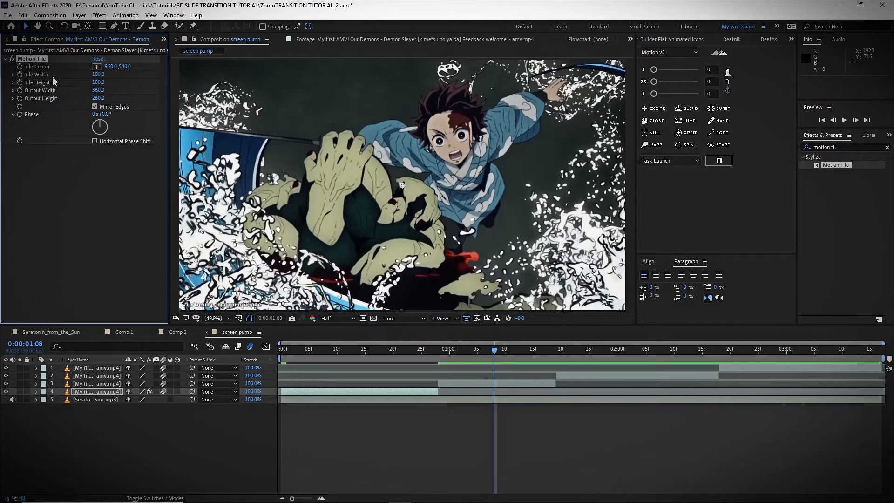
Paste the configured Motion Tile effect onto the clips on layers 3, 2 and 1, and clear the selection.
{"action": "left_click", "coordinate": [93, 384]}
{"action": "left_click", "coordinate": [94, 368], "text": "shift"}
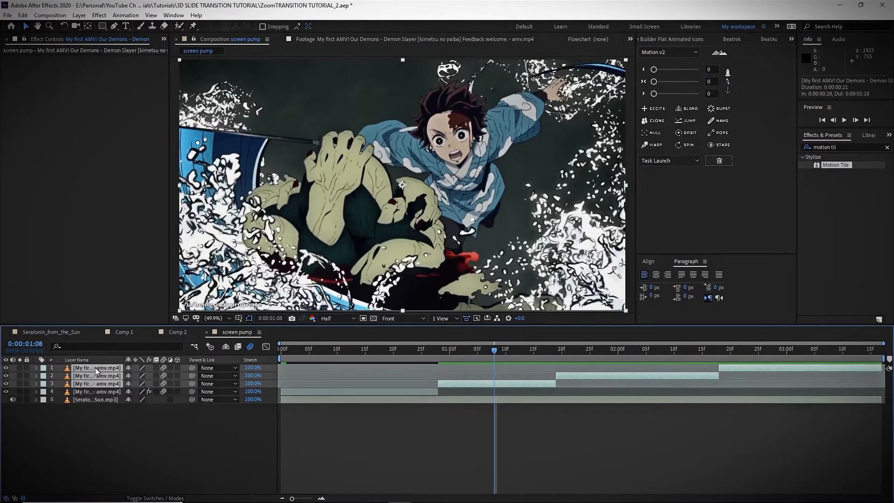
{"action": "key", "text": "ctrl+v"}
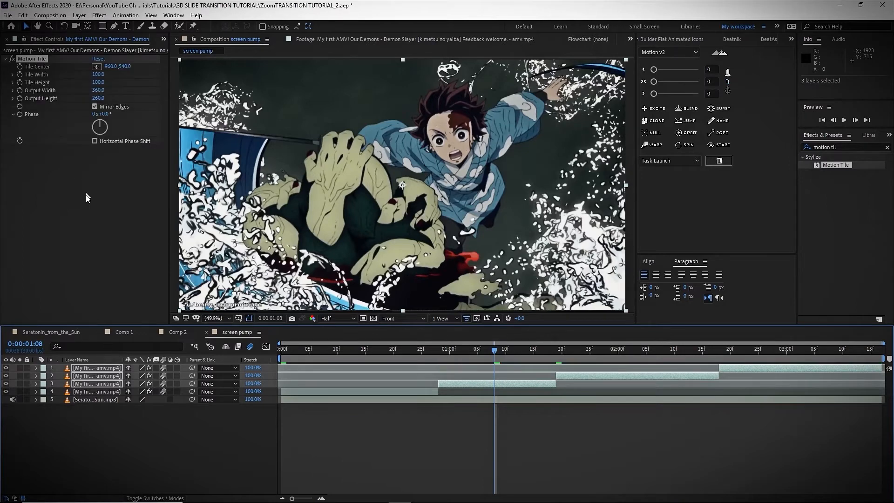
{"action": "left_click", "coordinate": [85, 211]}
{"action": "left_click", "coordinate": [190, 439]}
Go to 0:00:00:00 and separate layer 4's Position into X Position and Y Position.
{"action": "left_click", "coordinate": [286, 355]}
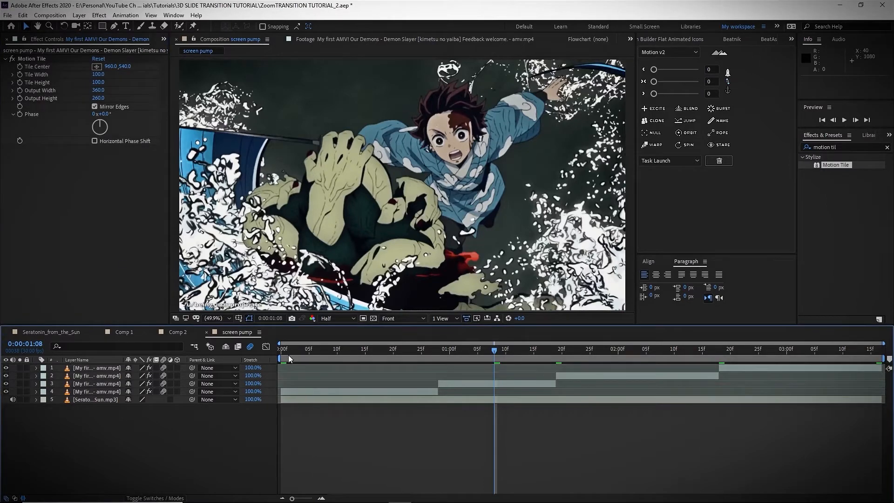
{"action": "left_click_drag", "start_coordinate": [287, 355], "coordinate": [272, 354]}
{"action": "left_click", "coordinate": [95, 391]}
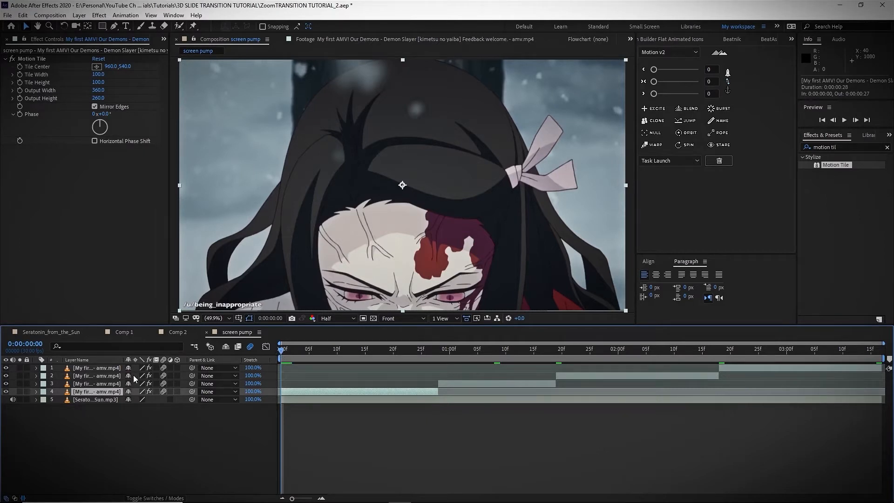
{"action": "key", "text": "p"}
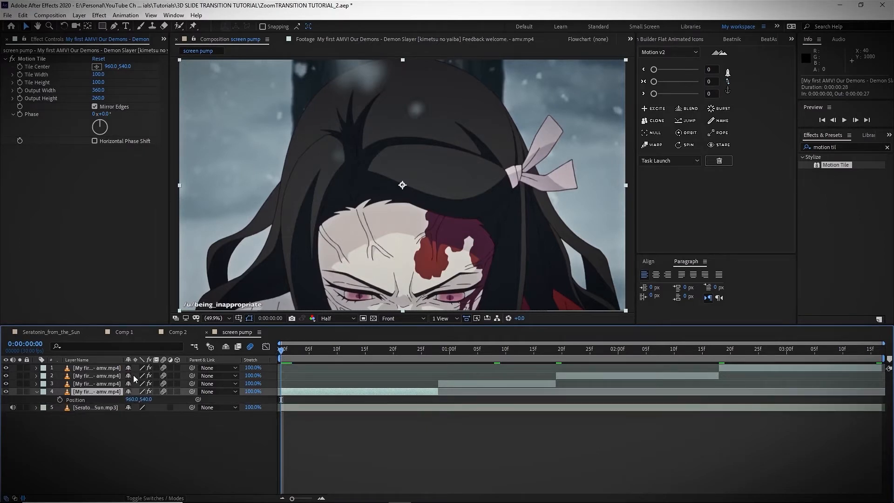
{"action": "left_click", "coordinate": [79, 401]}
{"action": "right_click", "coordinate": [90, 399]}
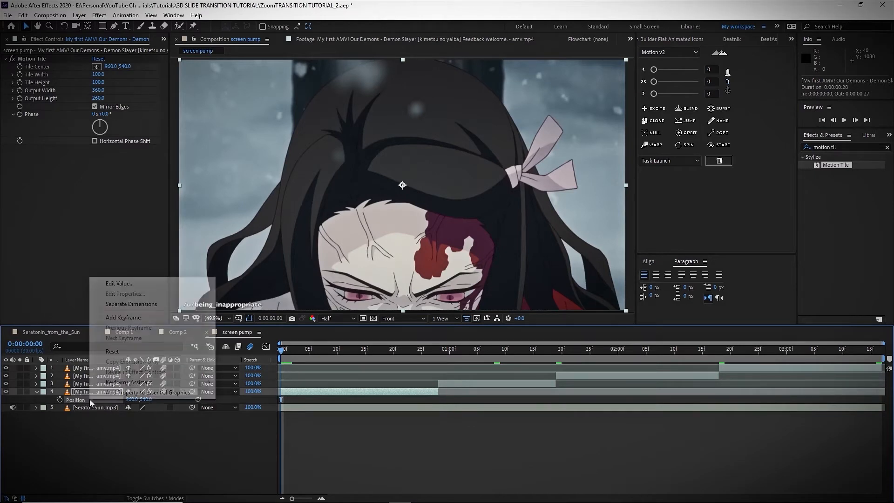
{"action": "left_click", "coordinate": [134, 306]}
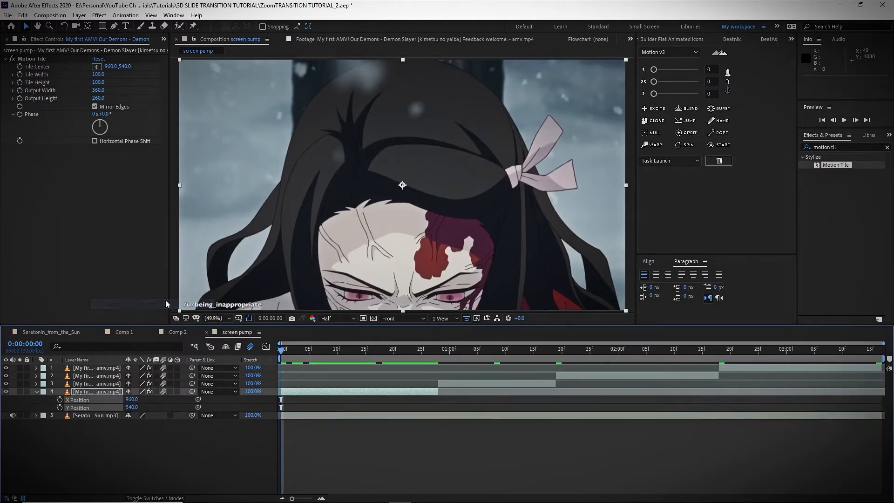
{"action": "left_click", "coordinate": [83, 400]}
{"action": "left_click", "coordinate": [77, 408], "text": "shift"}
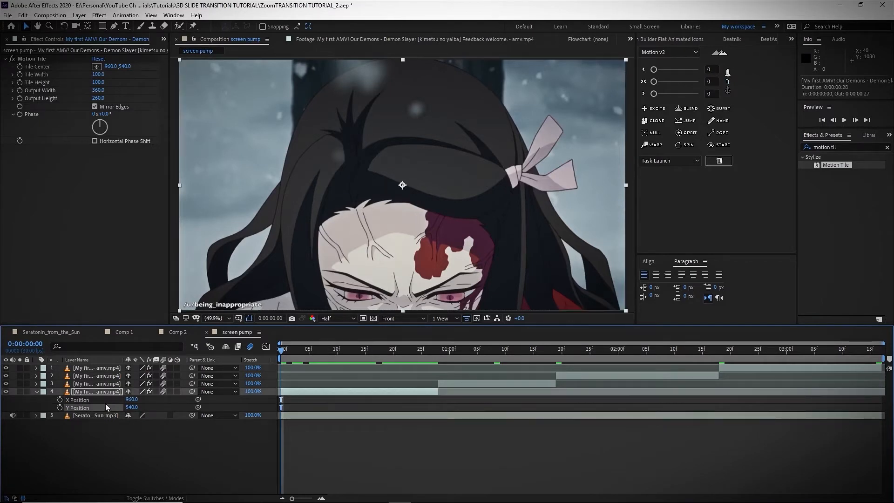
{"action": "left_click", "coordinate": [79, 401]}
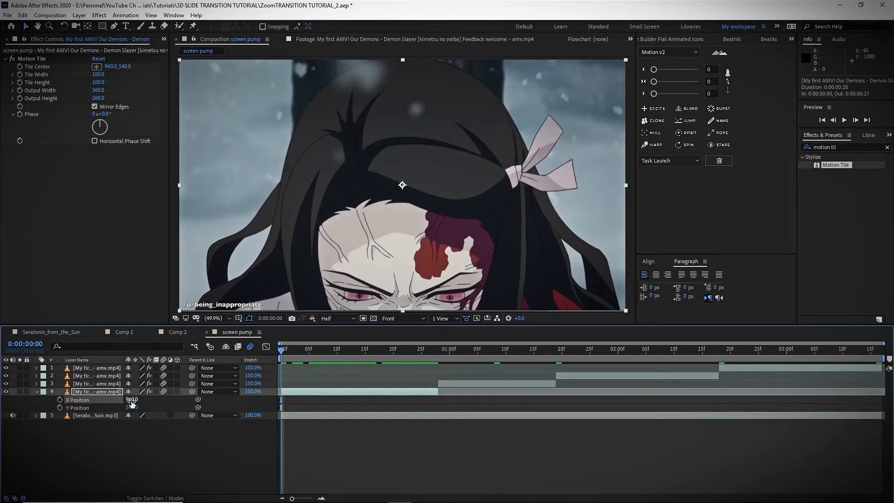
{"action": "left_click_drag", "start_coordinate": [131, 403], "coordinate": [235, 380]}
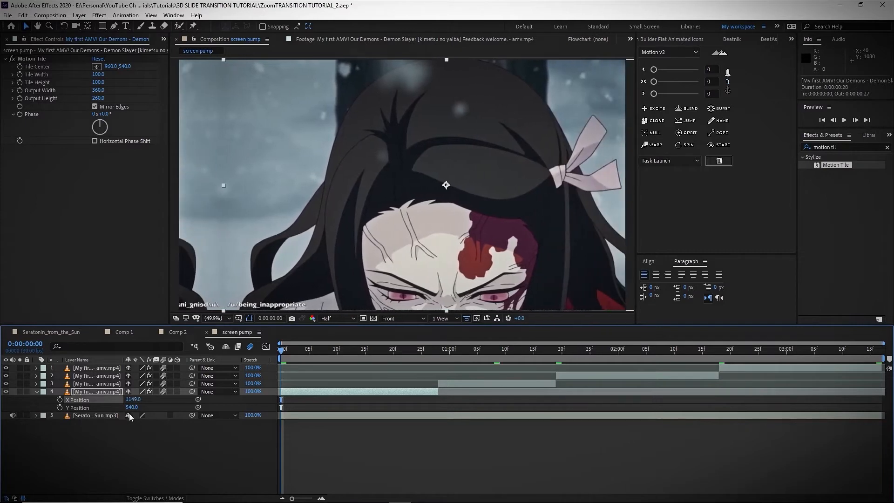
{"action": "key", "text": "ctrl+z"}
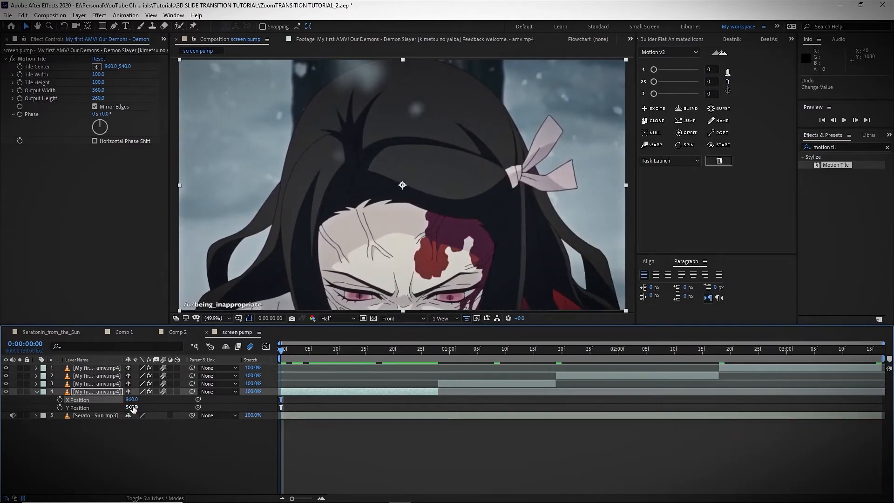
{"action": "left_click_drag", "start_coordinate": [133, 408], "coordinate": [303, 362]}
{"action": "key", "text": "ctrl+z"}
Keyframe layer 4's X Position at its current value at 0:00:00:00, 0:00:00:13 and 0:00:00:27.
{"action": "left_click", "coordinate": [99, 394]}
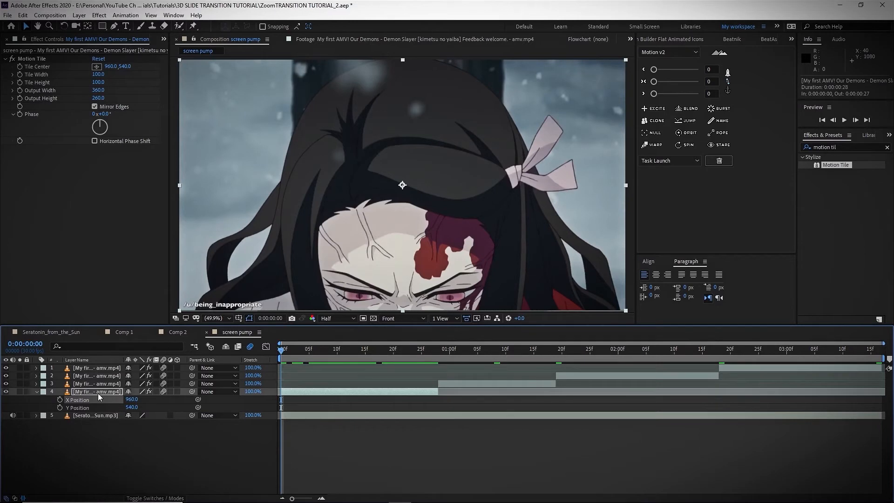
{"action": "left_click", "coordinate": [59, 400]}
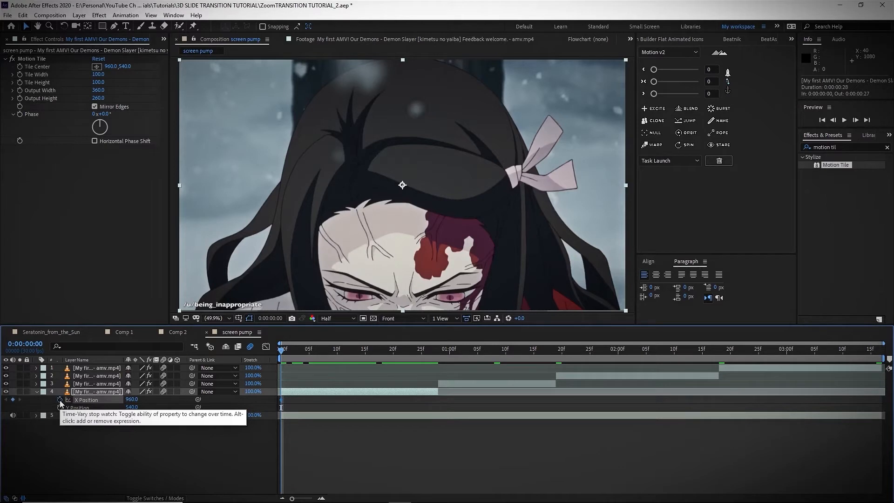
{"action": "left_click", "coordinate": [353, 351]}
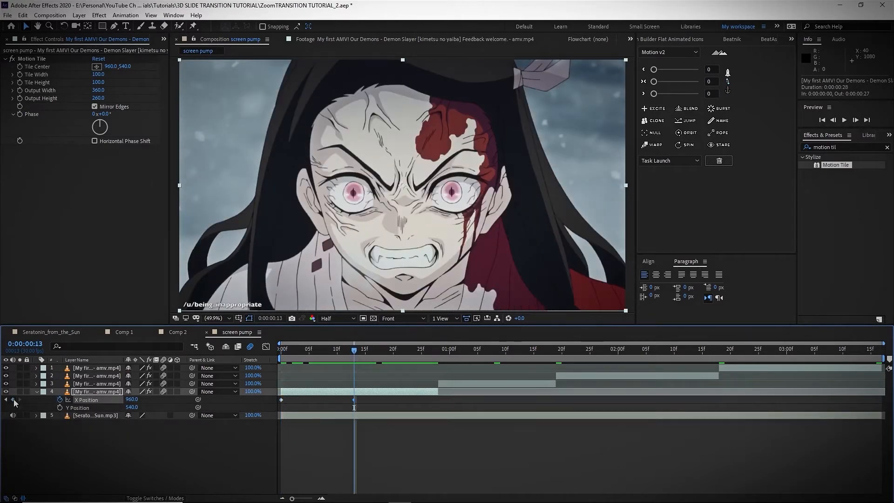
{"action": "left_click_drag", "start_coordinate": [387, 347], "coordinate": [430, 348]}
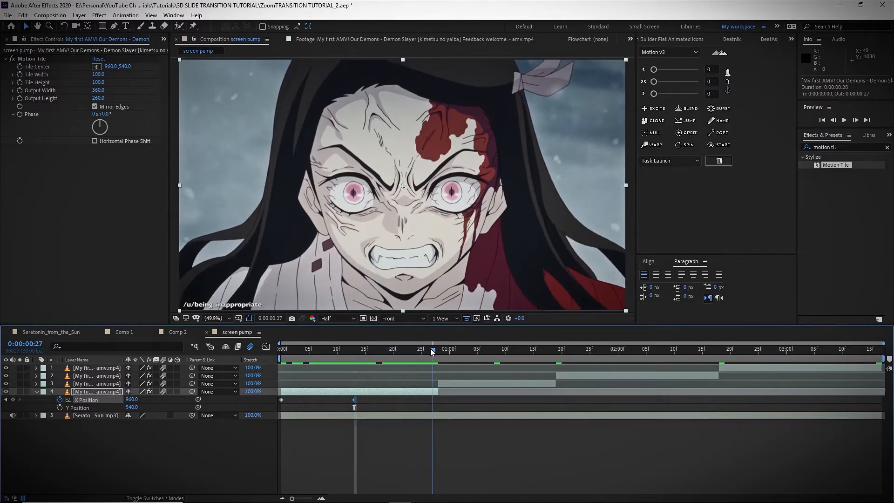
{"action": "left_click", "coordinate": [13, 400]}
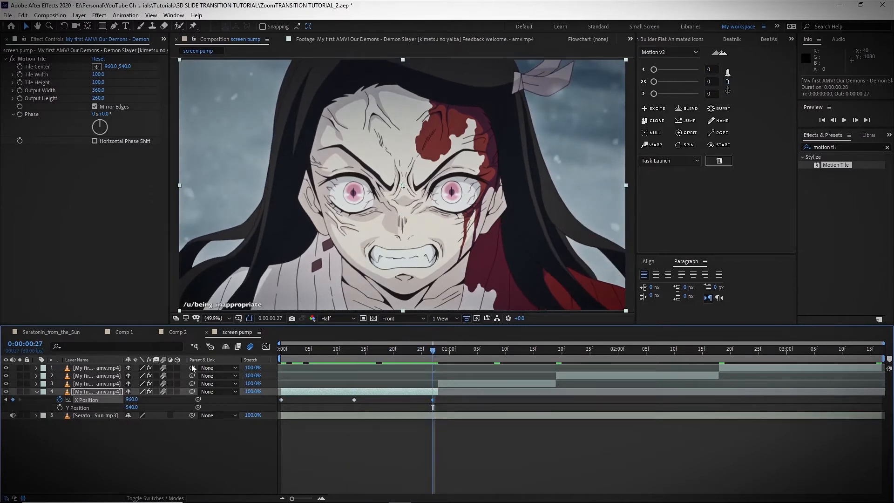
Set layer 4's first X Position keyframe at 0:00:00:00 to 0, shifting the clip left by half a frame width.
{"action": "left_click", "coordinate": [281, 359]}
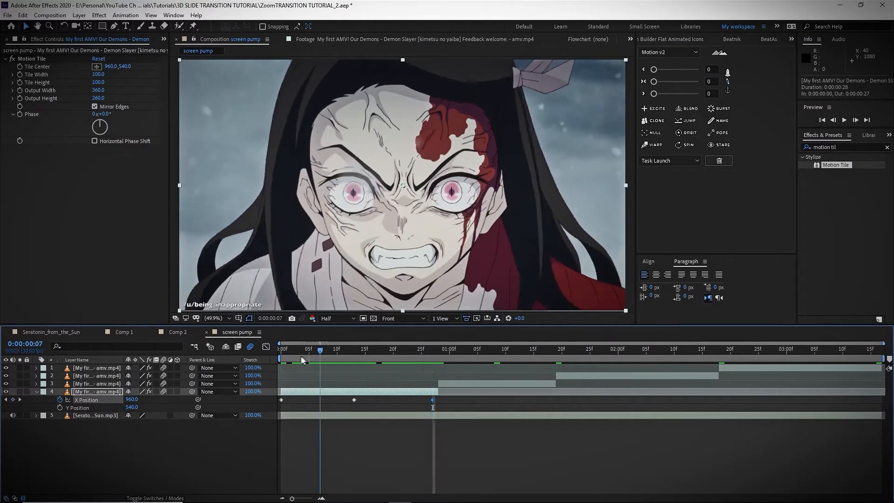
{"action": "scroll", "coordinate": [341, 184], "scroll_direction": "down", "scroll_amount": 2}
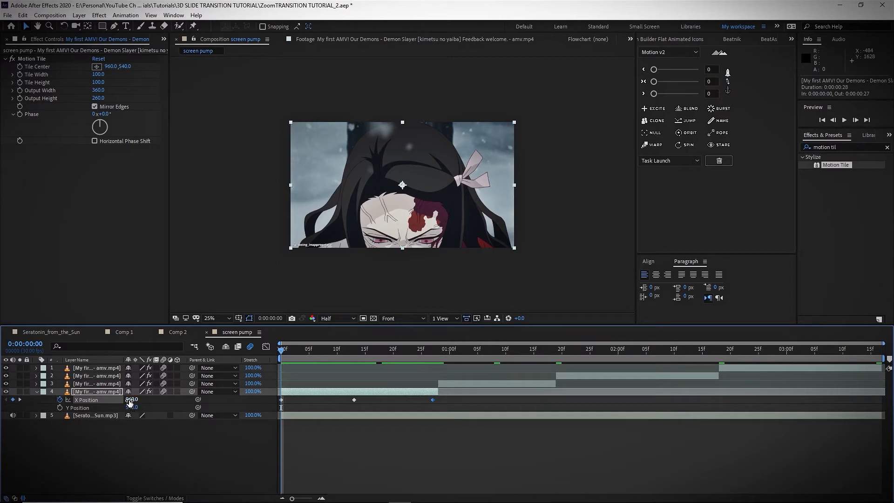
{"action": "left_click_drag", "start_coordinate": [131, 399], "coordinate": [44, 401]}
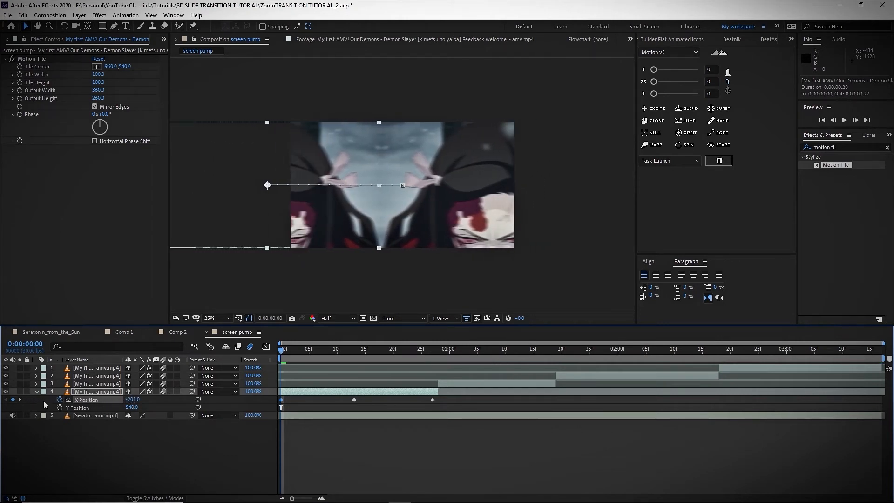
{"action": "key", "text": "period"}
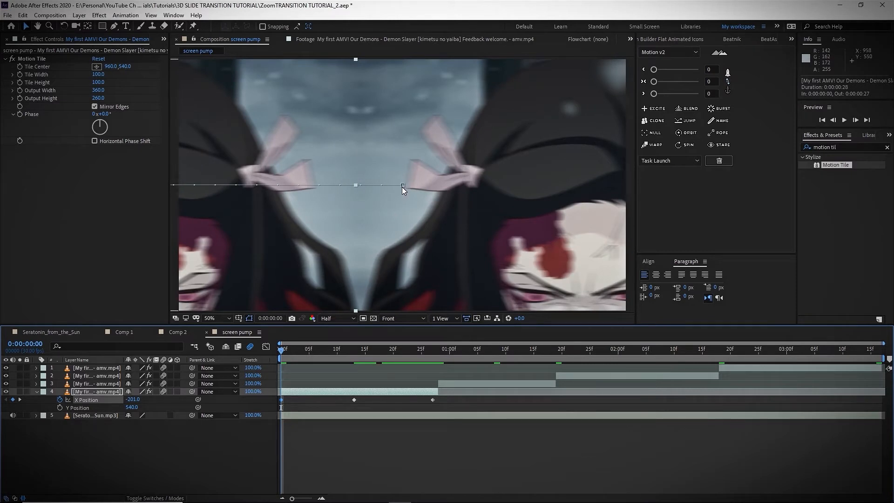
{"action": "left_click_drag", "start_coordinate": [133, 400], "coordinate": [138, 399]}
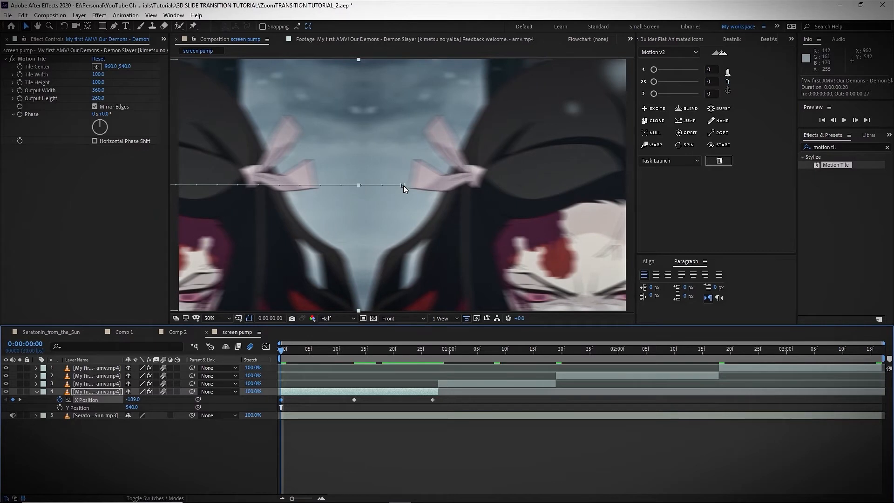
{"action": "left_click_drag", "start_coordinate": [132, 399], "coordinate": [165, 399]}
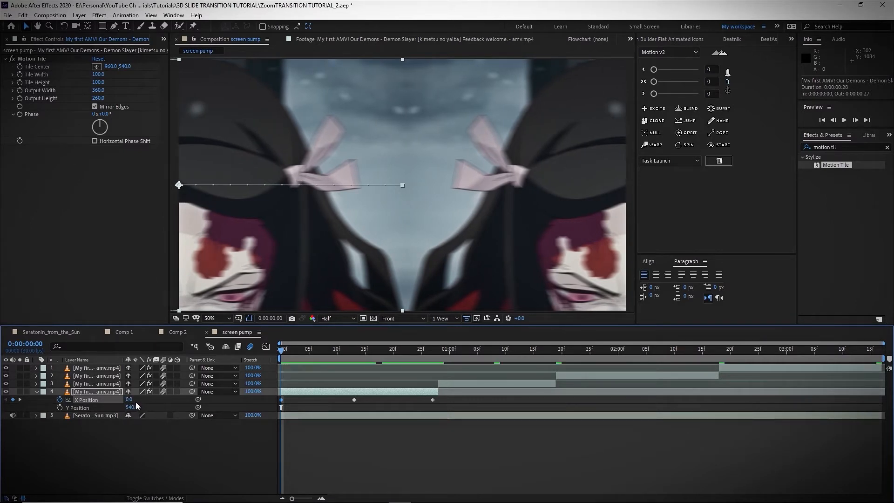
Set layer 4's last X Position keyframe at 0:00:00:27 to 1920 and check the clip's offset at both ends.
{"action": "left_click_drag", "start_coordinate": [338, 358], "coordinate": [354, 356]}
{"action": "key", "text": "comma"}
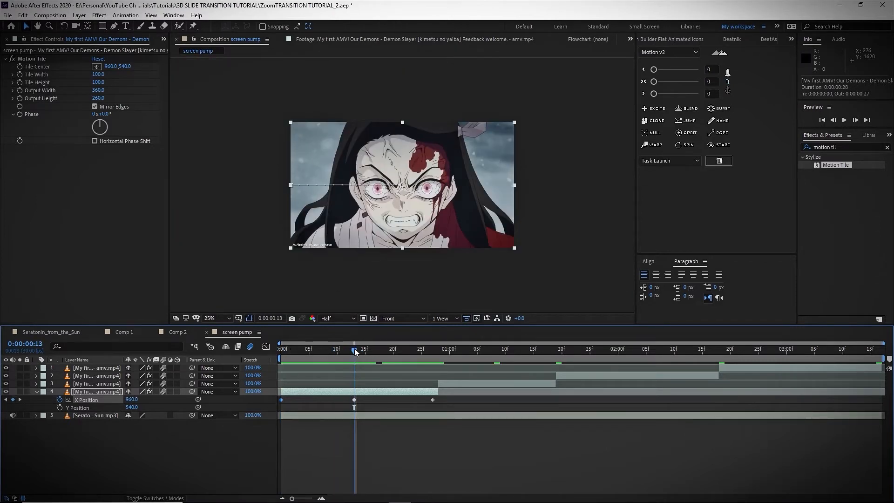
{"action": "left_click_drag", "start_coordinate": [353, 351], "coordinate": [434, 350]}
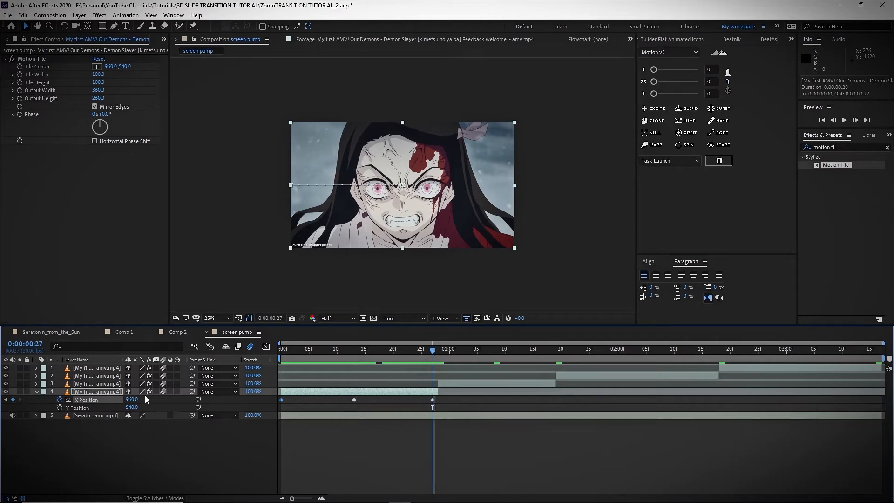
{"action": "left_click_drag", "start_coordinate": [131, 399], "coordinate": [562, 381]}
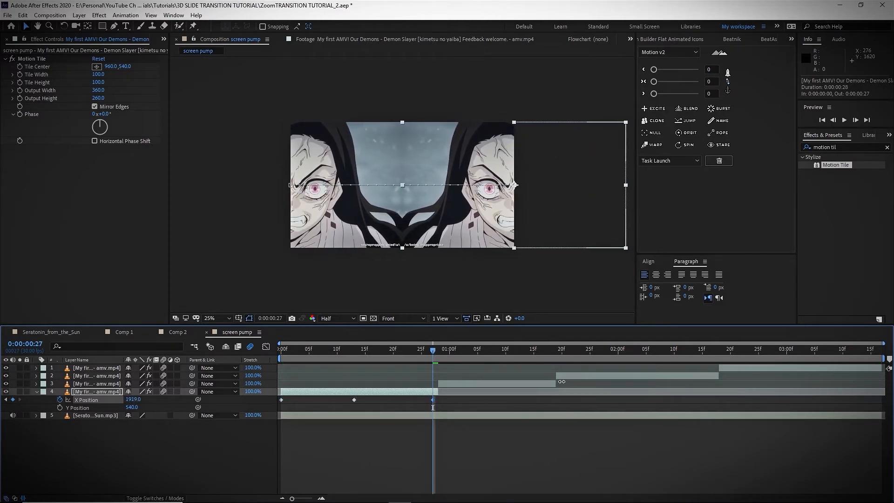
{"action": "scroll", "coordinate": [416, 208], "scroll_direction": "up", "scroll_amount": 2}
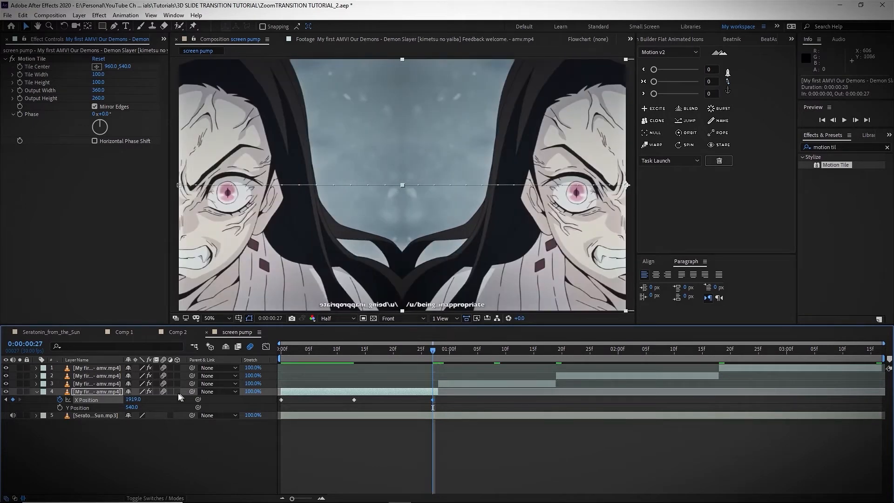
{"action": "left_click_drag", "start_coordinate": [129, 400], "coordinate": [128, 400]}
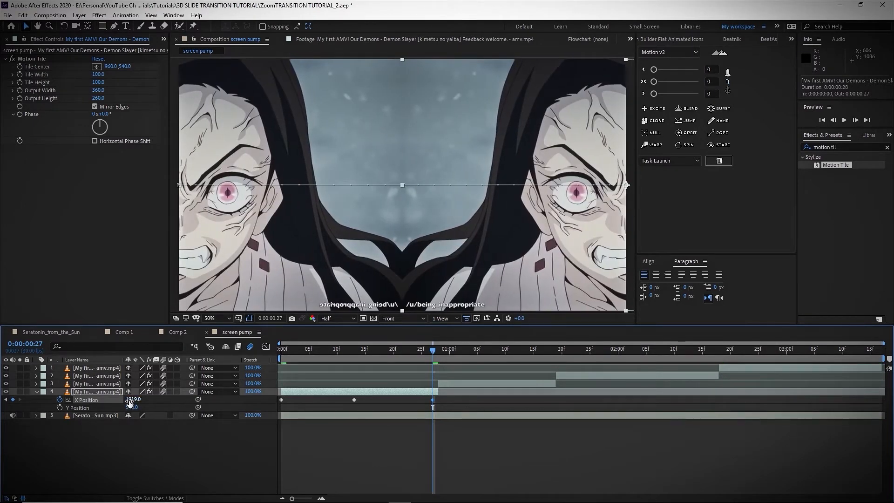
{"action": "type", "text": "1920"}
{"action": "left_click", "coordinate": [205, 399]}
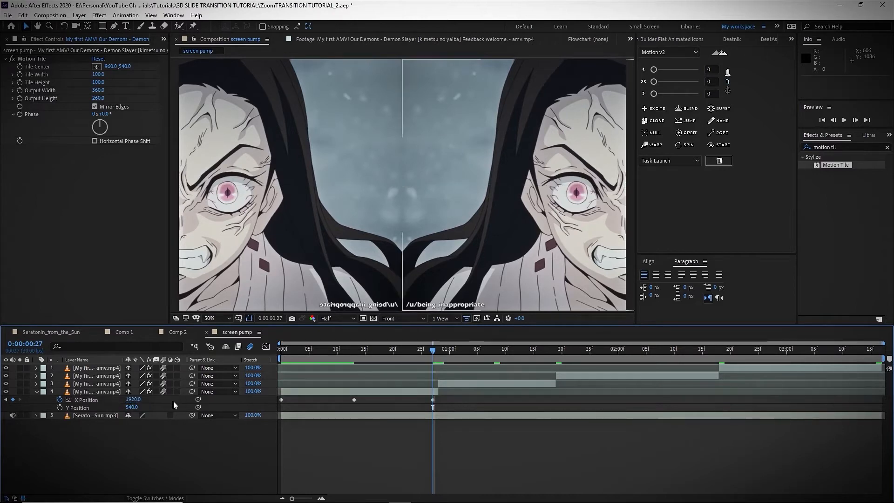
{"action": "left_click_drag", "start_coordinate": [332, 358], "coordinate": [282, 351]}
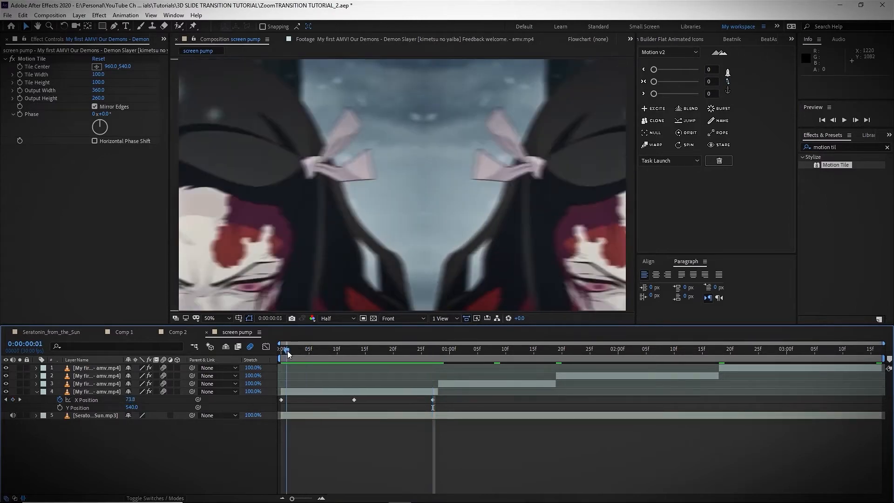
{"action": "scroll", "coordinate": [321, 172], "scroll_direction": "down", "scroll_amount": 2}
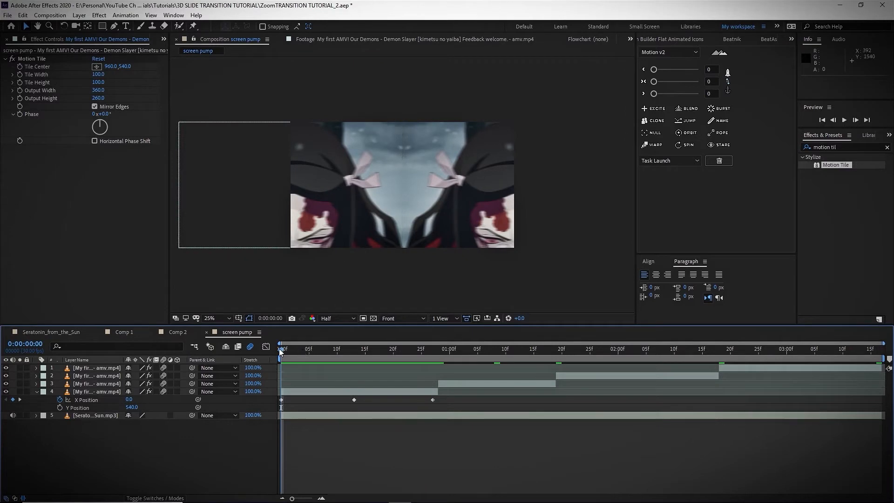
{"action": "left_click", "coordinate": [288, 184]}
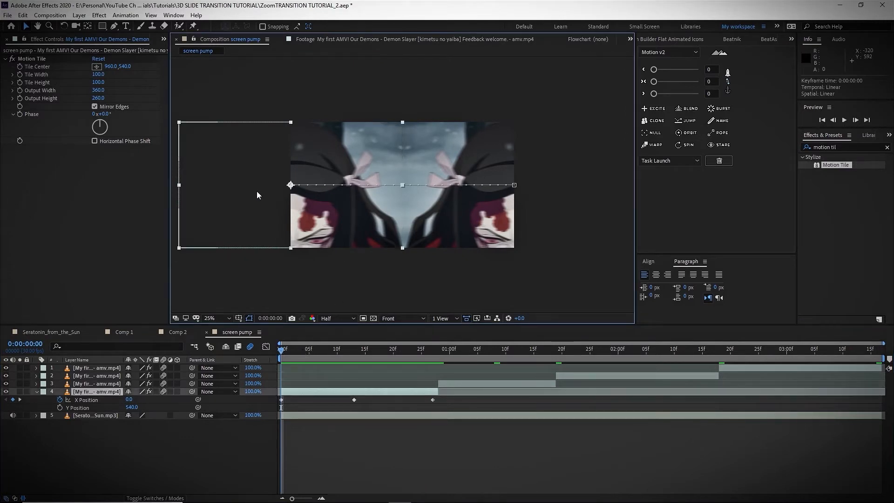
{"action": "left_click_drag", "start_coordinate": [282, 351], "coordinate": [433, 361]}
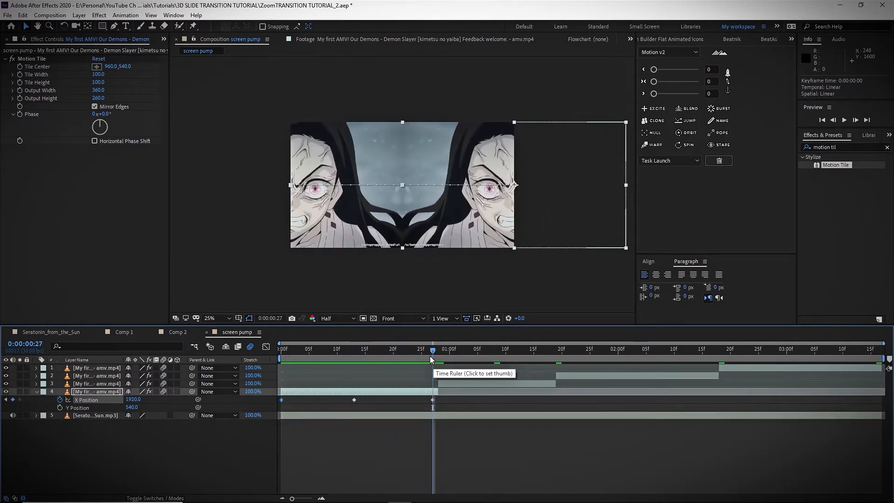
Go to layer 3's start at 0:00:00:28 and separate its Position into X Position and Y Position.
{"action": "left_click", "coordinate": [438, 349]}
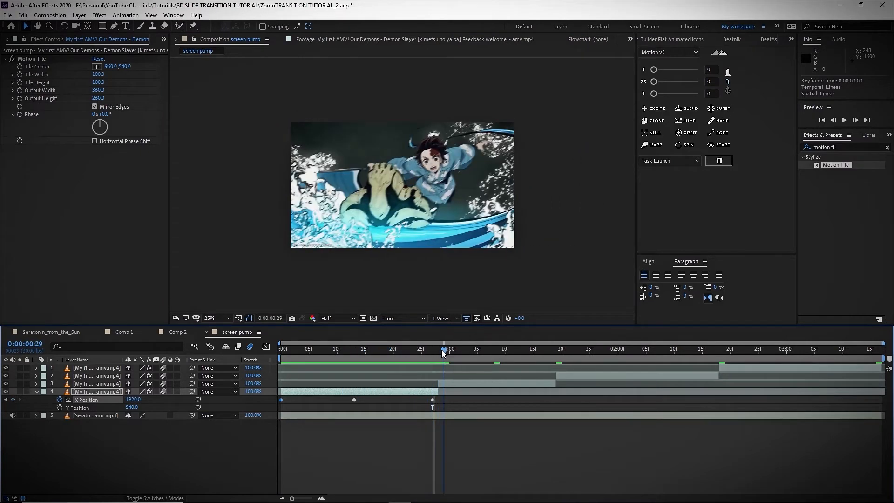
{"action": "left_click", "coordinate": [446, 384]}
{"action": "key", "text": "p"}
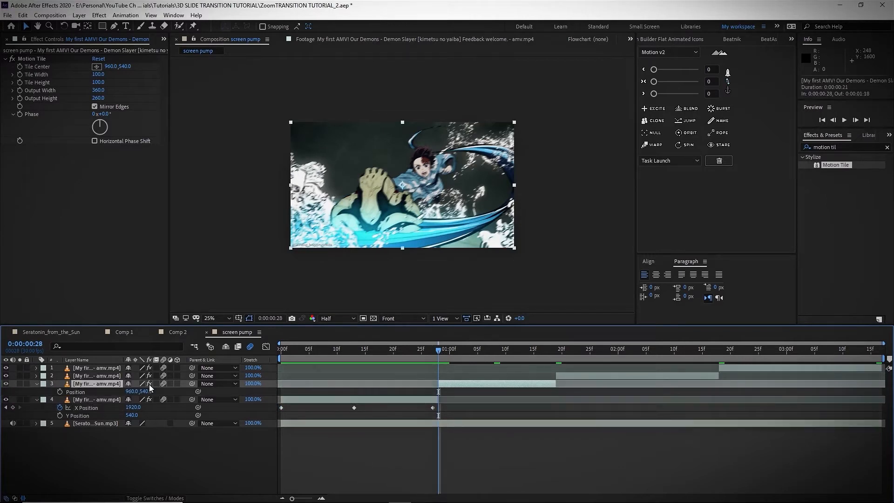
{"action": "right_click", "coordinate": [78, 394]}
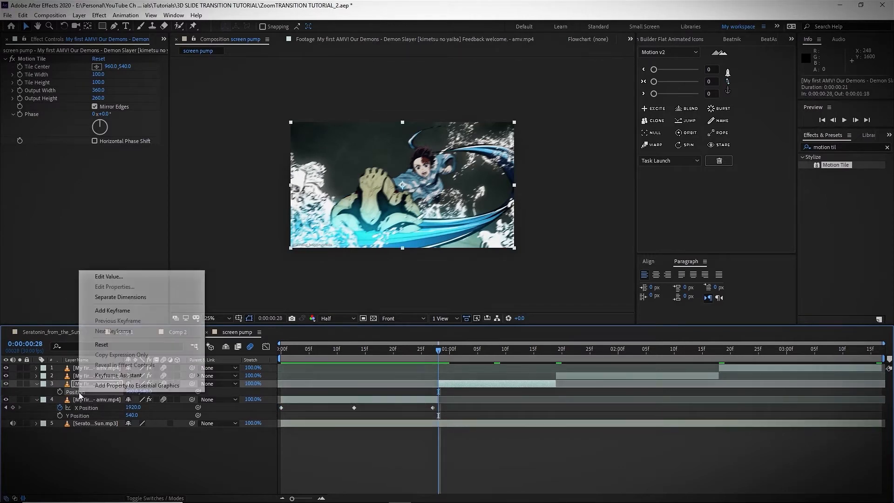
{"action": "left_click", "coordinate": [118, 301]}
Keyframe layer 3's X Position at its current value at 0:00:00:28, 0:00:01:09 and 0:00:01:18.
{"action": "left_click", "coordinate": [54, 395]}
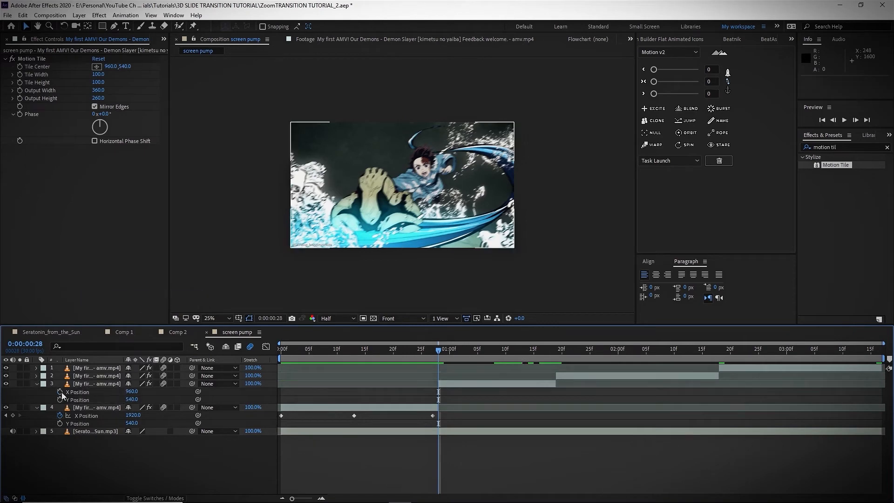
{"action": "left_click", "coordinate": [60, 392]}
{"action": "left_click_drag", "start_coordinate": [460, 352], "coordinate": [501, 353]}
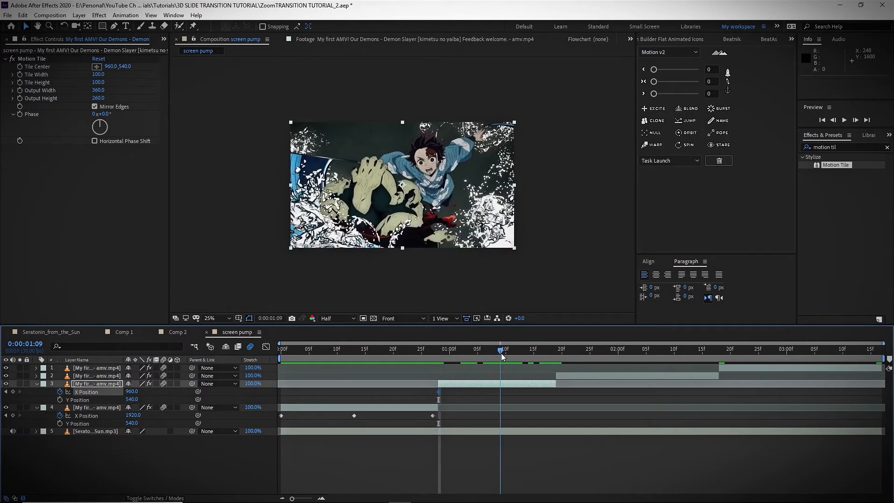
{"action": "left_click", "coordinate": [13, 391]}
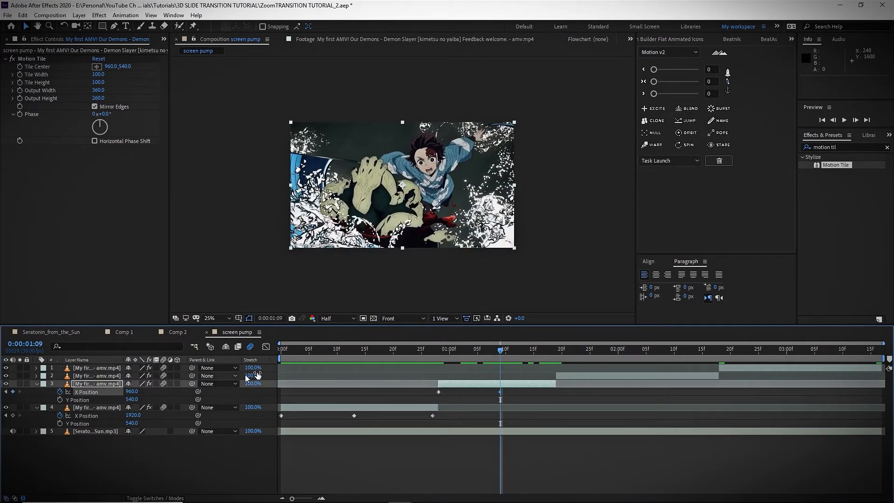
{"action": "left_click_drag", "start_coordinate": [518, 351], "coordinate": [552, 352]}
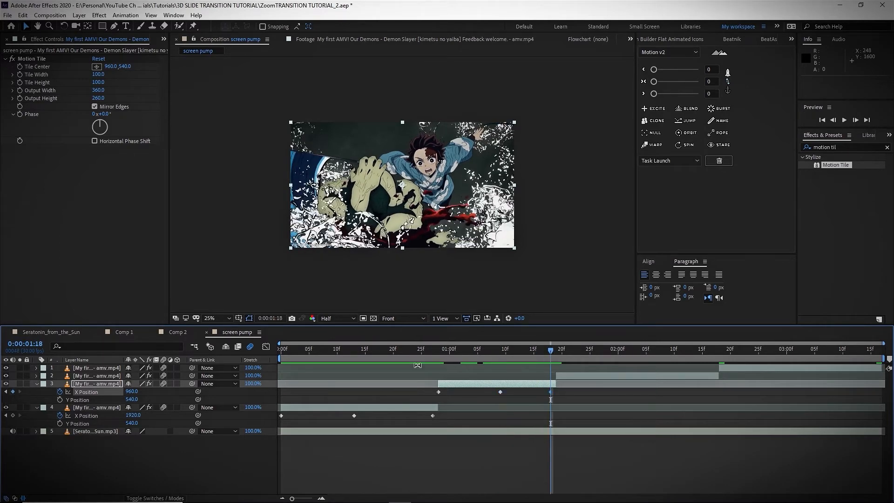
Compare layer 4's end with layer 3's start, and set layer 3's first X Position keyframe at 0:00:00:28 to 1920.
{"action": "left_click_drag", "start_coordinate": [431, 354], "coordinate": [438, 356]}
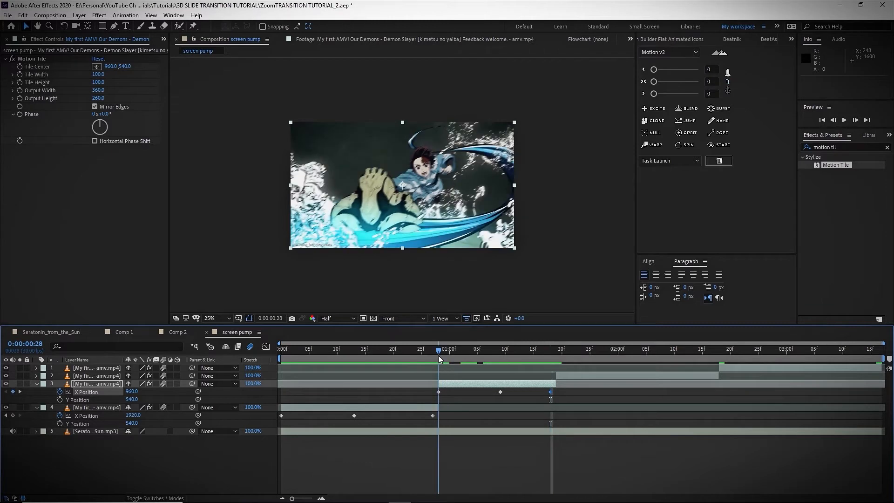
{"action": "left_click", "coordinate": [426, 409]}
{"action": "left_click", "coordinate": [429, 351]}
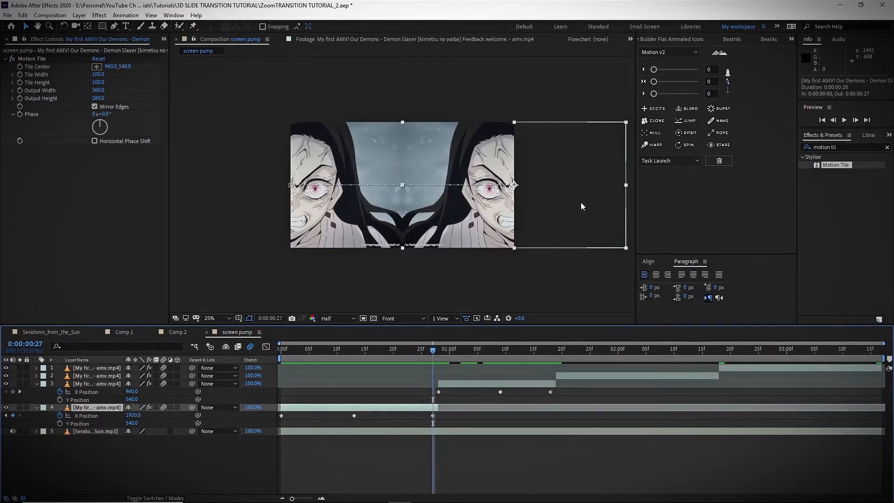
{"action": "left_click", "coordinate": [446, 383]}
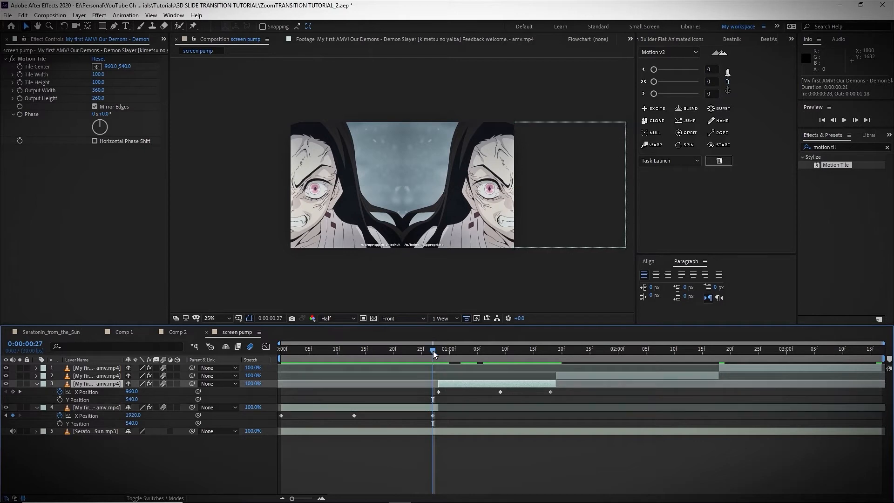
{"action": "left_click_drag", "start_coordinate": [434, 351], "coordinate": [439, 351]}
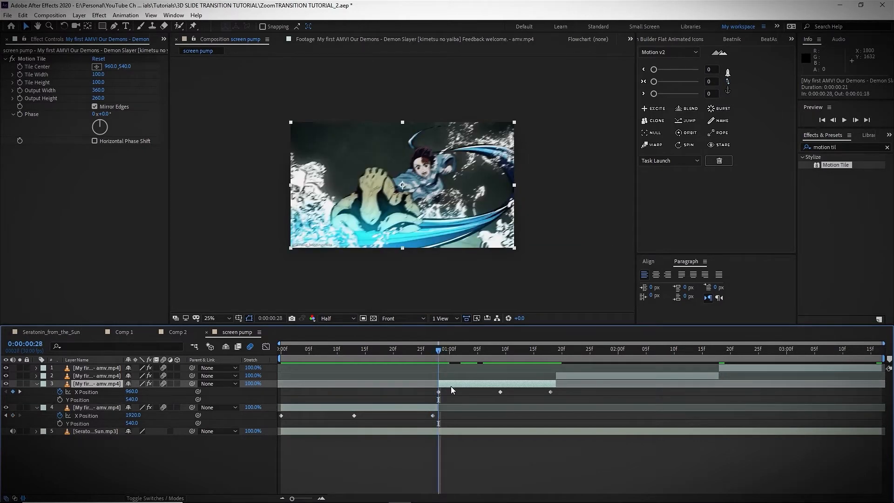
{"action": "left_click", "coordinate": [86, 398]}
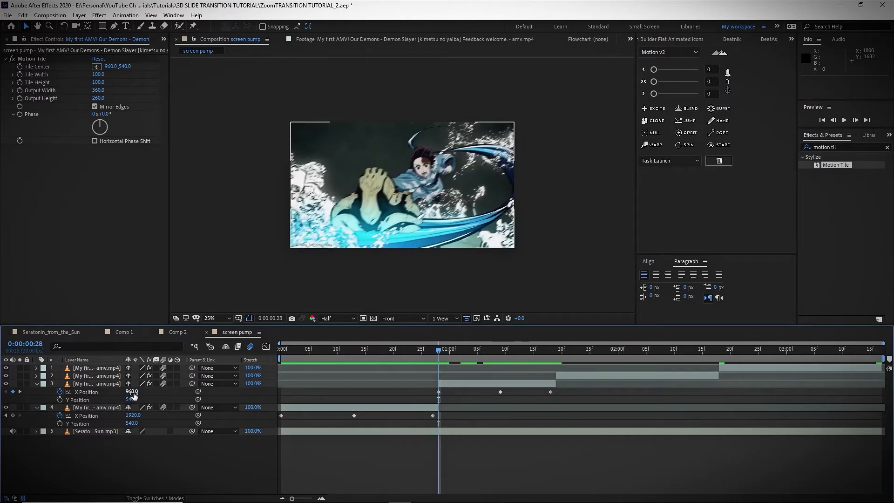
{"action": "type", "text": "1920"}
{"action": "key", "text": "Return"}
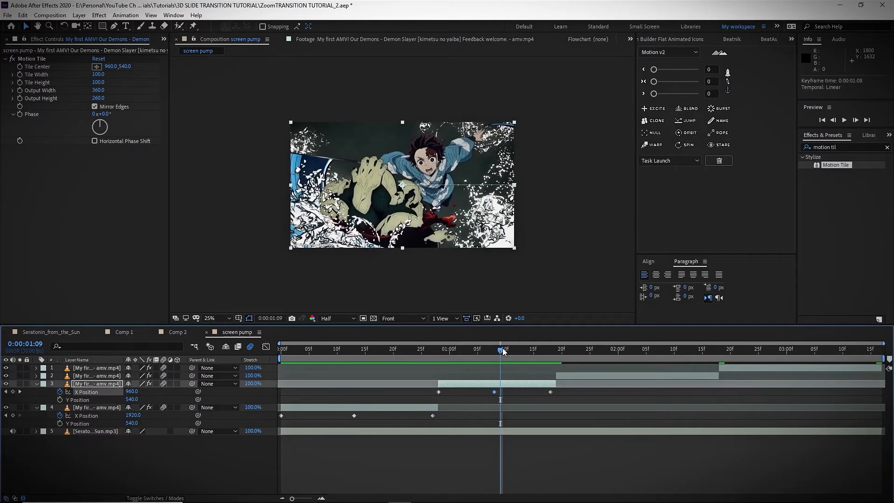
Set layer 3's last X Position keyframe at 0:00:01:18 to 0 and check the clip's offset back at its start.
{"action": "left_click_drag", "start_coordinate": [502, 348], "coordinate": [550, 353]}
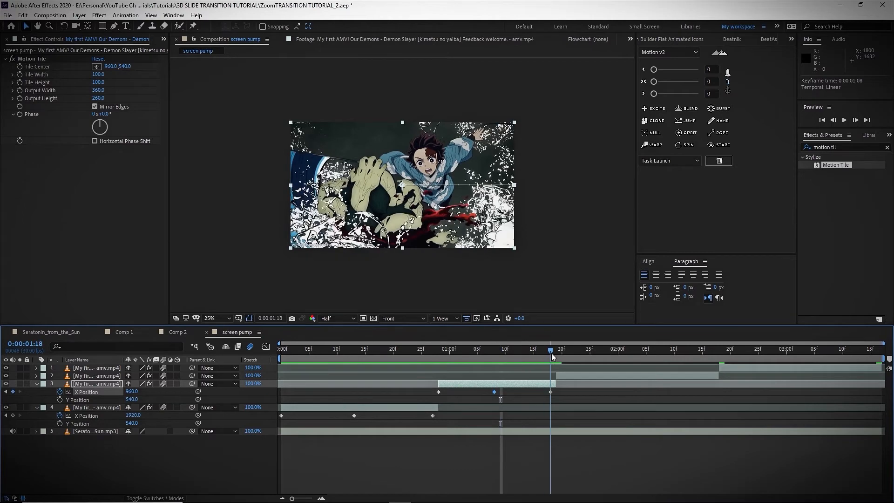
{"action": "left_click", "coordinate": [132, 392]}
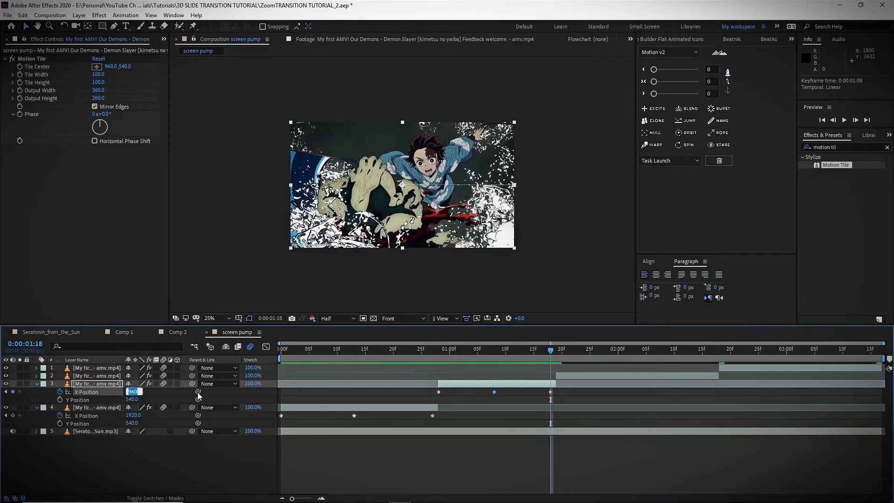
{"action": "type", "text": "0"}
{"action": "key", "text": "Return"}
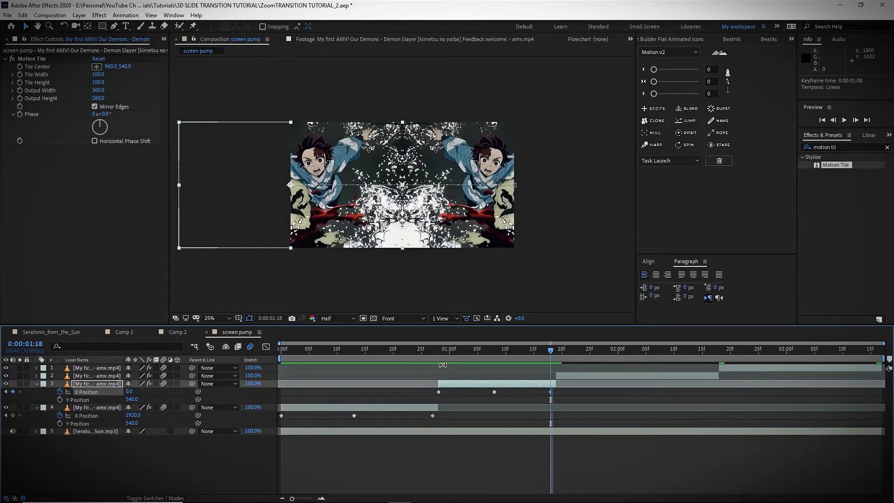
{"action": "left_click_drag", "start_coordinate": [299, 359], "coordinate": [438, 362]}
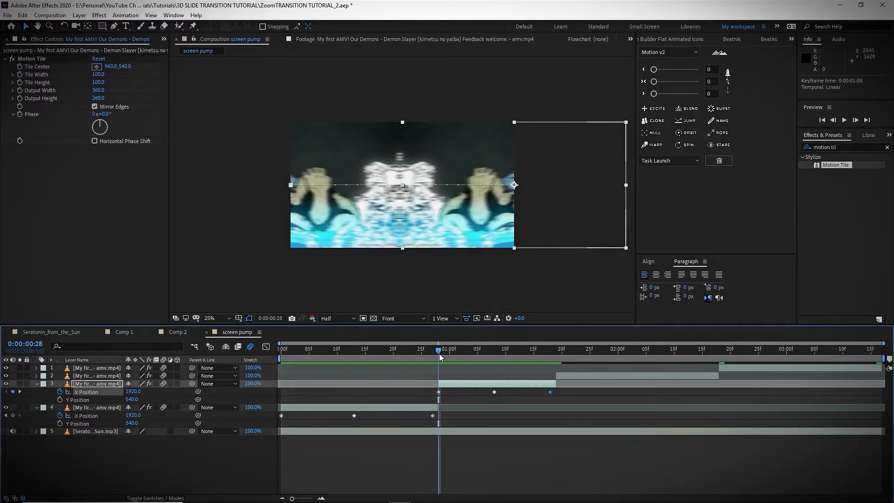
Go to layer 2's start at 0:00:01:19 and separate its Position into X Position and Y Position.
{"action": "left_click_drag", "start_coordinate": [439, 354], "coordinate": [558, 356]}
{"action": "left_click", "coordinate": [560, 373]}
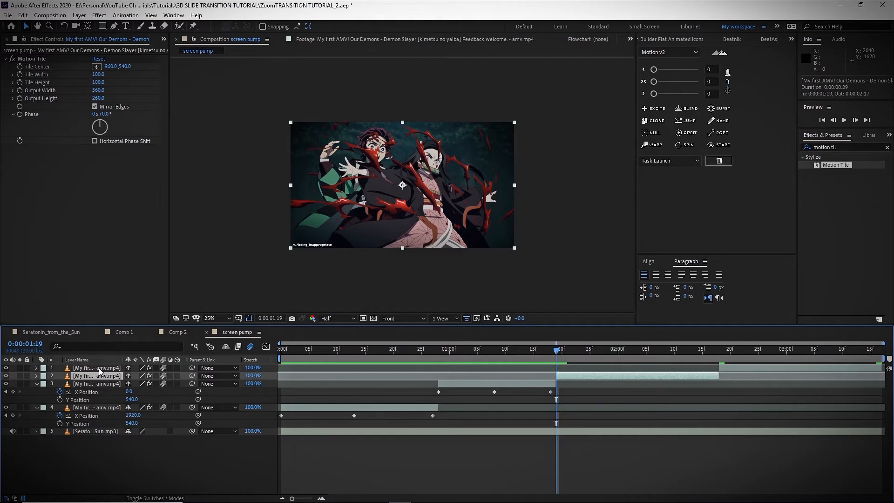
{"action": "key", "text": "p"}
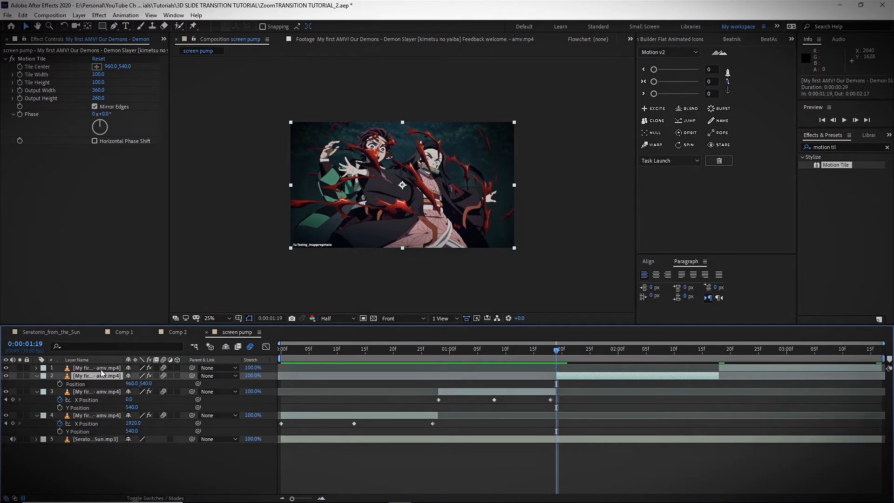
{"action": "right_click", "coordinate": [65, 388]}
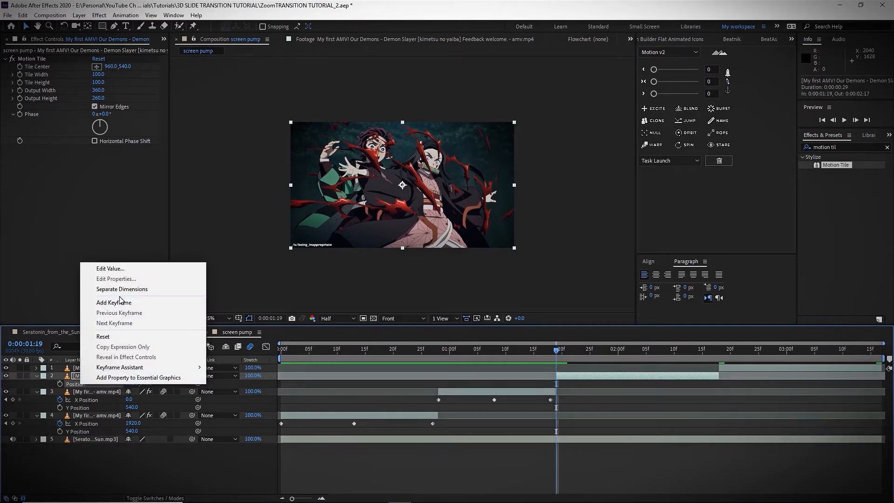
{"action": "left_click", "coordinate": [122, 288]}
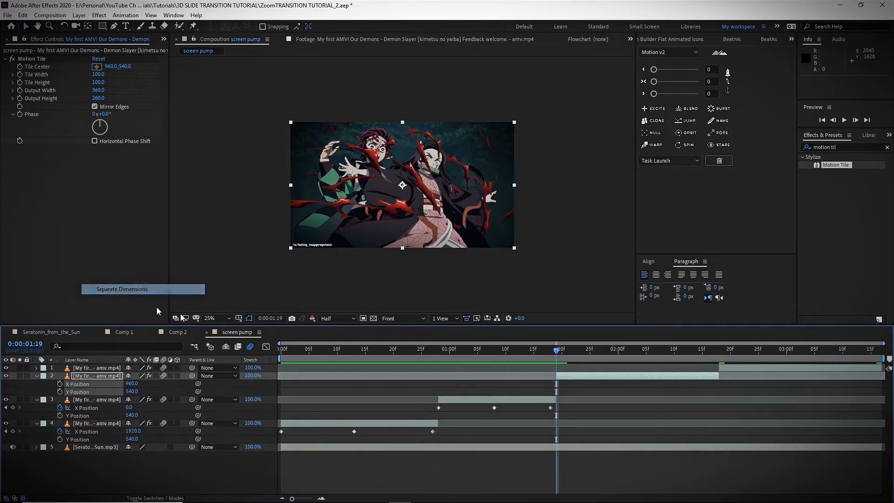
Keyframe layer 2's X Position at 0:00:01:19 with a value of 0.
{"action": "left_click", "coordinate": [60, 384]}
{"action": "left_click_drag", "start_coordinate": [557, 350], "coordinate": [556, 350]}
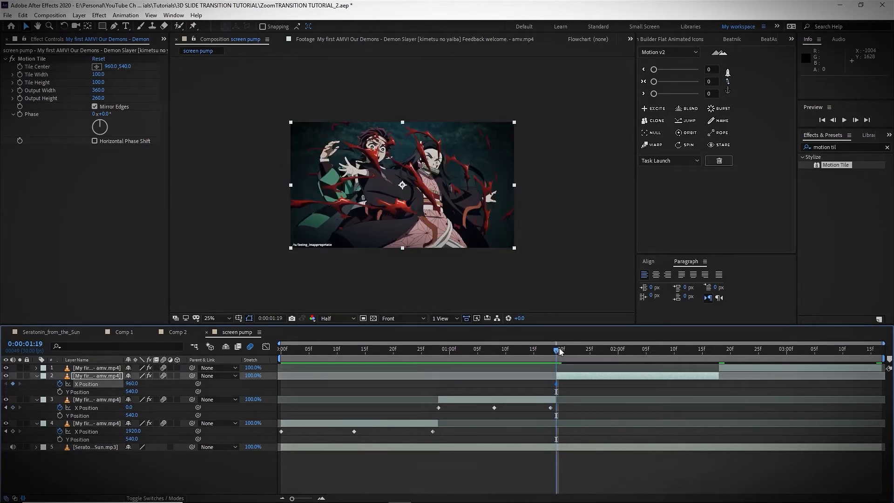
{"action": "left_click", "coordinate": [132, 383]}
{"action": "type", "text": "0"}
{"action": "key", "text": "Return"}
Keyframe layer 2's X Position to 960 at 0:00:02:04 and to 1920 at 0:00:02:17.
{"action": "left_click_drag", "start_coordinate": [557, 349], "coordinate": [640, 350]}
{"action": "left_click", "coordinate": [131, 383]}
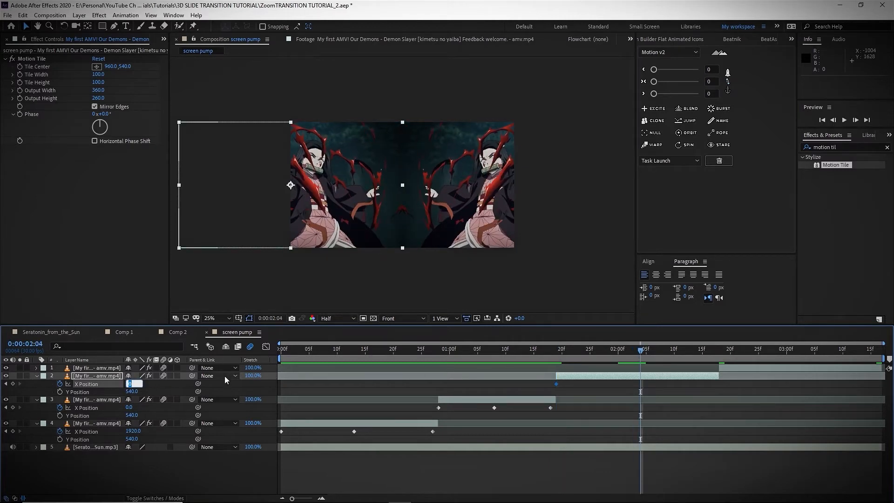
{"action": "type", "text": "960"}
{"action": "key", "text": "Return"}
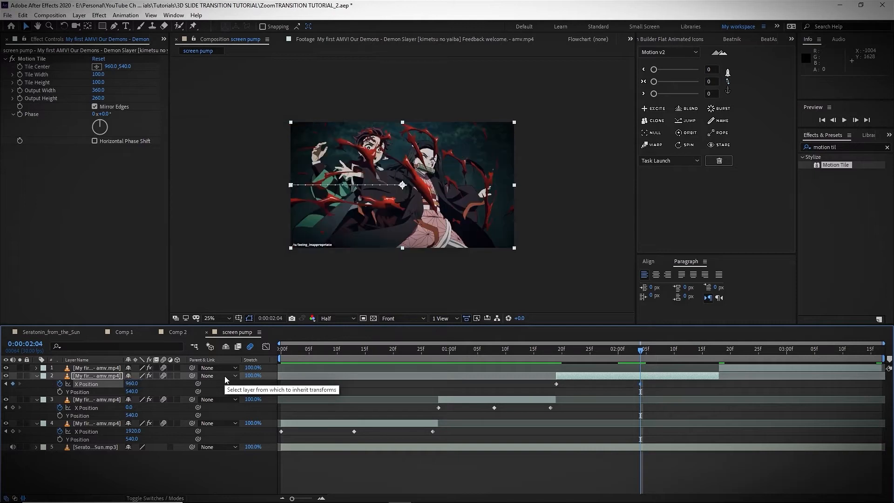
{"action": "left_click_drag", "start_coordinate": [638, 353], "coordinate": [713, 350]}
{"action": "left_click", "coordinate": [132, 383]}
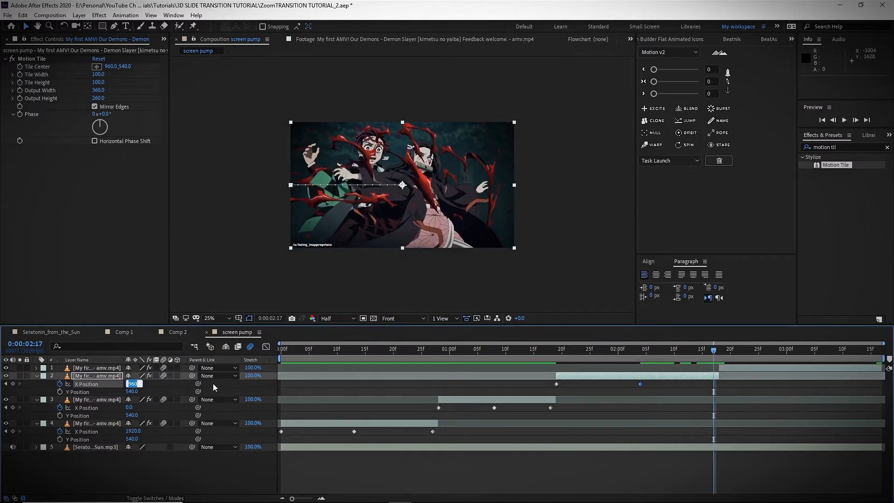
{"action": "type", "text": "1920"}
{"action": "key", "text": "Return"}
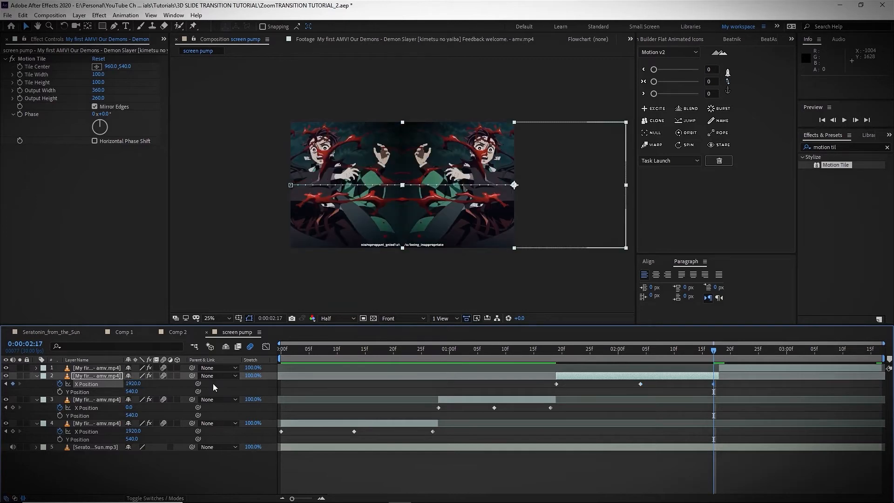
Go to layer 1's start at 0:00:02:18 and separate its Position into X Position and Y Position.
{"action": "key", "text": "Page_Down"}
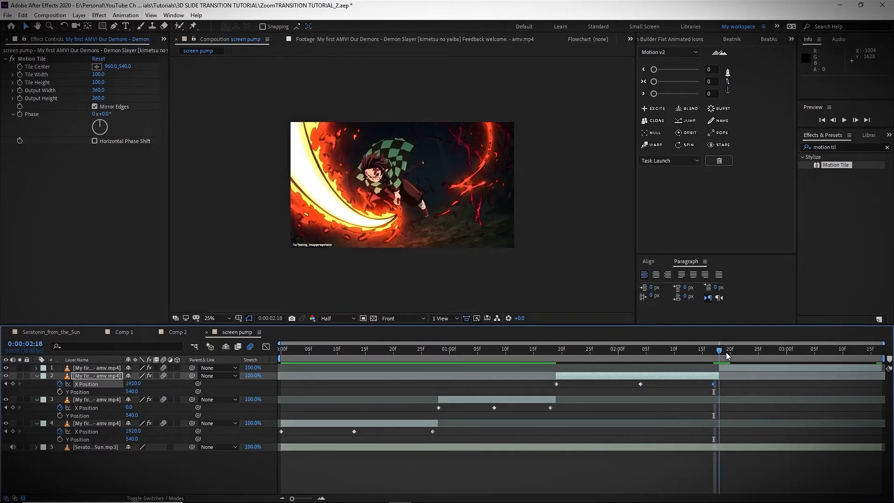
{"action": "left_click", "coordinate": [728, 367]}
{"action": "key", "text": "p"}
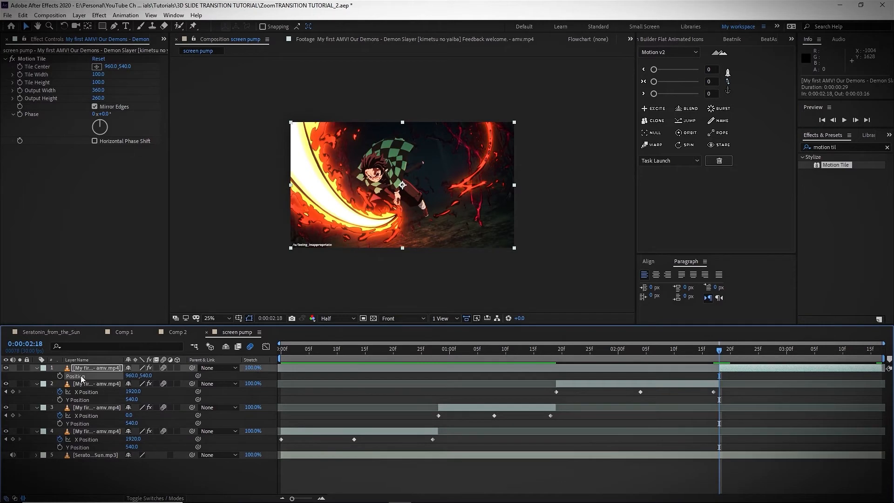
{"action": "right_click", "coordinate": [81, 378]}
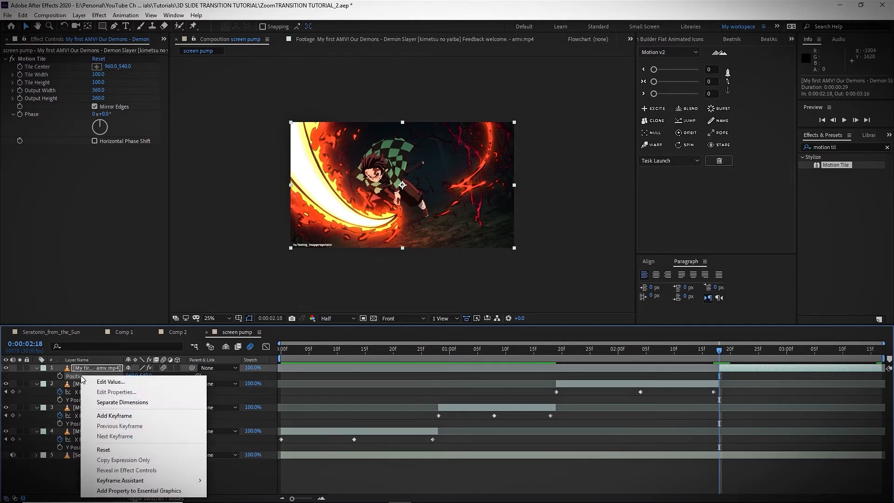
{"action": "left_click", "coordinate": [91, 402]}
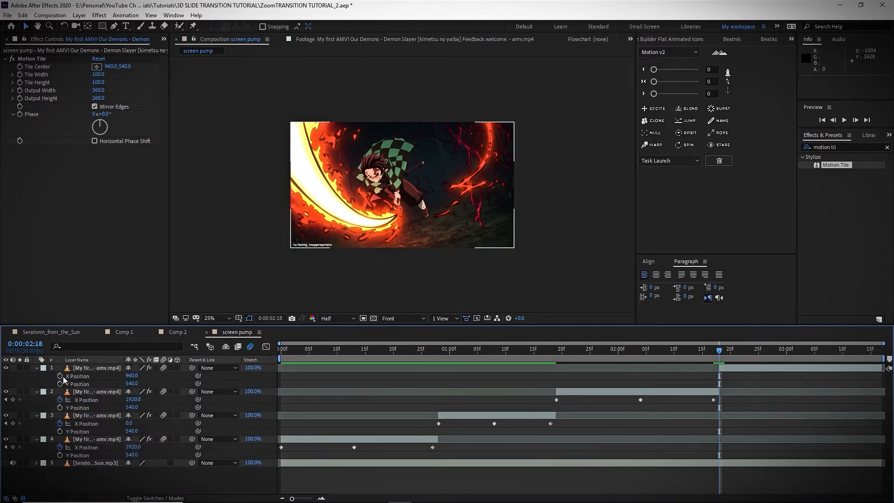
Keyframe layer 1's X Position at its current value at 0:00:02:18, 0:00:03:04 and 0:00:03:16.
{"action": "left_click", "coordinate": [60, 376]}
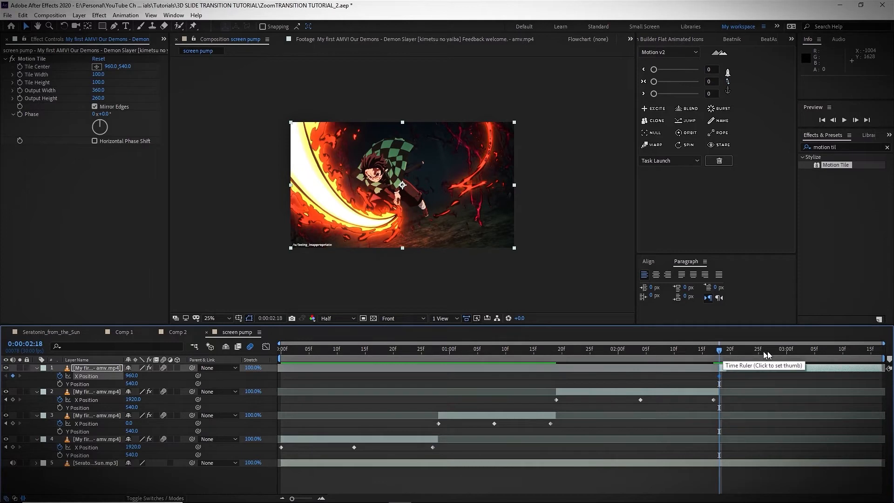
{"action": "left_click", "coordinate": [807, 353]}
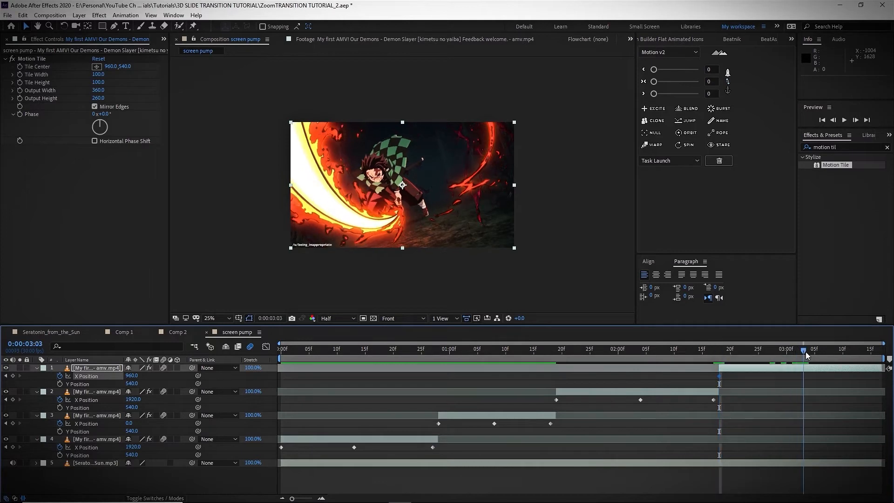
{"action": "left_click_drag", "start_coordinate": [806, 353], "coordinate": [877, 352]}
{"action": "left_click", "coordinate": [13, 375]}
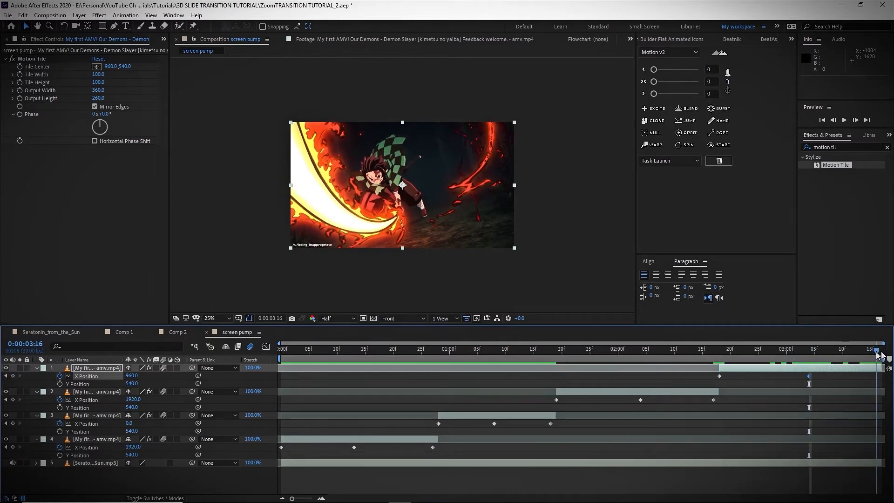
{"action": "left_click", "coordinate": [13, 376]}
Return to layer 1's first X Position keyframe at 0:00:02:18 and set it to 1920.
{"action": "left_click", "coordinate": [718, 353]}
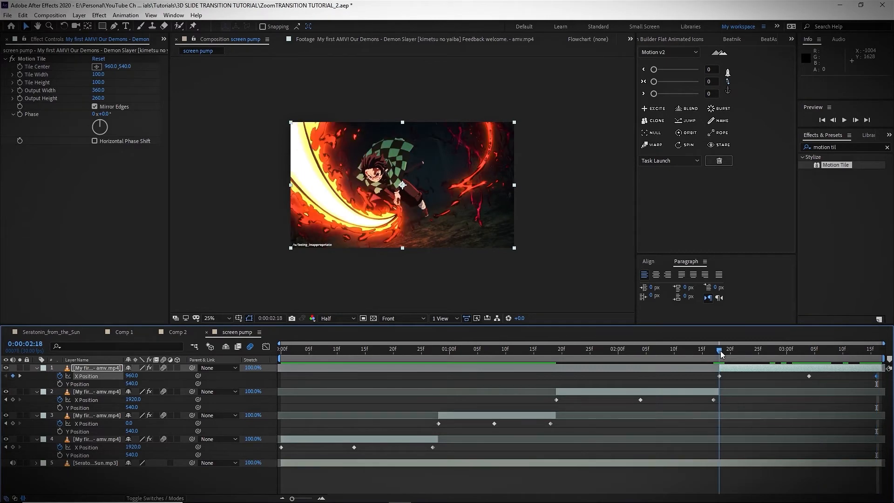
{"action": "left_click", "coordinate": [715, 353]}
{"action": "left_click", "coordinate": [719, 353]}
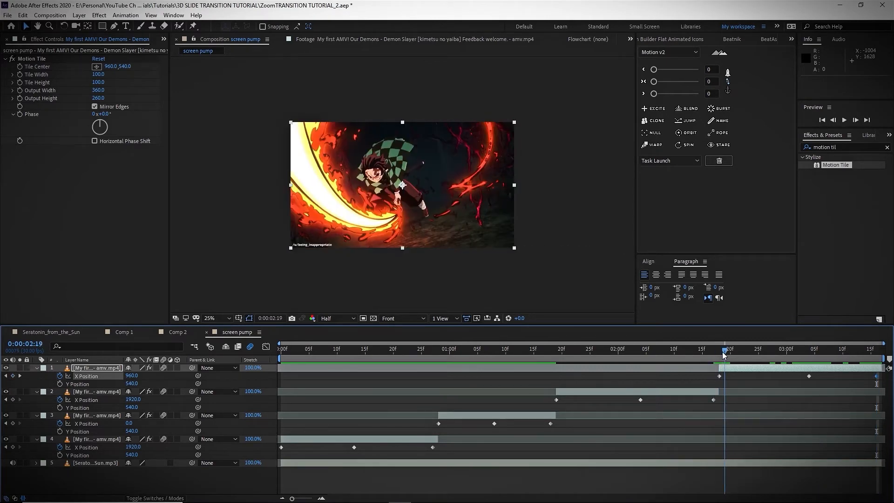
{"action": "left_click", "coordinate": [729, 369]}
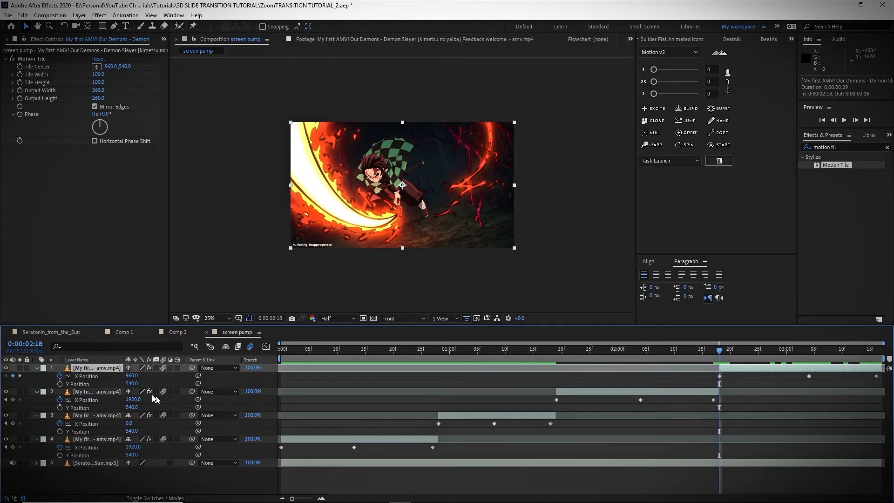
{"action": "left_click", "coordinate": [131, 376]}
{"action": "type", "text": "1920"}
{"action": "left_click", "coordinate": [170, 383]}
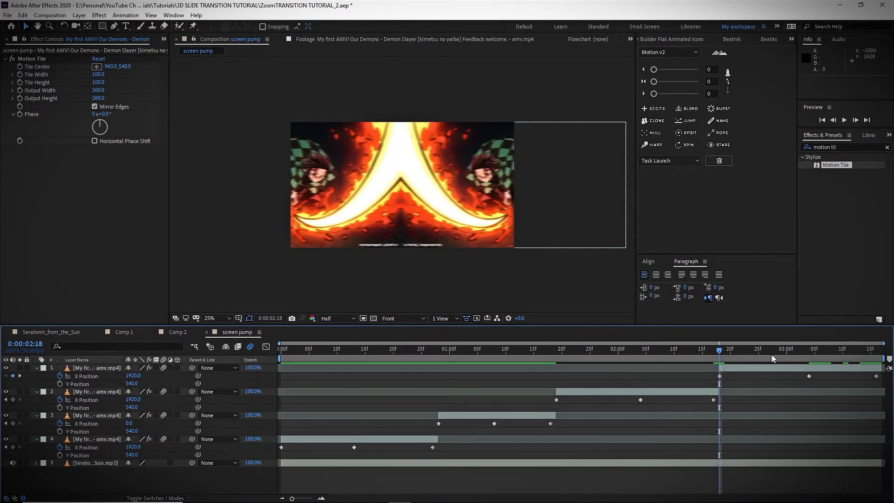
Set layer 1's last X Position keyframe at 0:00:03:16 to 0.
{"action": "left_click_drag", "start_coordinate": [789, 355], "coordinate": [877, 358]}
{"action": "left_click", "coordinate": [133, 376]}
{"action": "type", "text": "0"}
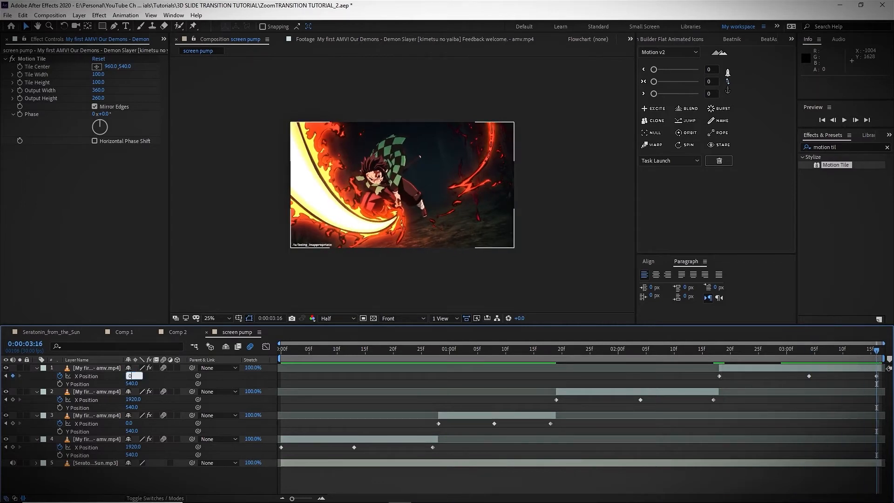
{"action": "key", "text": "Return"}
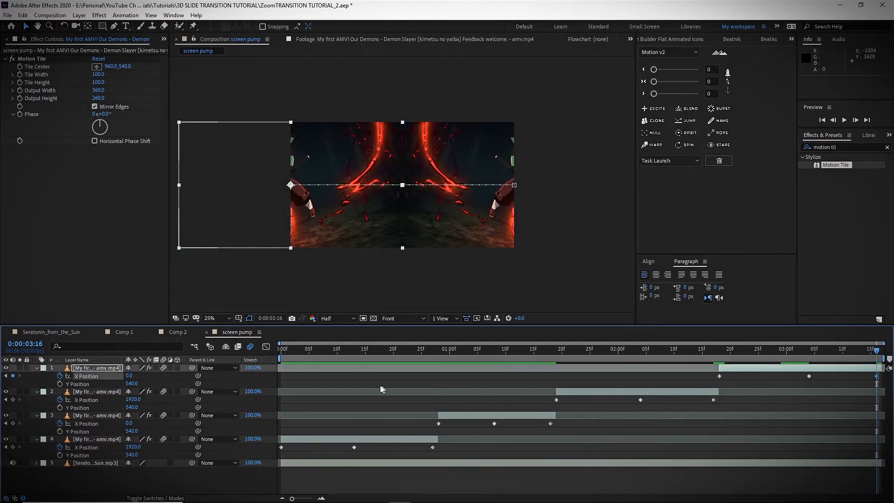
Return to 0:00:00:00 and apply Easy Ease to all three of layer 4's X Position keyframes.
{"action": "left_click", "coordinate": [286, 354]}
{"action": "left_click_drag", "start_coordinate": [285, 355], "coordinate": [281, 356]}
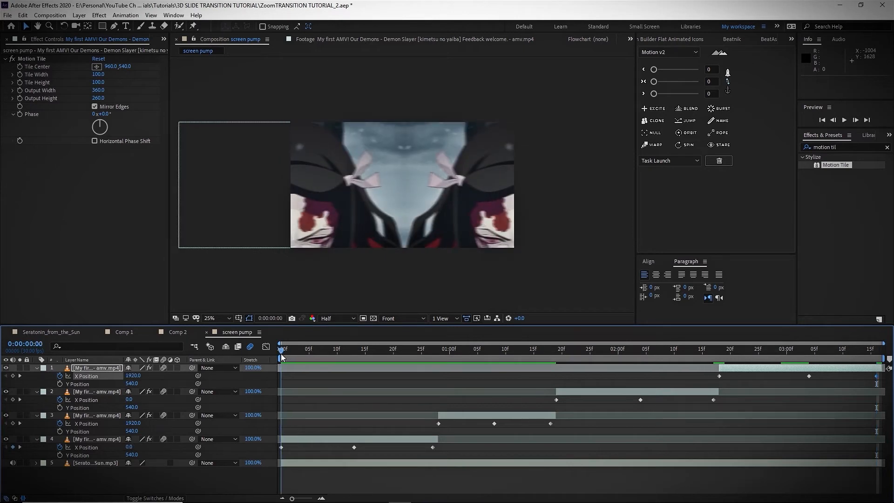
{"action": "left_click_drag", "start_coordinate": [448, 448], "coordinate": [272, 448]}
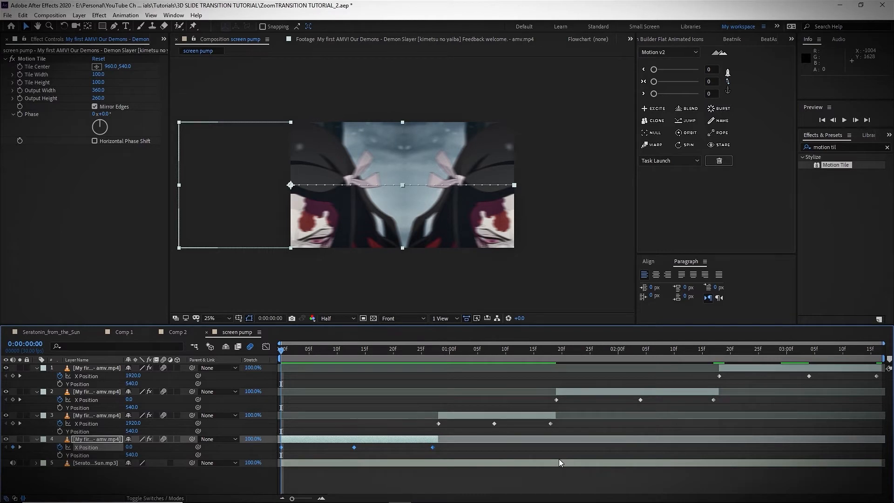
{"action": "key", "text": "F9"}
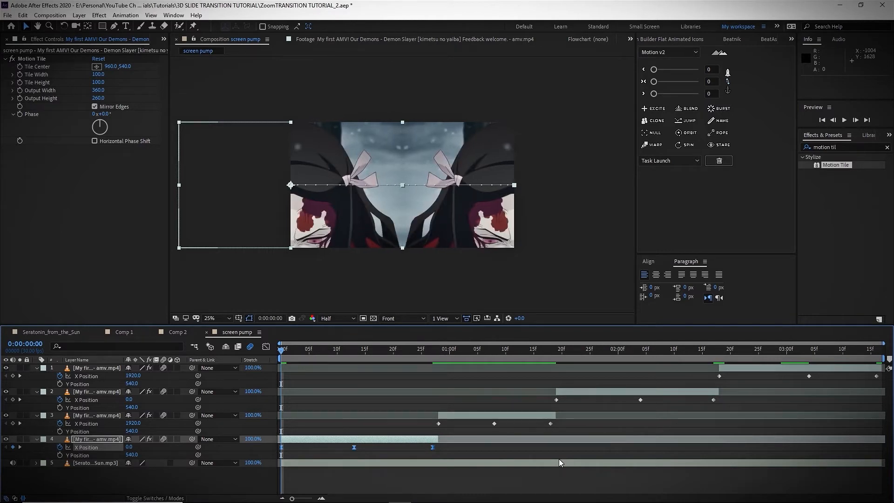
Reshape layer 4's X Position curve in the Graph Editor so it is steep at both ends and flat around the middle keyframe.
{"action": "left_click", "coordinate": [266, 347]}
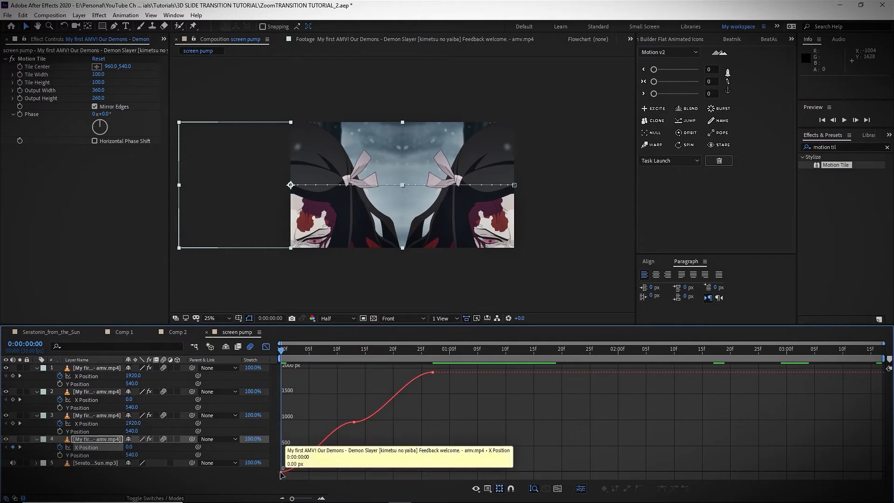
{"action": "left_click", "coordinate": [319, 445]}
{"action": "left_click_drag", "start_coordinate": [305, 473], "coordinate": [301, 423]}
{"action": "left_click_drag", "start_coordinate": [408, 373], "coordinate": [418, 423]}
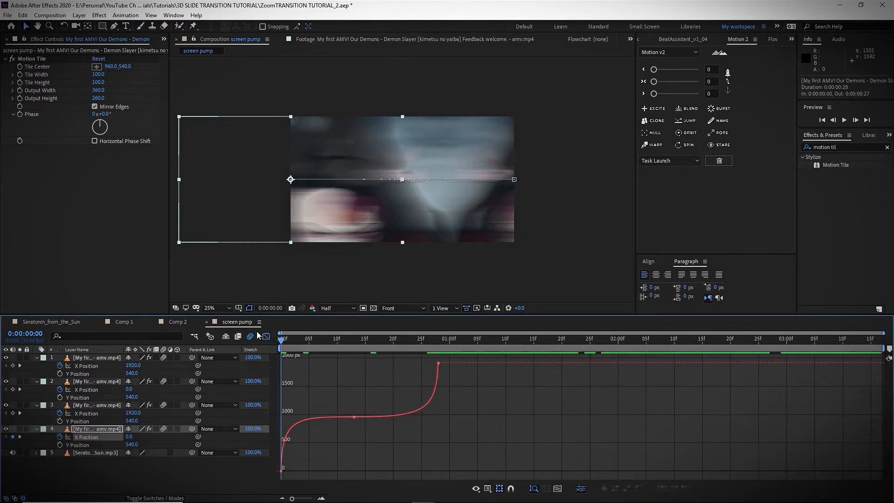
{"action": "left_click", "coordinate": [266, 337]}
Go to layer 3's start at 0:00:00:28 and apply Easy Ease to all three of its X Position keyframes.
{"action": "left_click_drag", "start_coordinate": [360, 340], "coordinate": [443, 349]}
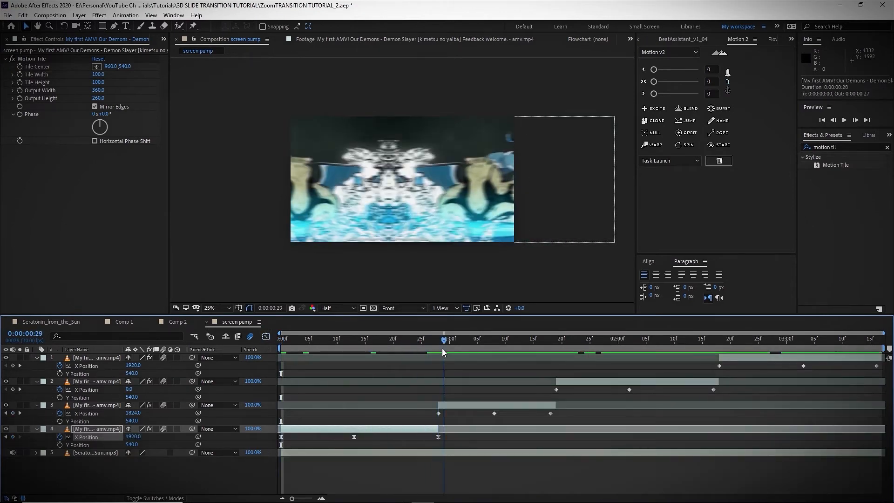
{"action": "left_click_drag", "start_coordinate": [430, 412], "coordinate": [559, 416]}
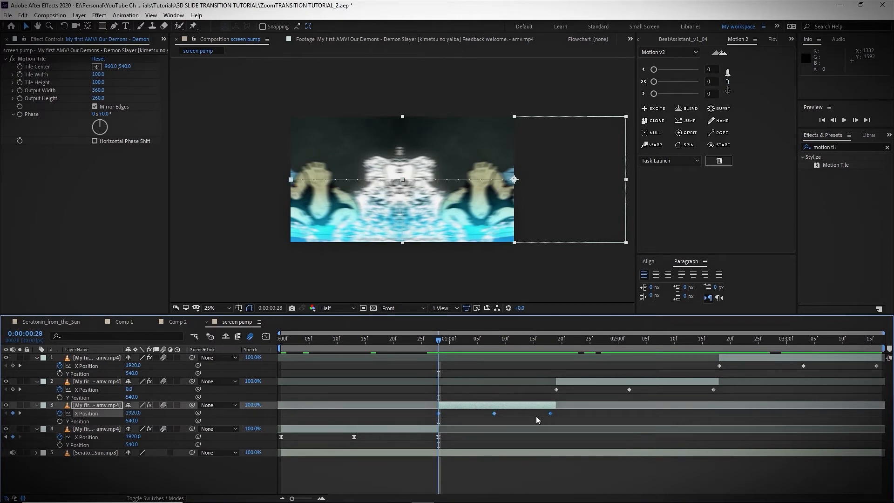
{"action": "key", "text": "F9"}
Reshape layer 3's X Position curve to fall steeply at both ends and flatten around the middle keyframe.
{"action": "left_click", "coordinate": [265, 337]}
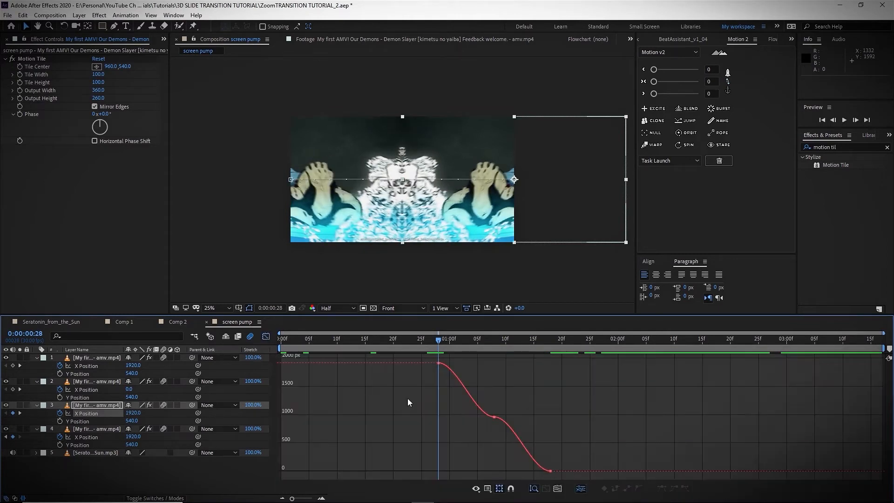
{"action": "left_click", "coordinate": [438, 363]}
{"action": "left_click_drag", "start_coordinate": [457, 363], "coordinate": [450, 417]}
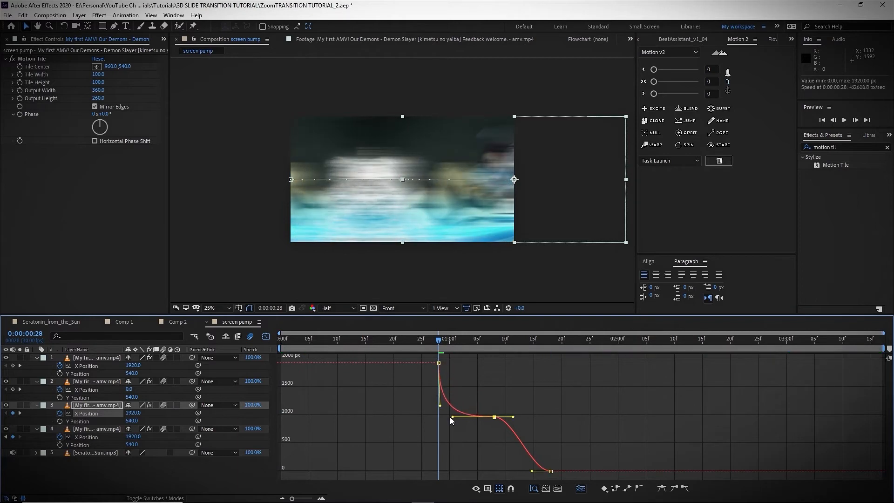
{"action": "left_click_drag", "start_coordinate": [532, 471], "coordinate": [549, 429]}
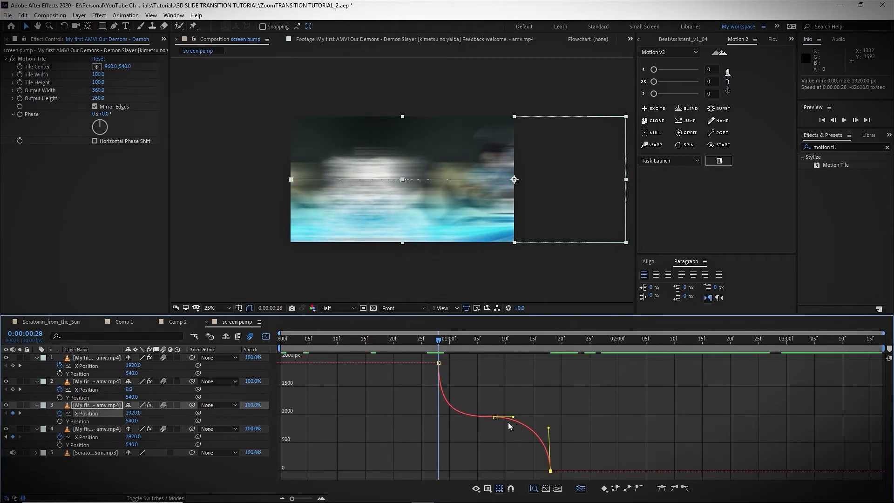
{"action": "left_click", "coordinate": [266, 336]}
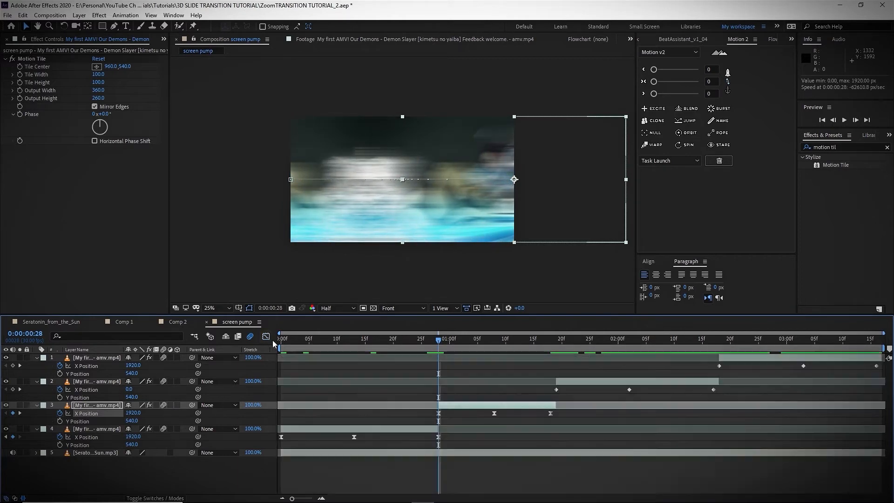
Apply Easy Ease to all three of layer 2's X Position keyframes and go to the start of that clip.
{"action": "left_click_drag", "start_coordinate": [550, 397], "coordinate": [722, 387]}
{"action": "key", "text": "F9"}
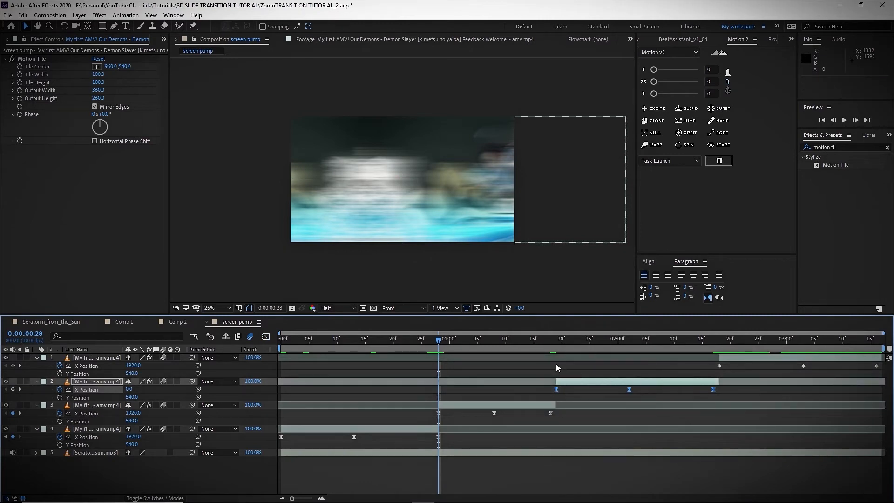
{"action": "left_click", "coordinate": [554, 343]}
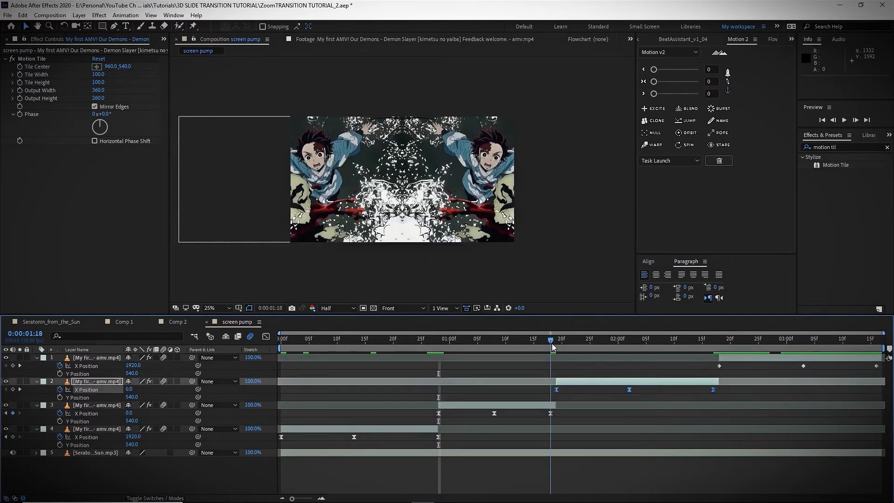
Reshape layer 2's X Position curve to rise steeply at both ends and flatten around the middle keyframe.
{"action": "left_click", "coordinate": [266, 336]}
{"action": "left_click", "coordinate": [556, 471]}
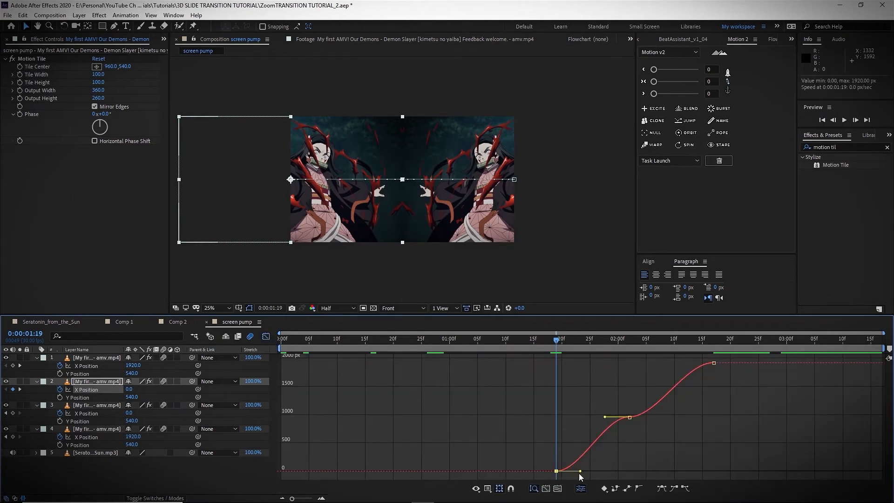
{"action": "left_click_drag", "start_coordinate": [580, 471], "coordinate": [587, 418]}
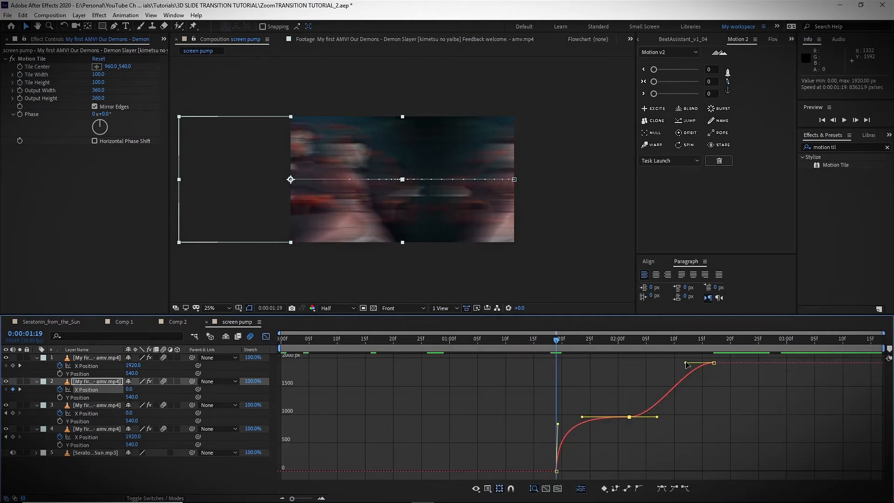
{"action": "left_click_drag", "start_coordinate": [686, 363], "coordinate": [711, 410]}
{"action": "left_click_drag", "start_coordinate": [657, 417], "coordinate": [705, 416]}
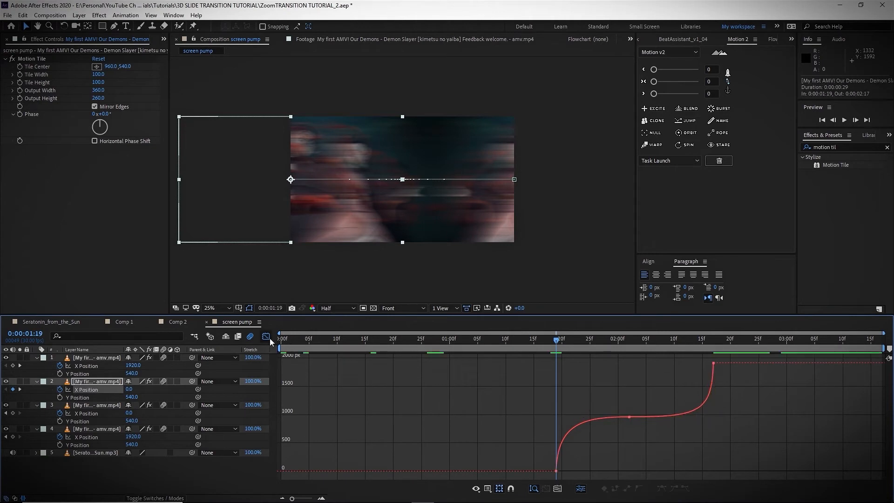
{"action": "left_click", "coordinate": [266, 336]}
Go to 0:00:02:18, apply Easy Ease to all three of layer 1's X Position keyframes, and keep only that property selected.
{"action": "left_click", "coordinate": [718, 348]}
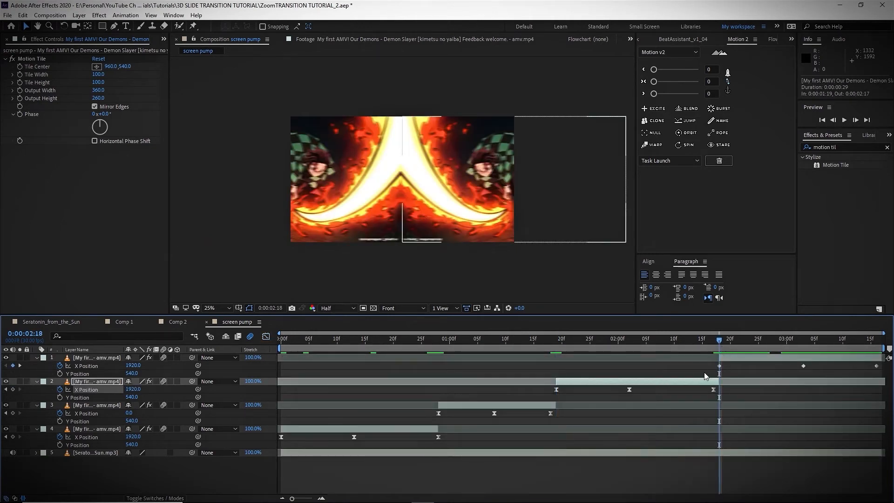
{"action": "left_click_drag", "start_coordinate": [704, 362], "coordinate": [877, 369]}
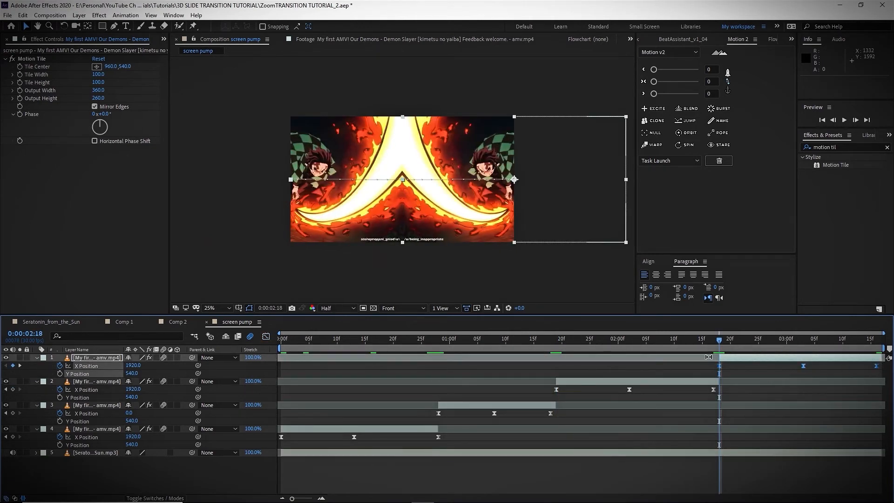
{"action": "left_click", "coordinate": [151, 375]}
{"action": "left_click", "coordinate": [84, 367]}
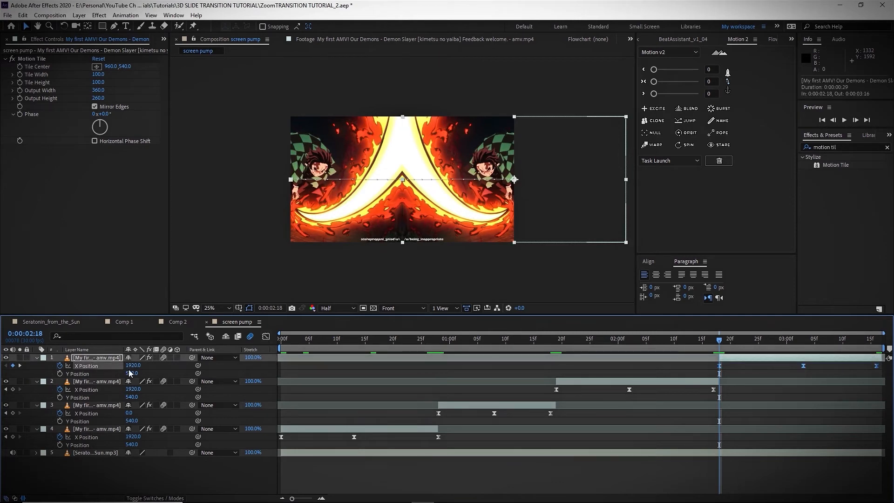
Reshape layer 1's X Position curve to fall steeply at both ends and flatten around the middle keyframe.
{"action": "left_click", "coordinate": [267, 337]}
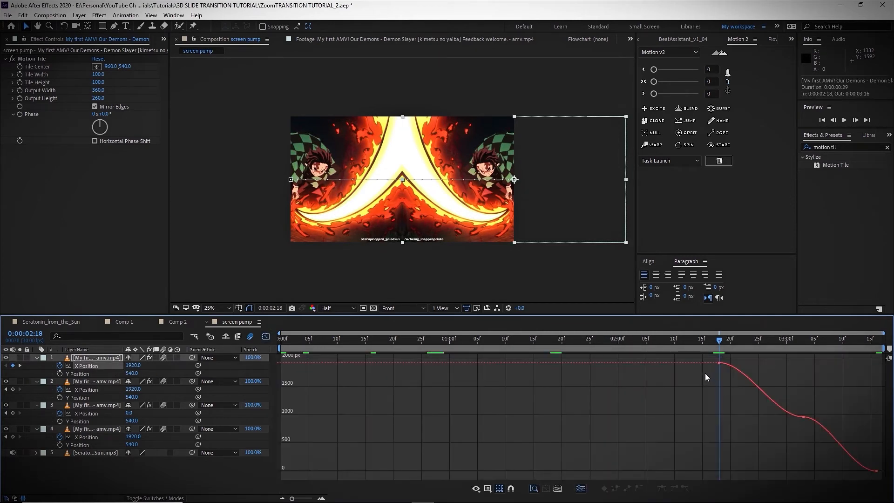
{"action": "left_click_drag", "start_coordinate": [747, 364], "coordinate": [721, 410]}
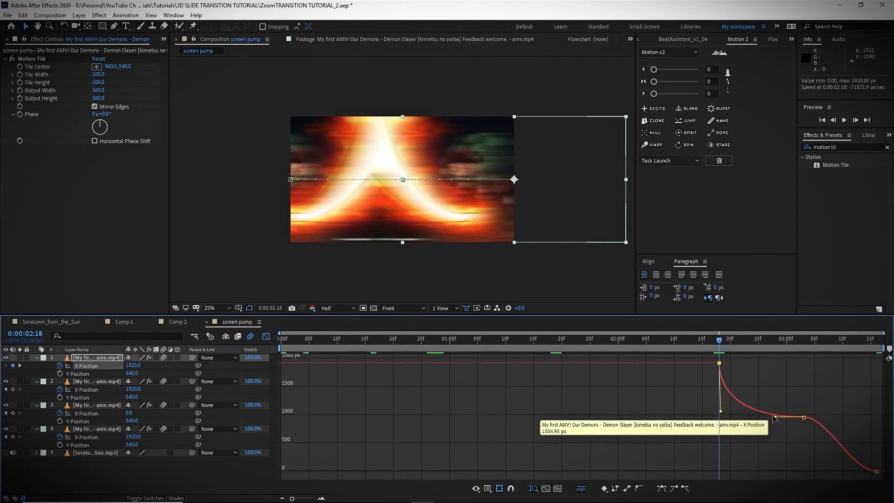
{"action": "left_click_drag", "start_coordinate": [776, 417], "coordinate": [730, 417]}
{"action": "left_click_drag", "start_coordinate": [852, 471], "coordinate": [868, 416]}
{"action": "left_click", "coordinate": [270, 338]}
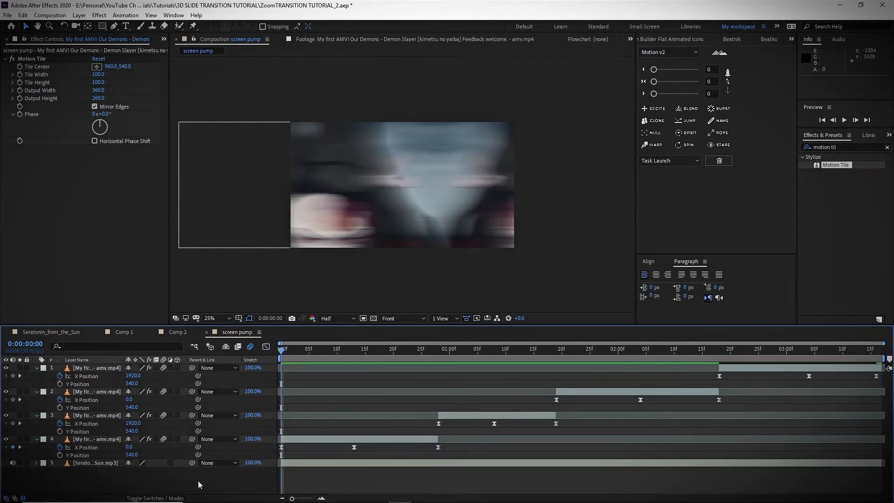
Review the motion of layer 4 up to 0:00:00:28 and examine the X Position graphs of layers 4 and 3.
{"action": "left_click", "coordinate": [102, 448]}
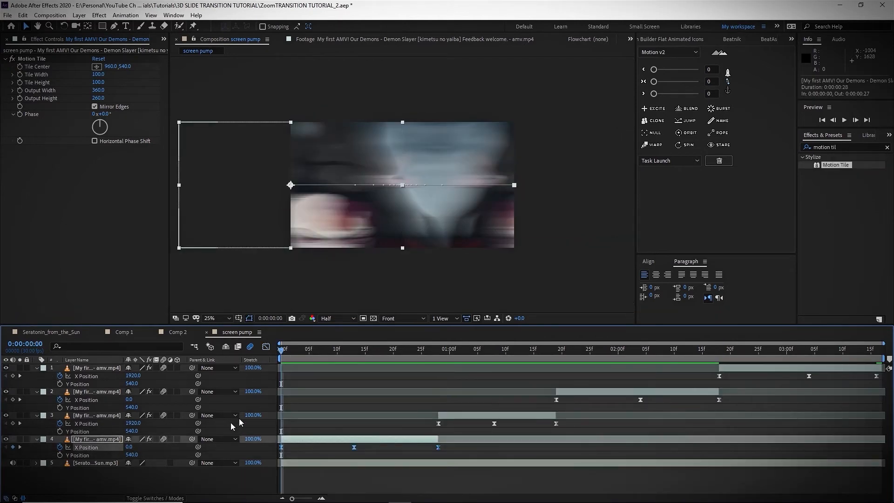
{"action": "left_click_drag", "start_coordinate": [282, 350], "coordinate": [410, 350]}
{"action": "left_click", "coordinate": [266, 346]}
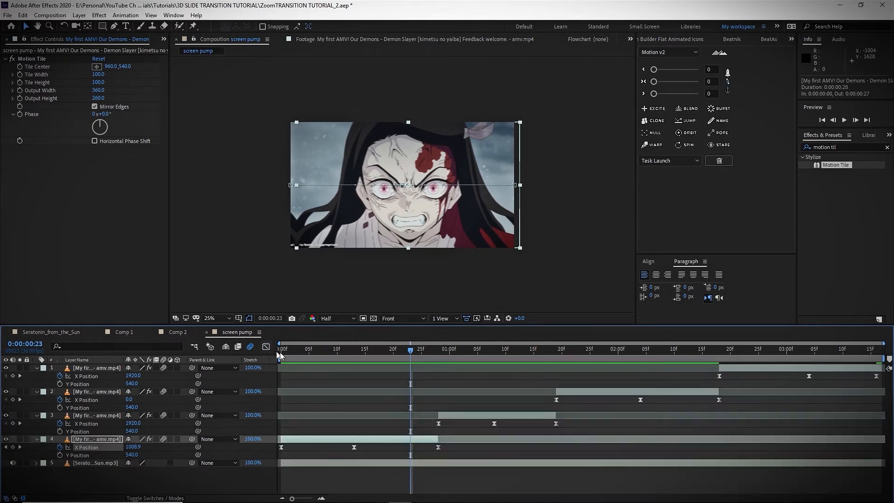
{"action": "left_click", "coordinate": [266, 347]}
{"action": "left_click_drag", "start_coordinate": [411, 356], "coordinate": [439, 370]}
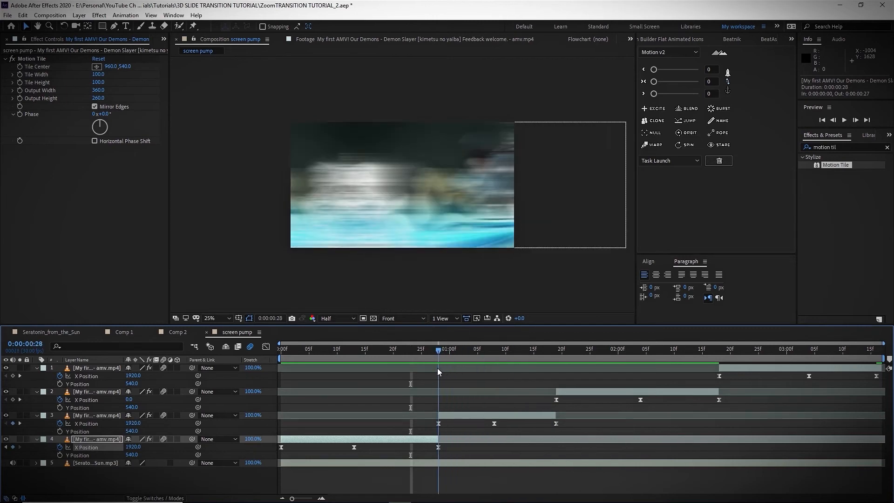
{"action": "left_click", "coordinate": [92, 423]}
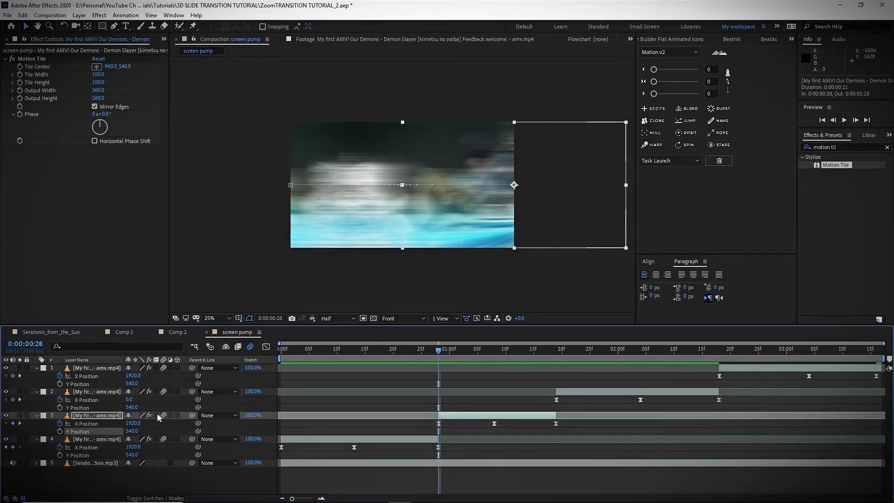
{"action": "key", "text": "shift+F3"}
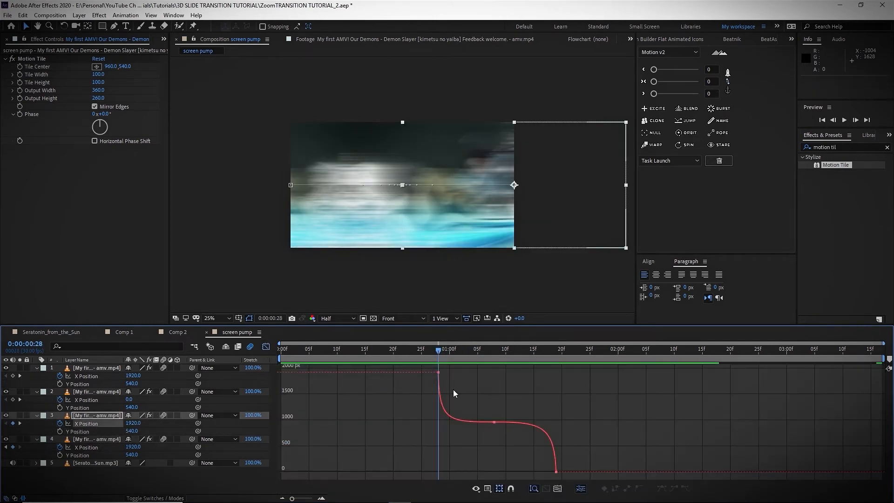
{"action": "key", "text": "shift+F3"}
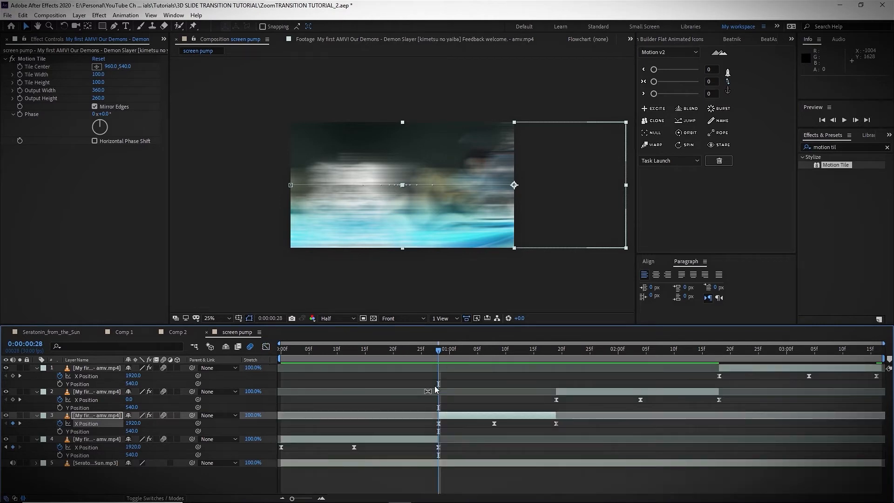
{"action": "left_click", "coordinate": [303, 381]}
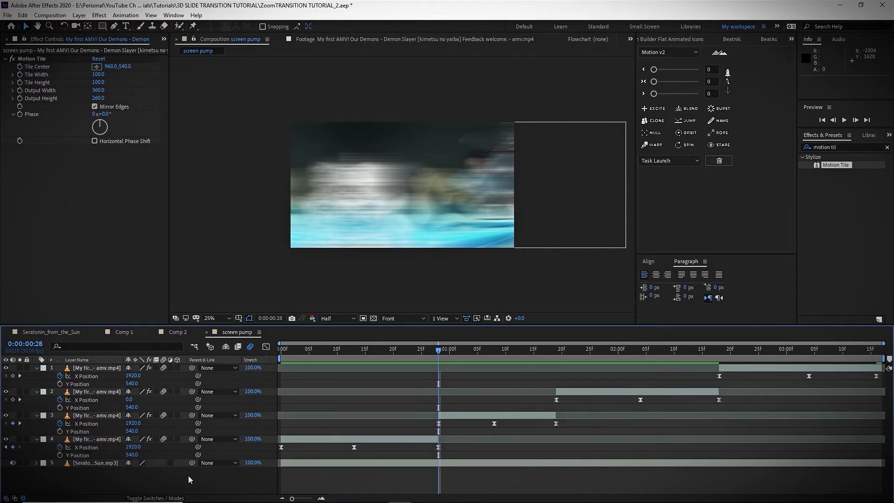
Fit the composition to the viewer, preview the position-based pump, and check layer 4's last X Position keyframe at 0:00:00:28.
{"action": "key", "text": "shift+slash"}
{"action": "key", "text": "space"}
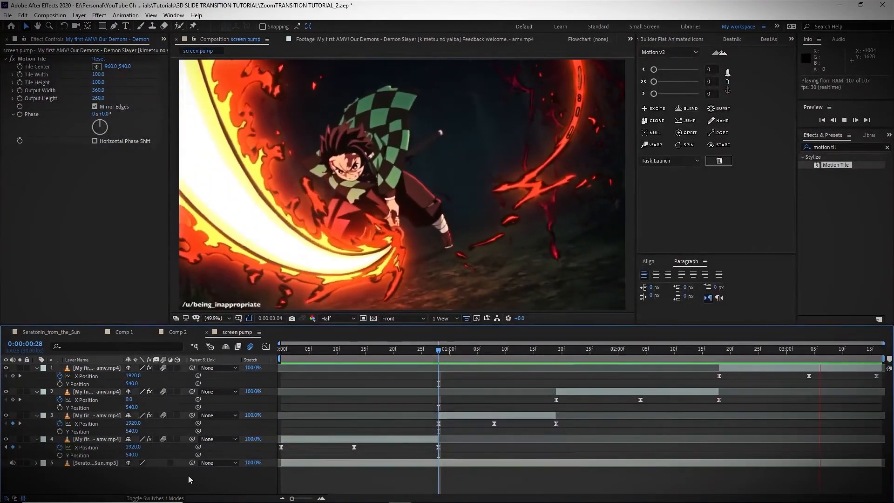
{"action": "key", "text": "space"}
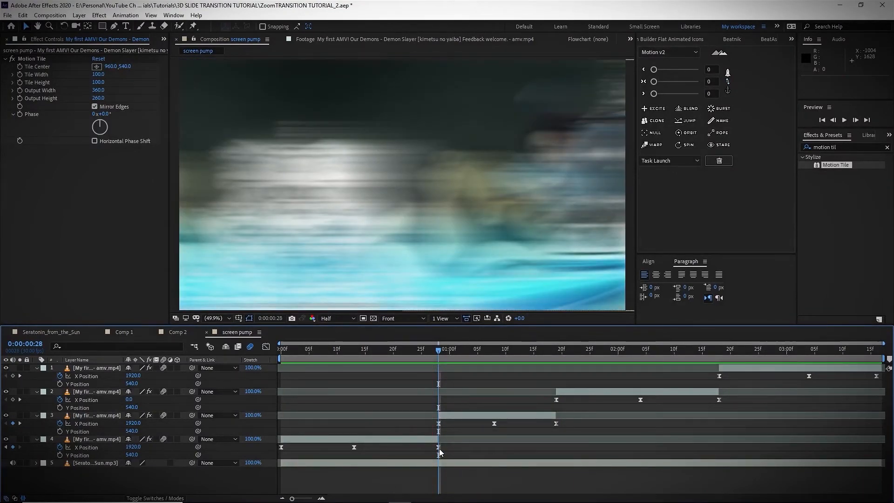
{"action": "left_click_drag", "start_coordinate": [439, 449], "coordinate": [437, 449]}
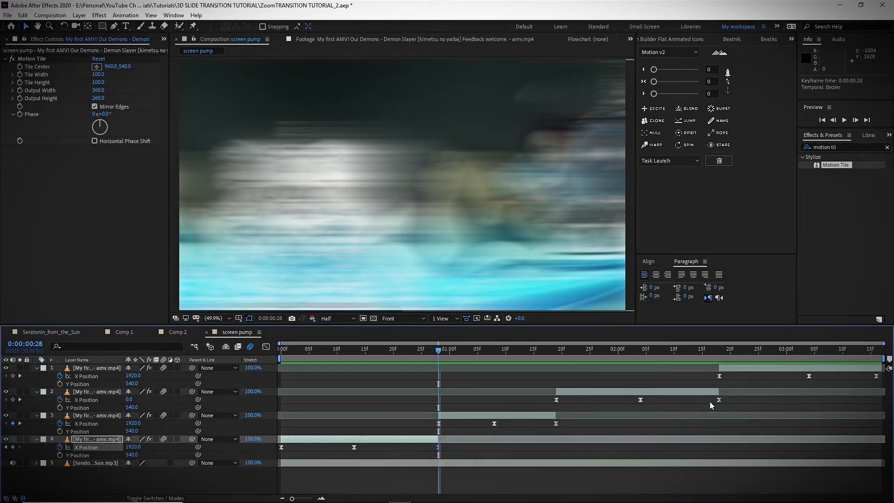
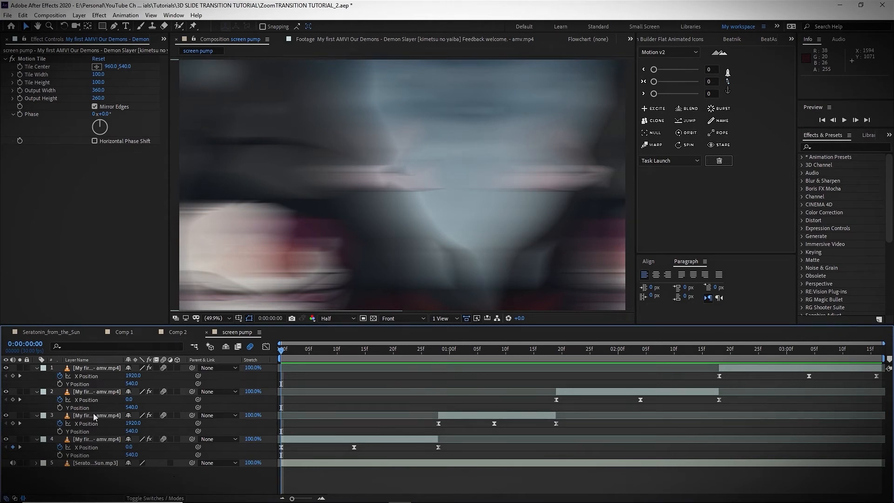
Add a Scale keyframe to layer 4 at 0:00:00:00 and show all of the layer's animated properties.
{"action": "left_click", "coordinate": [89, 438]}
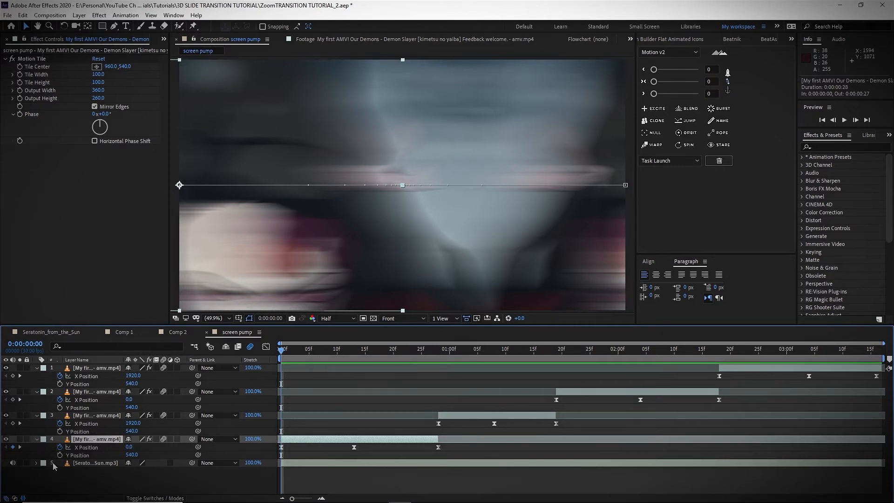
{"action": "key", "text": "s"}
{"action": "left_click", "coordinate": [60, 448]}
{"action": "key", "text": "u"}
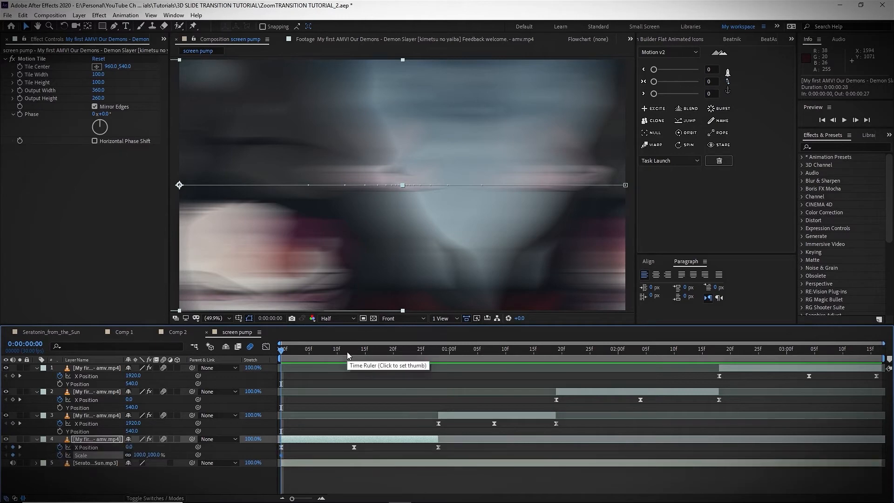
Keyframe layer 4's Scale at its current value at 0:00:00:13 and 0:00:00:28, and return to 0:00:00:00.
{"action": "left_click", "coordinate": [353, 355]}
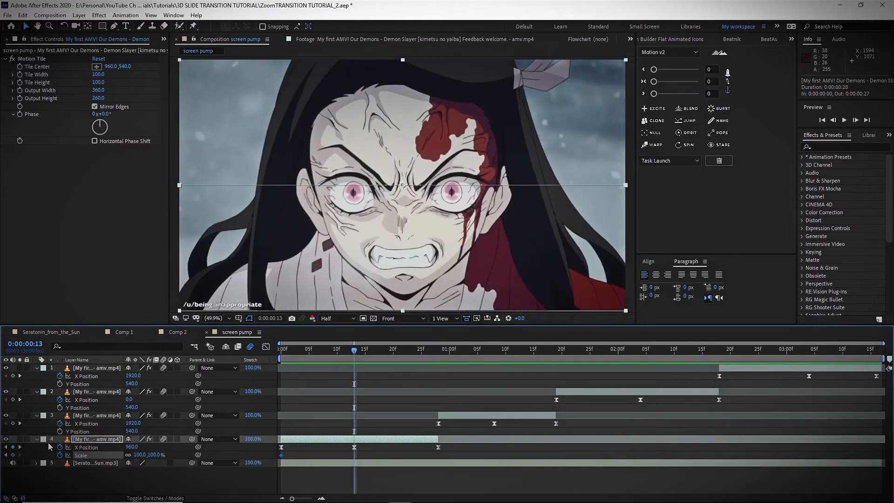
{"action": "left_click", "coordinate": [13, 455]}
{"action": "left_click_drag", "start_coordinate": [411, 357], "coordinate": [438, 351]}
{"action": "left_click", "coordinate": [14, 455]}
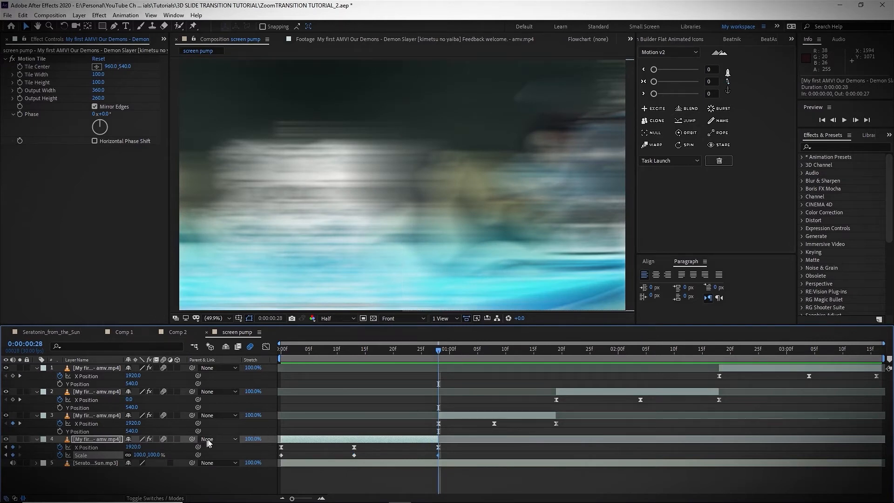
{"action": "left_click", "coordinate": [356, 353]}
{"action": "key", "text": "Home"}
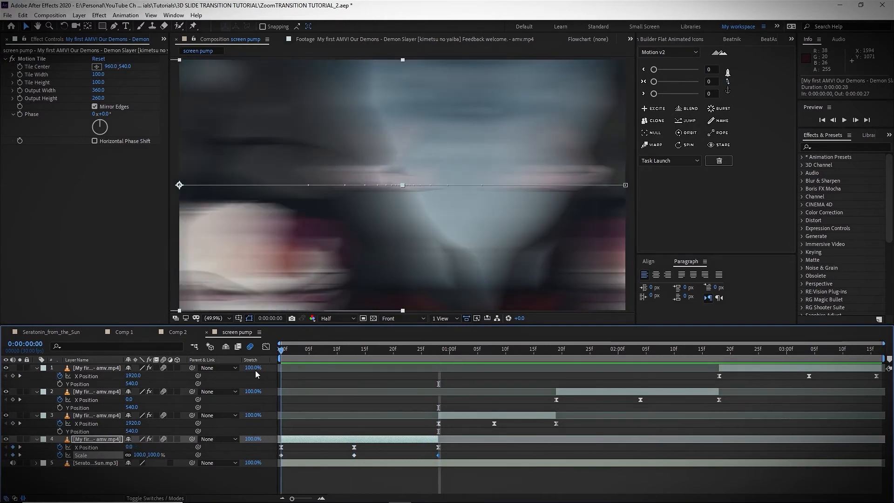
Set layer 4's Scale to 200% at 0:00:00:00 and at 0:00:00:28.
{"action": "left_click_drag", "start_coordinate": [149, 455], "coordinate": [209, 455]}
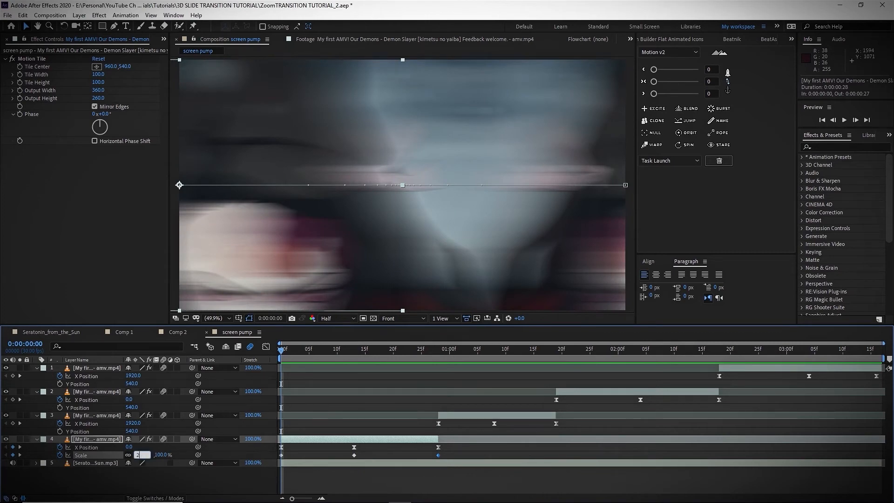
{"action": "right_click", "coordinate": [209, 452]}
{"action": "key", "text": "Escape"}
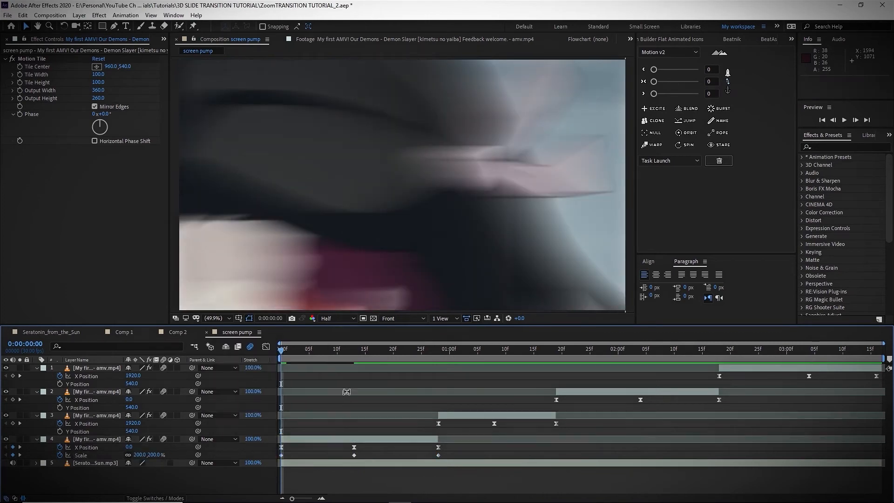
{"action": "left_click", "coordinate": [354, 354]}
{"action": "left_click_drag", "start_coordinate": [356, 354], "coordinate": [438, 356]}
{"action": "left_click", "coordinate": [154, 455]}
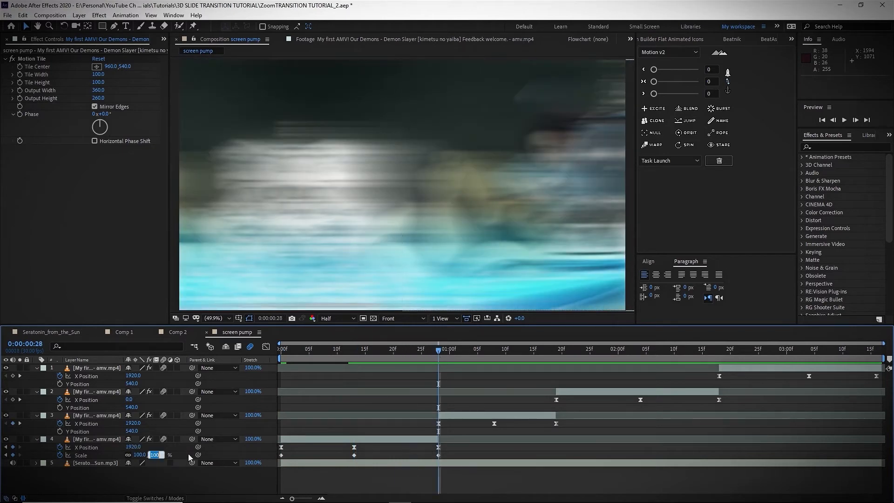
{"action": "type", "text": "20"}
{"action": "key", "text": "Return"}
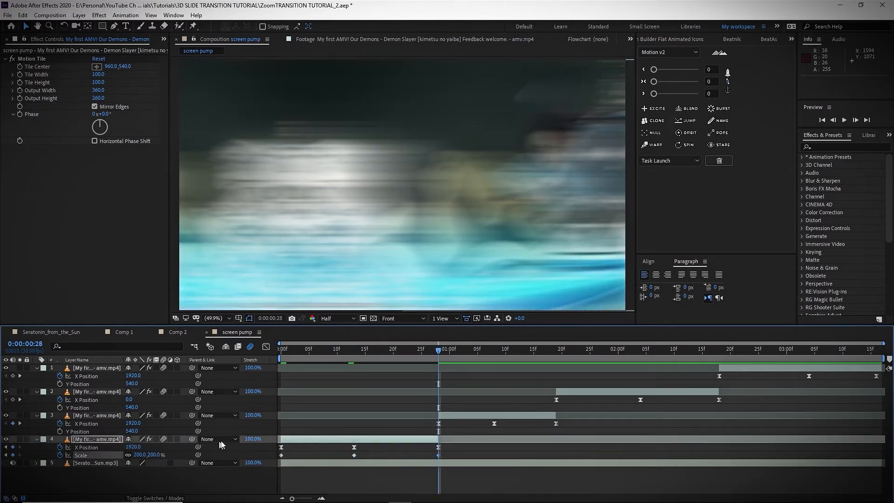
Apply Easy Ease to layer 4's three Scale keyframes and display their value graph.
{"action": "left_click", "coordinate": [355, 350]}
{"action": "left_click_drag", "start_coordinate": [356, 350], "coordinate": [435, 355]}
{"action": "left_click_drag", "start_coordinate": [445, 453], "coordinate": [266, 463]}
{"action": "key", "text": "F9"}
{"action": "key", "text": "shift+F3"}
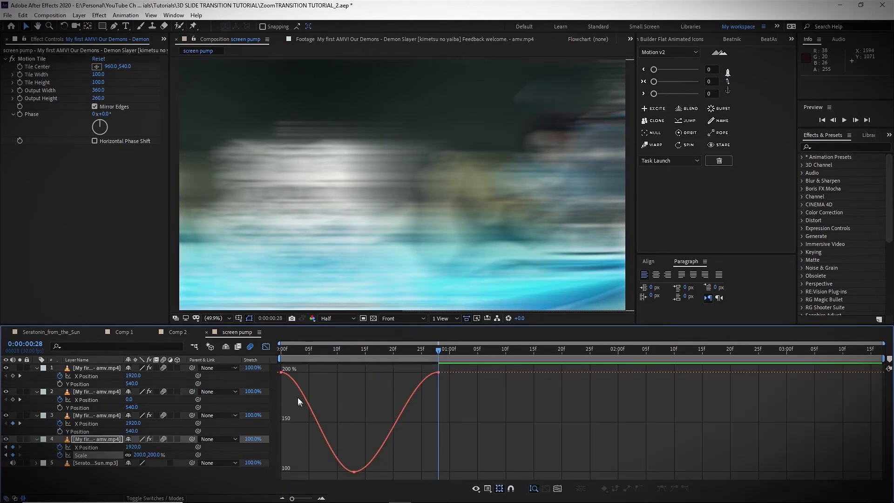
Shape layer 4's Scale curve to be steep at both ends and flat around the middle keyframe, and close the graph.
{"action": "left_click_drag", "start_coordinate": [305, 374], "coordinate": [284, 449]}
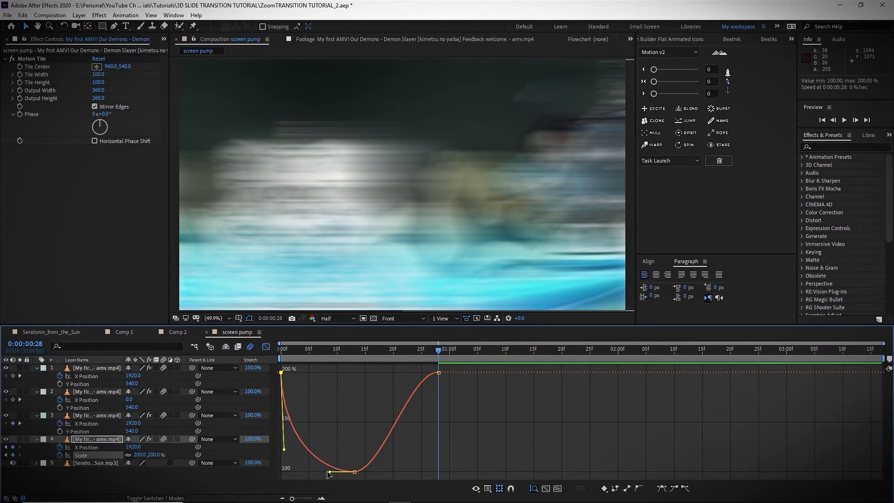
{"action": "left_click", "coordinate": [355, 472]}
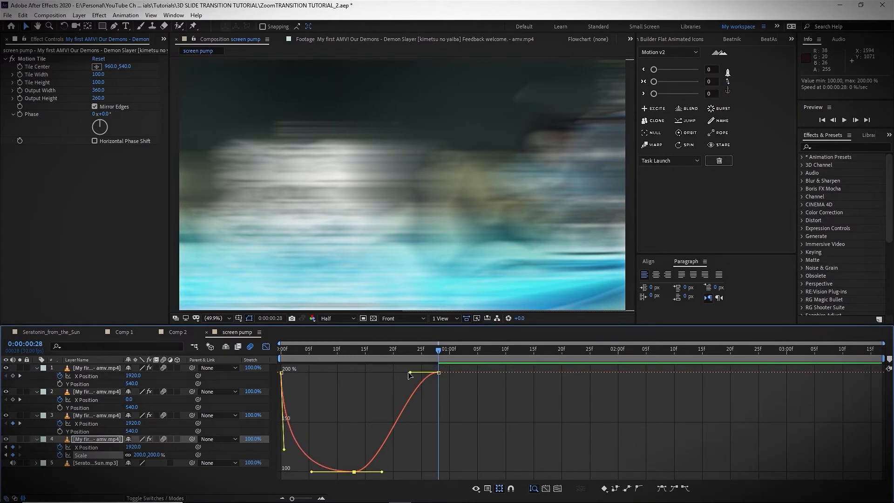
{"action": "left_click_drag", "start_coordinate": [409, 375], "coordinate": [438, 450]}
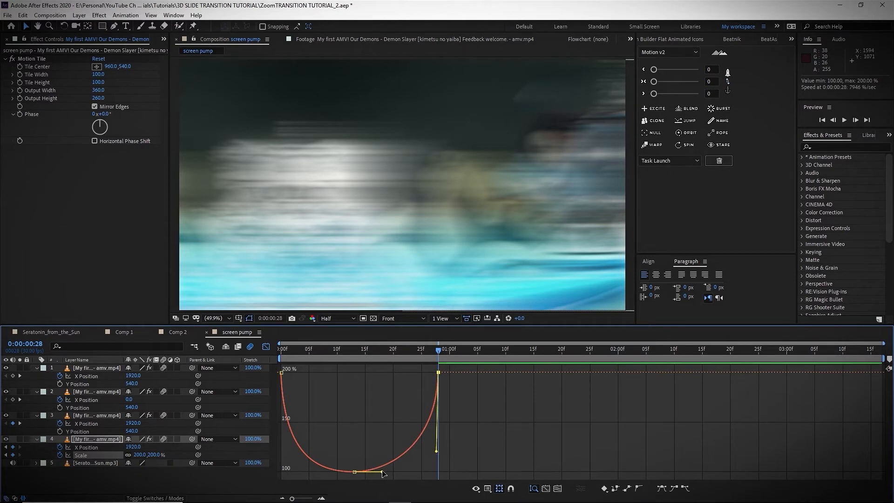
{"action": "left_click_drag", "start_coordinate": [382, 472], "coordinate": [435, 470]}
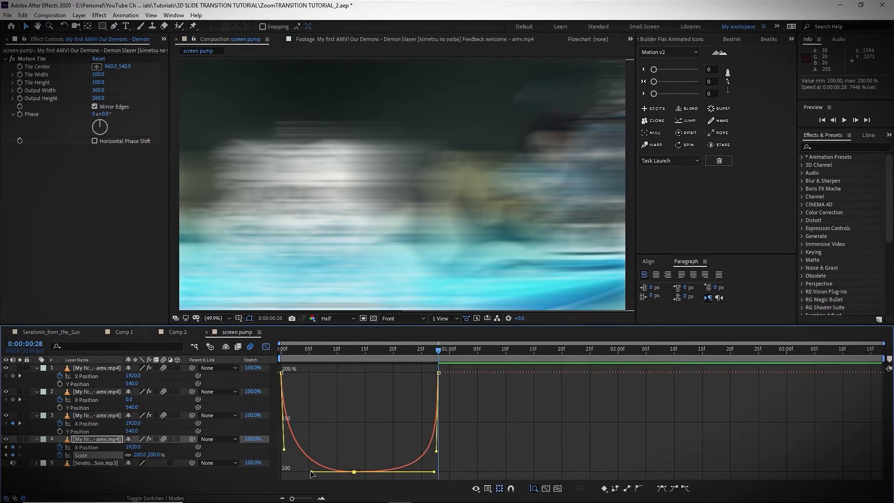
{"action": "left_click_drag", "start_coordinate": [311, 472], "coordinate": [287, 472]}
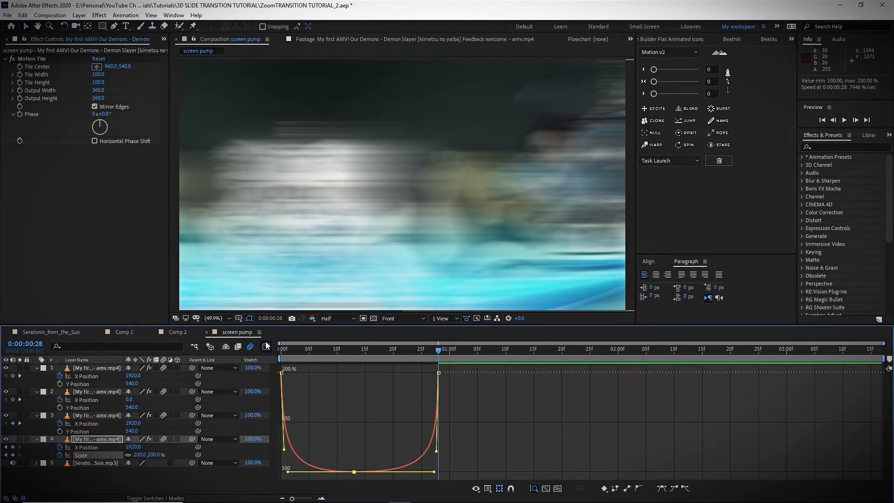
{"action": "left_click", "coordinate": [266, 346]}
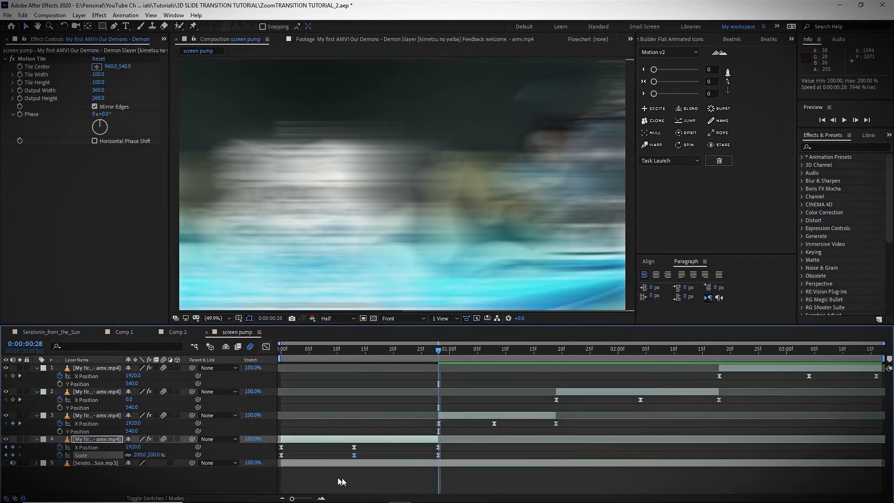
Copy layer 4's Scale keyframes onto layer 3 at 0:00:00:28 and align them with that layer's X Position keyframes.
{"action": "left_click_drag", "start_coordinate": [444, 455], "coordinate": [280, 462]}
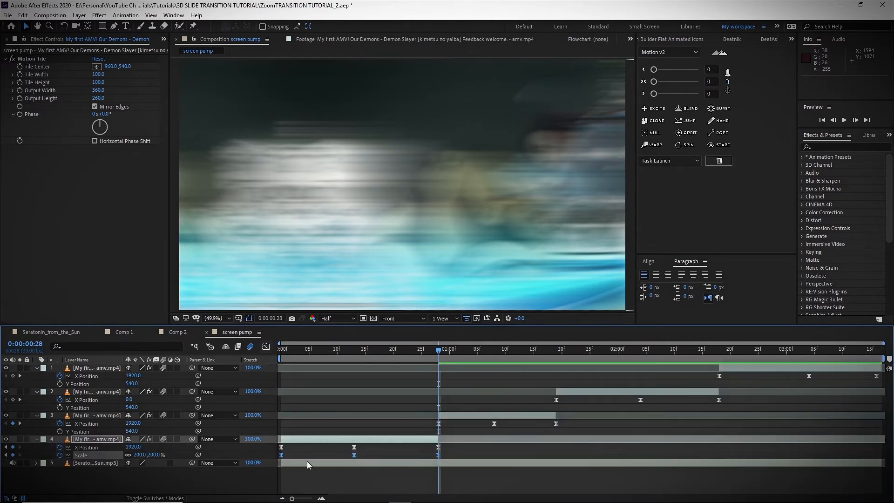
{"action": "left_click", "coordinate": [449, 415]}
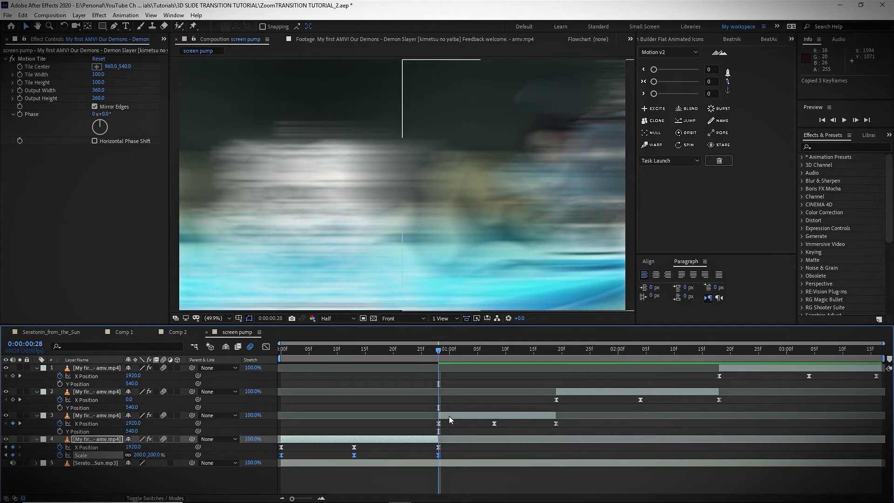
{"action": "key", "text": "ctrl+v"}
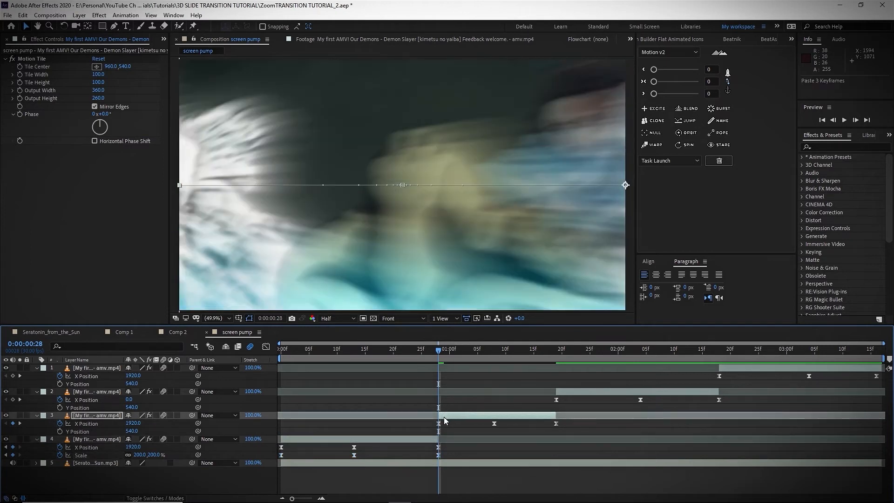
{"action": "key", "text": "u"}
{"action": "key", "text": "u"}
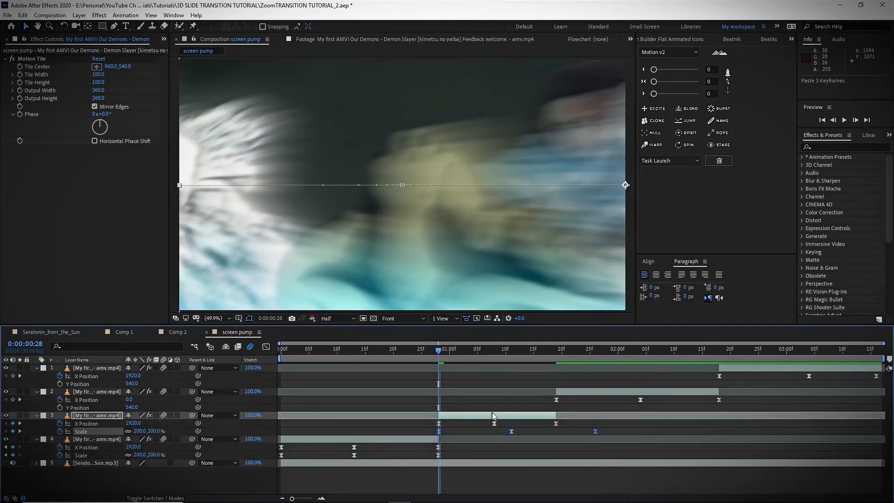
{"action": "left_click_drag", "start_coordinate": [595, 431], "coordinate": [555, 433]}
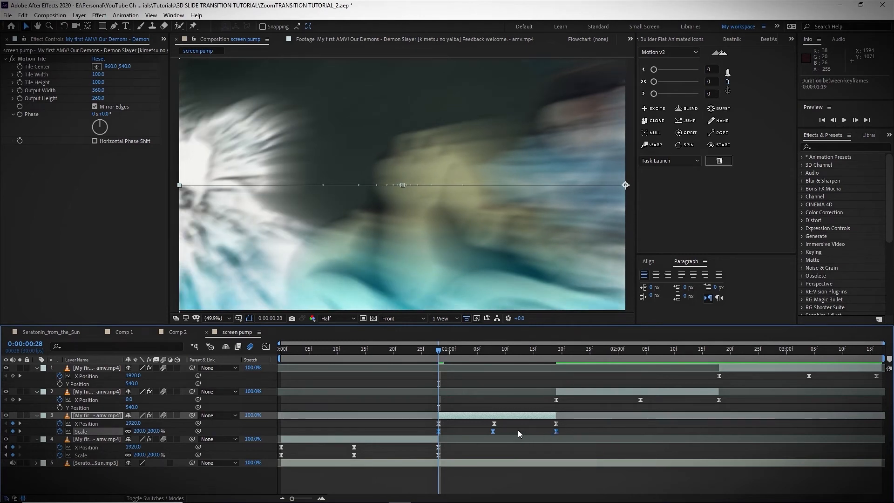
{"action": "left_click", "coordinate": [495, 431]}
Paste the Scale keyframes onto layer 2 at 0:00:01:19 and align them with its X Position keyframes.
{"action": "left_click", "coordinate": [557, 349]}
{"action": "left_click", "coordinate": [566, 391]}
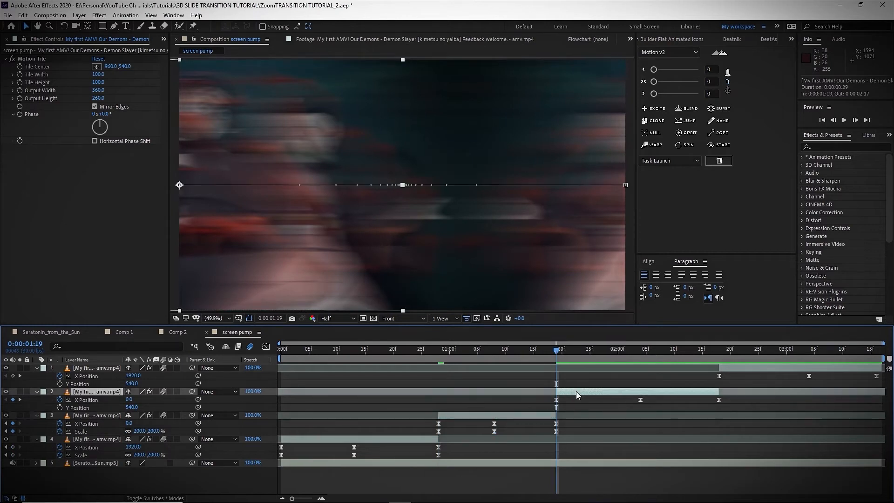
{"action": "key", "text": "ctrl+v"}
{"action": "key", "text": "u"}
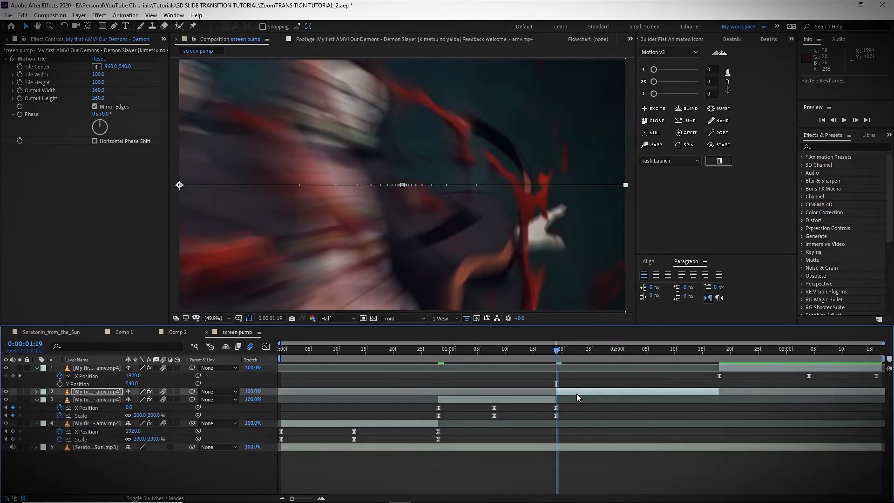
{"action": "key", "text": "u"}
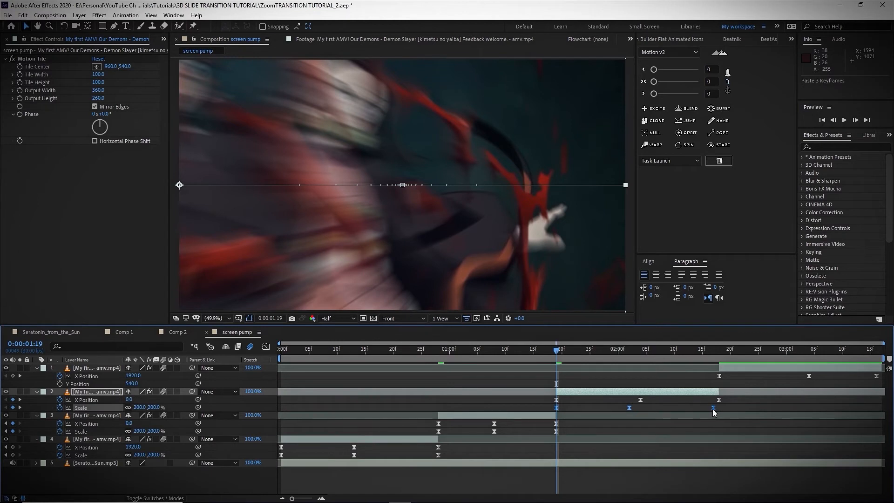
{"action": "left_click_drag", "start_coordinate": [713, 408], "coordinate": [719, 409]}
{"action": "left_click", "coordinate": [632, 410]}
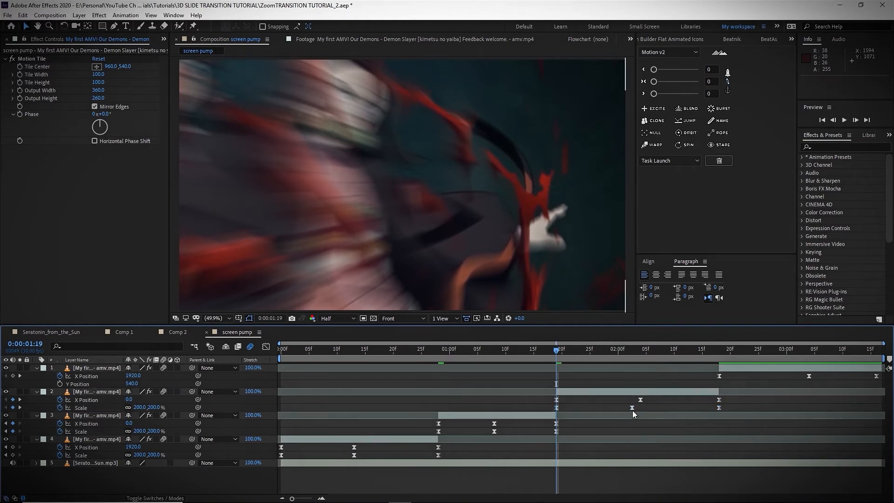
{"action": "left_click_drag", "start_coordinate": [632, 408], "coordinate": [641, 409]}
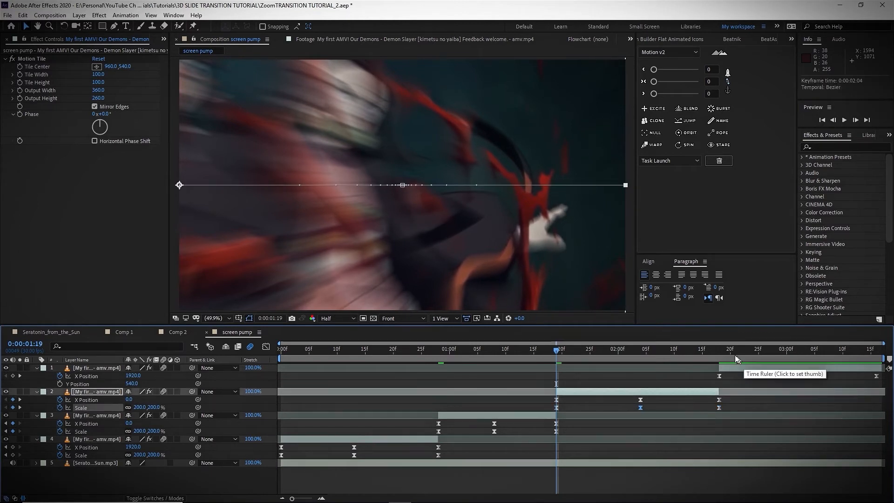
Paste the Scale keyframes onto layer 1 at 0:00:02:18, align them with its X Position keyframes, and preview the composition.
{"action": "left_click", "coordinate": [720, 349]}
{"action": "left_click", "coordinate": [728, 368]}
{"action": "key", "text": "u"}
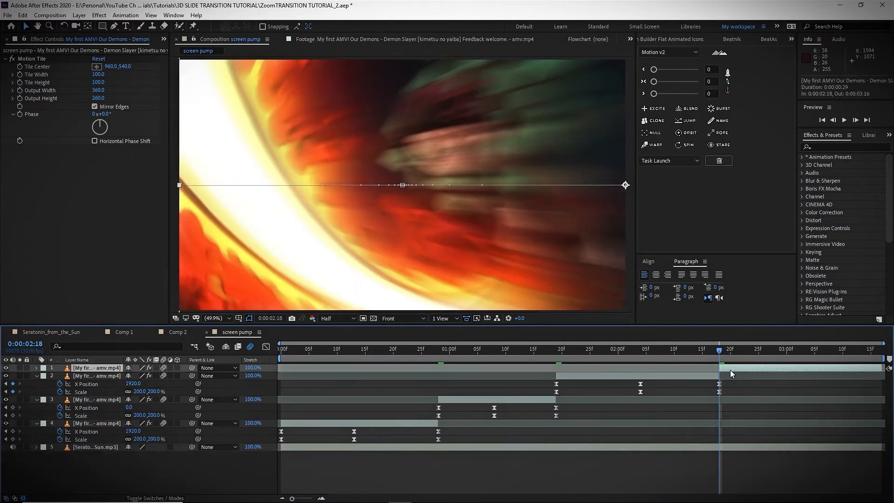
{"action": "key", "text": "u"}
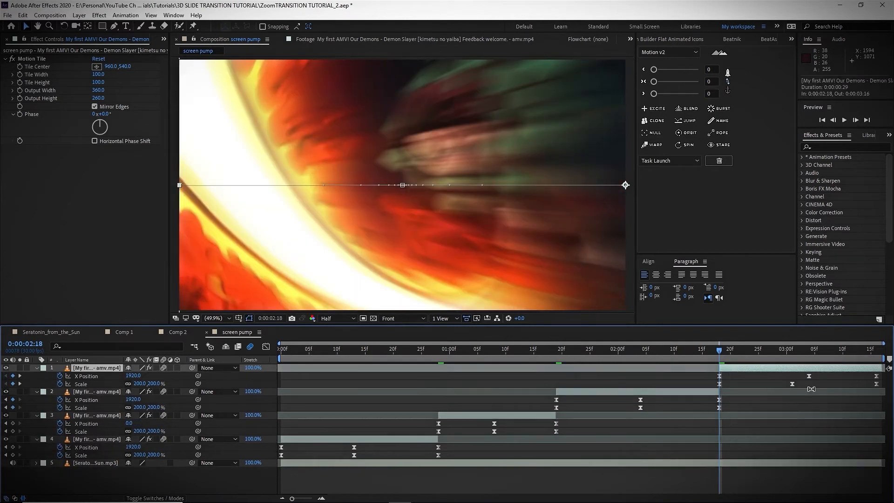
{"action": "mouse_move", "coordinate": [881, 384]}
{"action": "left_mouse_down"}
{"action": "mouse_move", "coordinate": [713, 387]}
{"action": "mouse_move", "coordinate": [884, 393]}
{"action": "left_mouse_up"}
{"action": "left_click", "coordinate": [711, 385]}
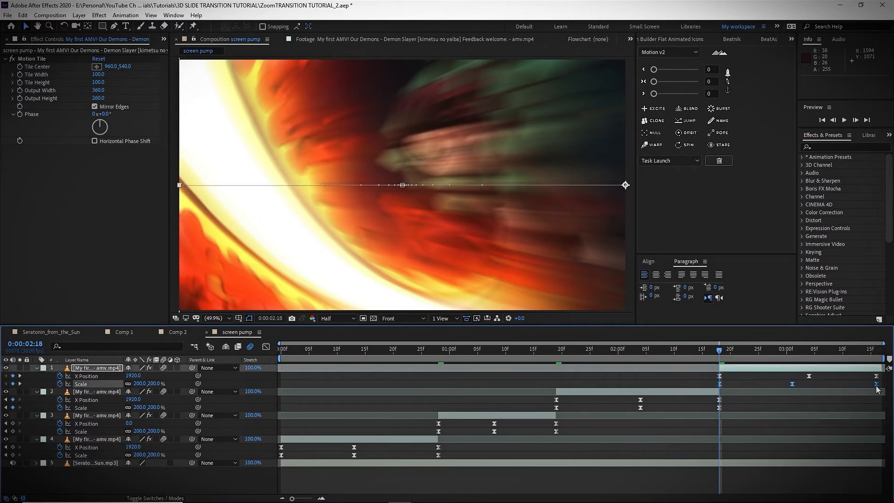
{"action": "left_click", "coordinate": [838, 386]}
{"action": "left_click_drag", "start_coordinate": [792, 385], "coordinate": [809, 384]}
{"action": "left_click", "coordinate": [780, 384]}
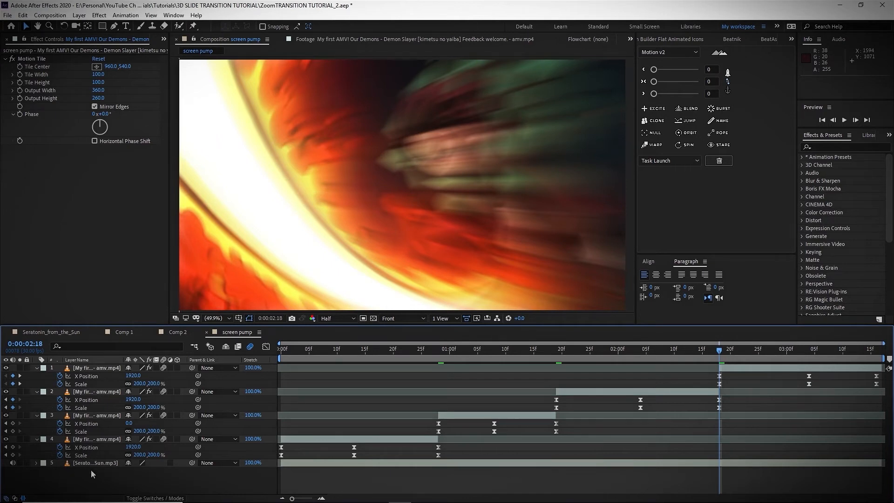
{"action": "key", "text": "space"}
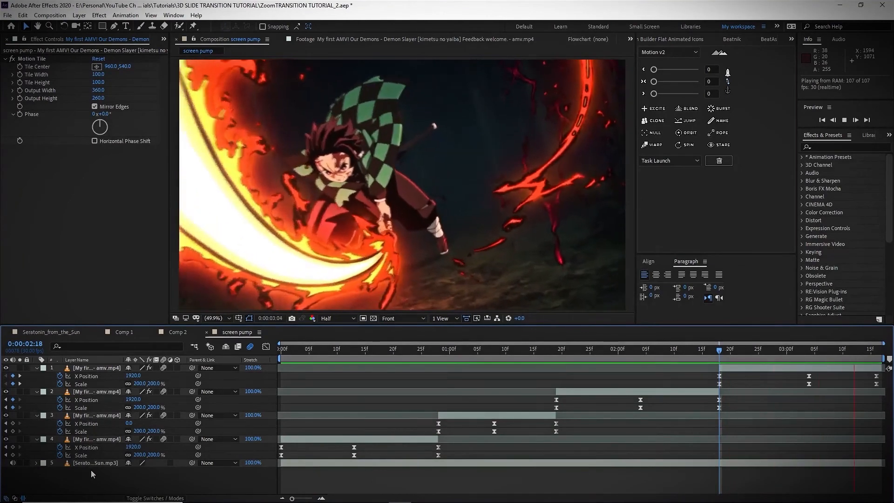
{"action": "key", "text": "space"}
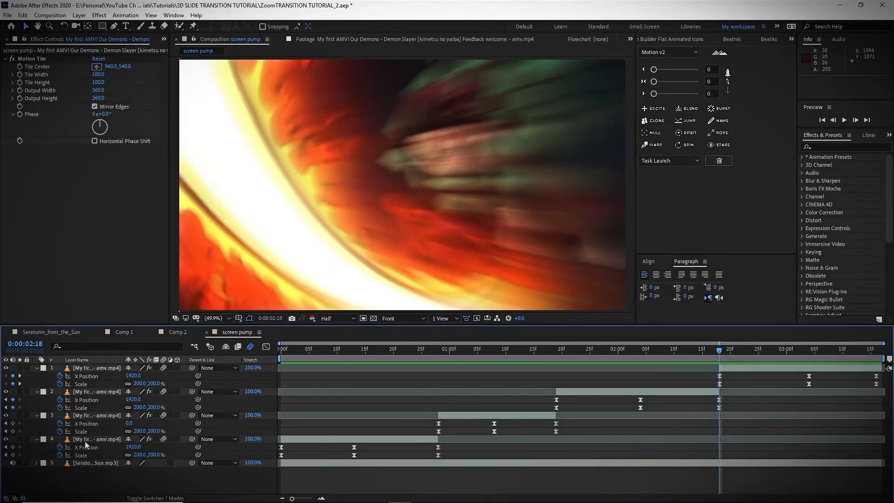
Apply the Video Copilot Twitch effect to layer 4.
{"action": "left_click", "coordinate": [86, 440]}
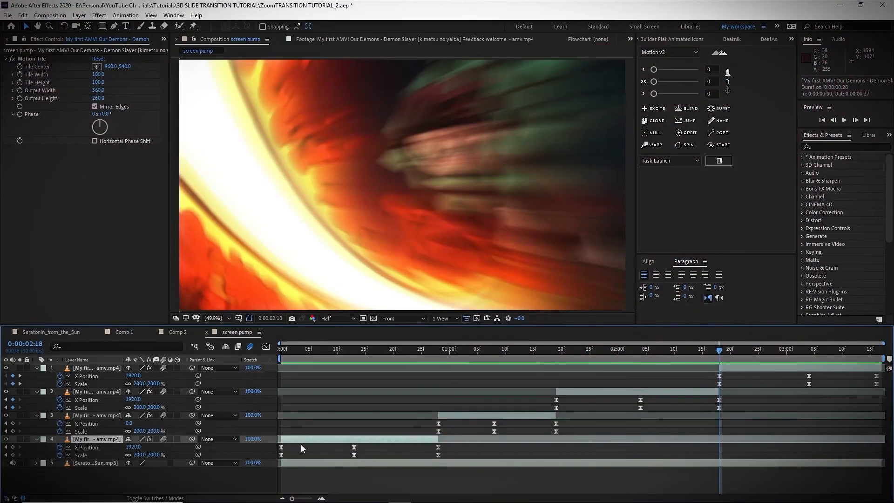
{"action": "left_click", "coordinate": [110, 440]}
{"action": "left_click", "coordinate": [845, 148]}
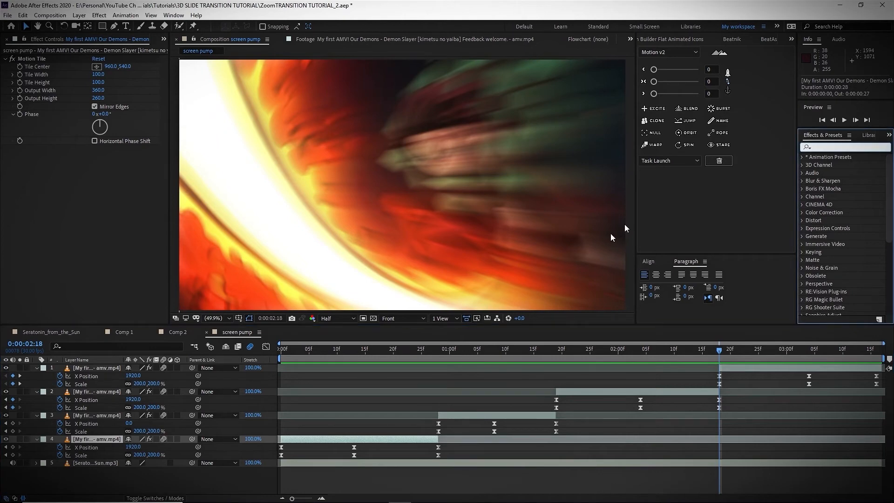
{"action": "left_click", "coordinate": [93, 439]}
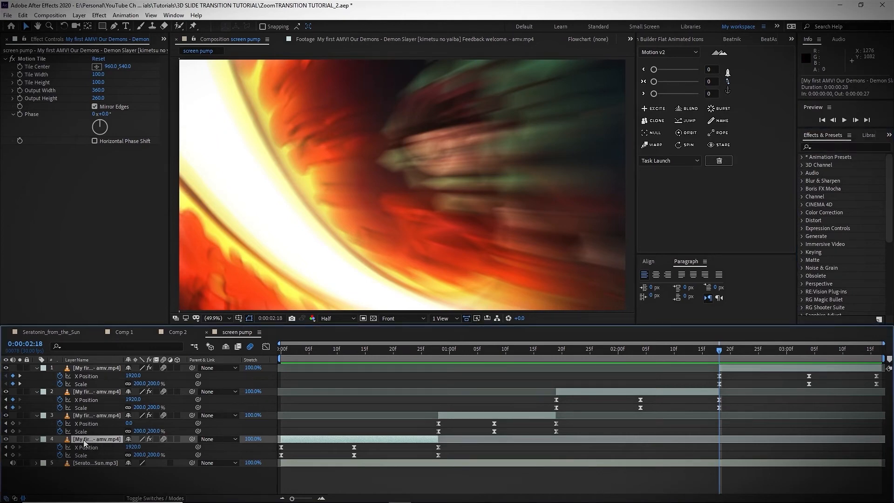
{"action": "left_click", "coordinate": [100, 16]}
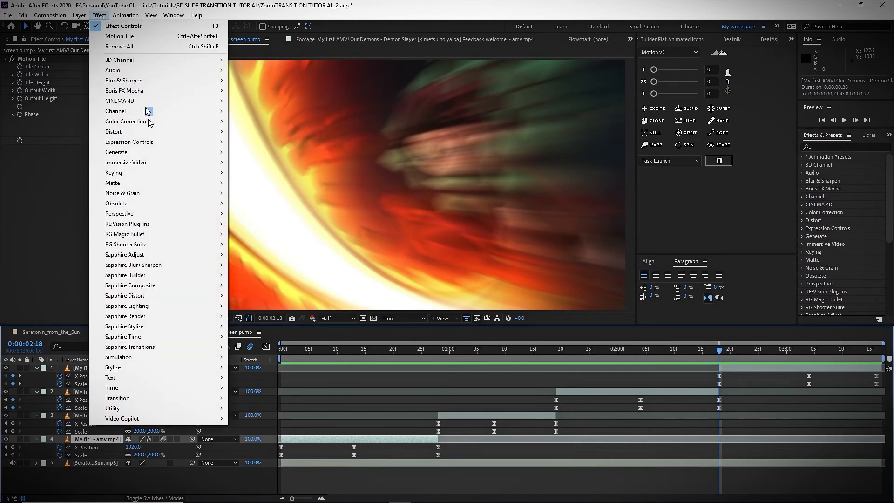
{"action": "mouse_move", "coordinate": [146, 420]}
{"action": "left_click", "coordinate": [253, 421]}
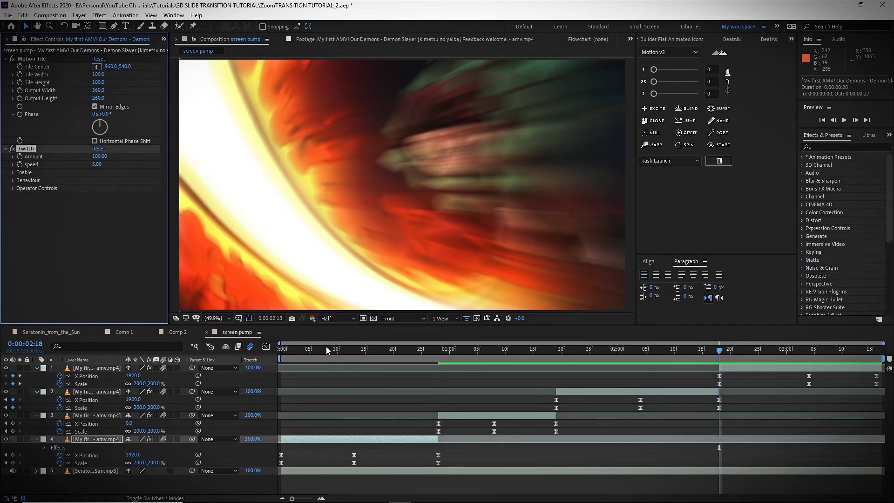
Show the waveform of the audio in layer 5 and move the current time to 0:00:00:27, next to the beat.
{"action": "left_click_drag", "start_coordinate": [326, 347], "coordinate": [389, 351]}
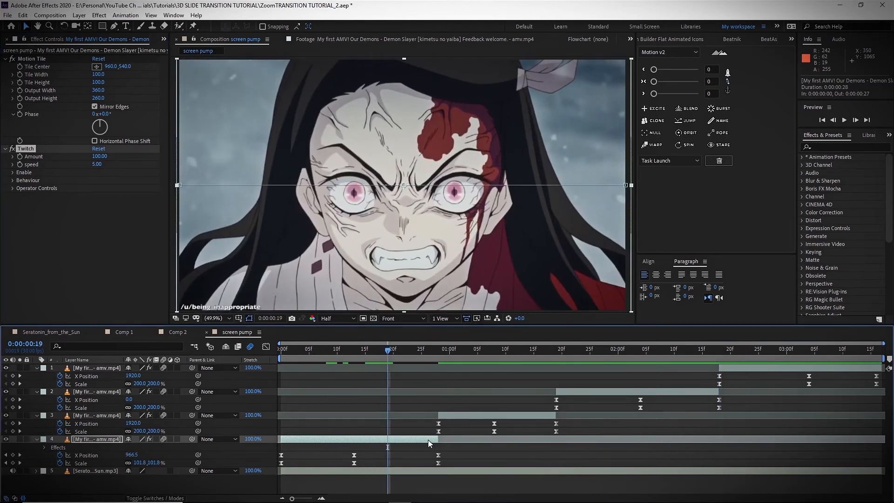
{"action": "left_click", "coordinate": [399, 471]}
{"action": "key", "text": "l"}
{"action": "key", "text": "l"}
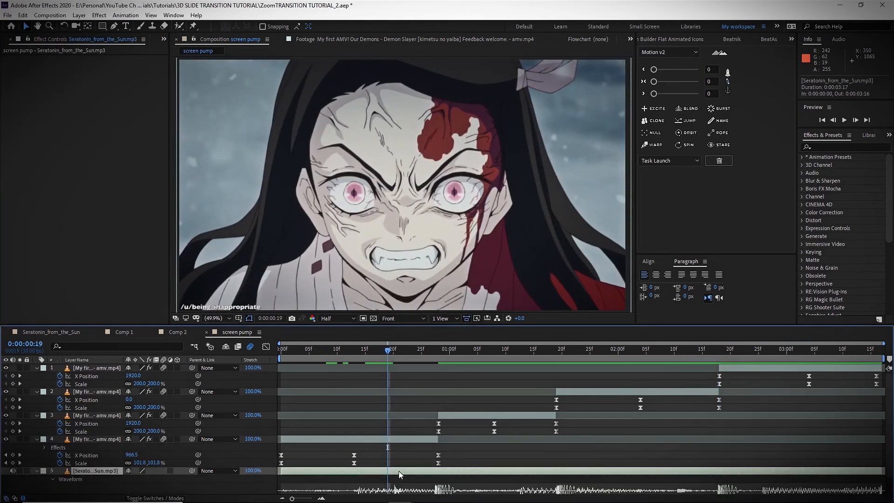
{"action": "left_click_drag", "start_coordinate": [423, 357], "coordinate": [432, 356]}
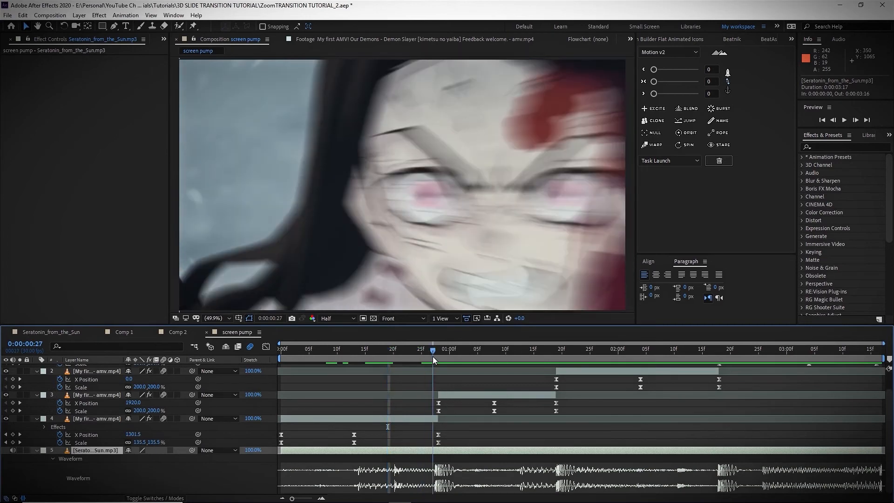
Return to the start of the composition and set the Twitch speed on layer 4 to 25.
{"action": "left_click", "coordinate": [449, 395]}
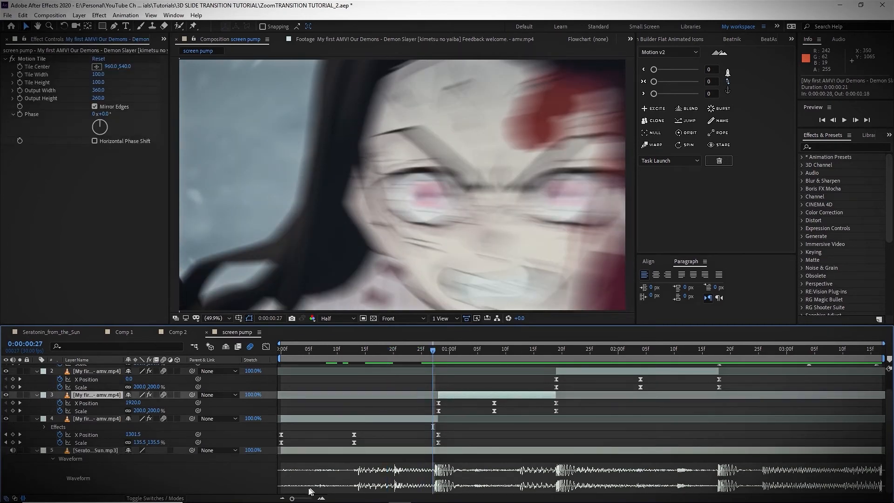
{"action": "left_click_drag", "start_coordinate": [293, 355], "coordinate": [280, 355]}
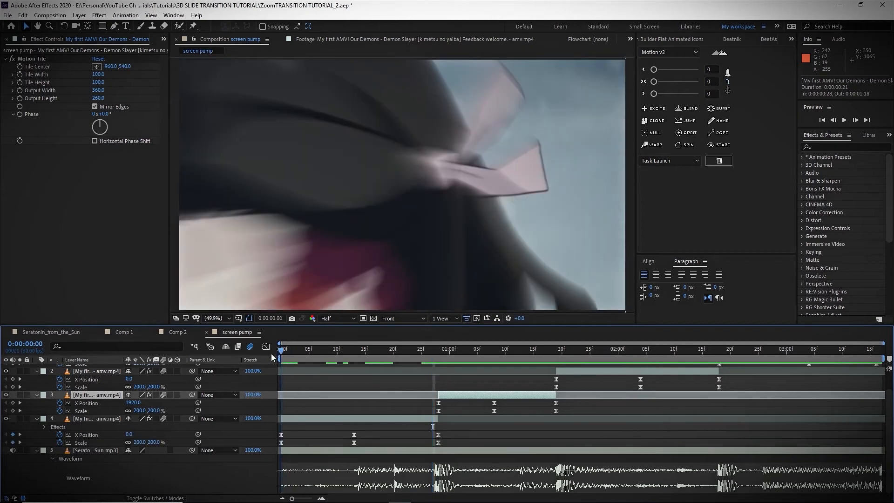
{"action": "left_click", "coordinate": [88, 419]}
{"action": "left_click", "coordinate": [25, 149]}
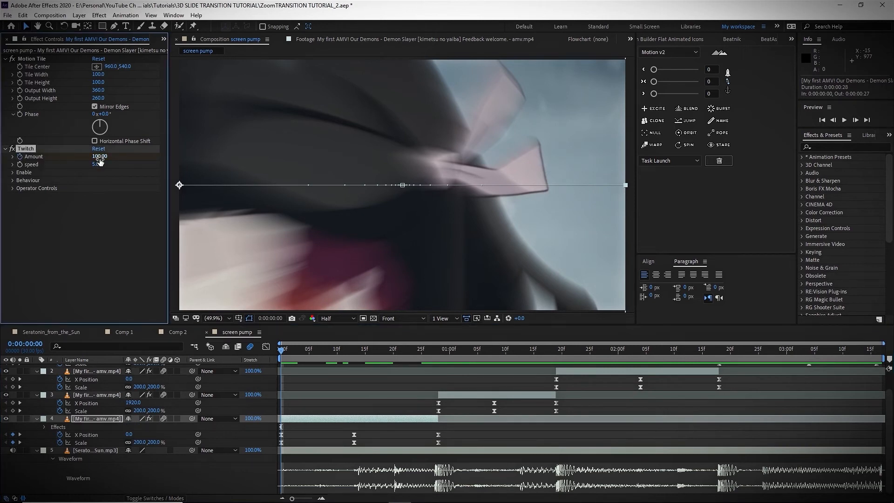
{"action": "left_click", "coordinate": [98, 165]}
{"action": "type", "text": "25"}
{"action": "left_click", "coordinate": [104, 232]}
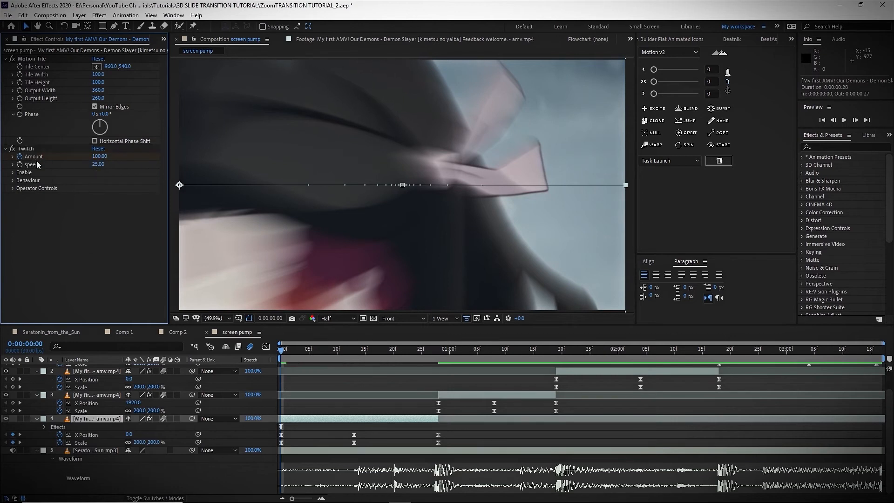
Enable the Slide operator in layer 4's Twitch effect and set its Slide Direction to 90°.
{"action": "left_click", "coordinate": [13, 173]}
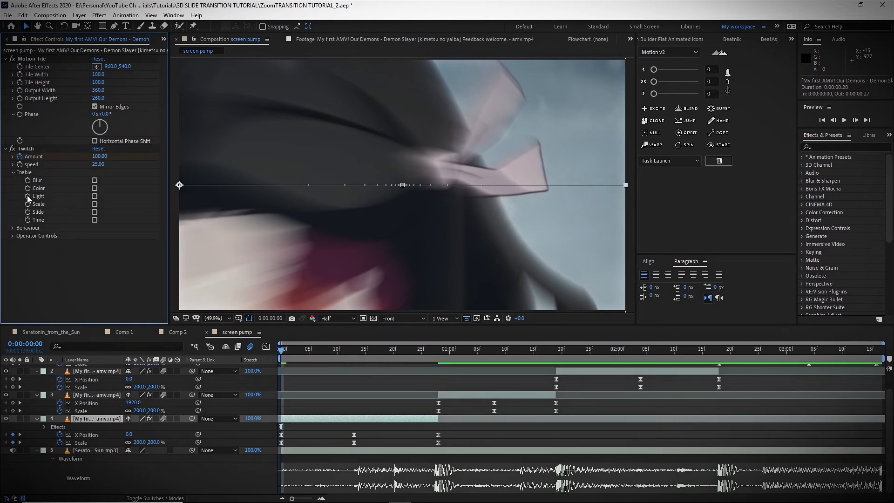
{"action": "left_click", "coordinate": [95, 212]}
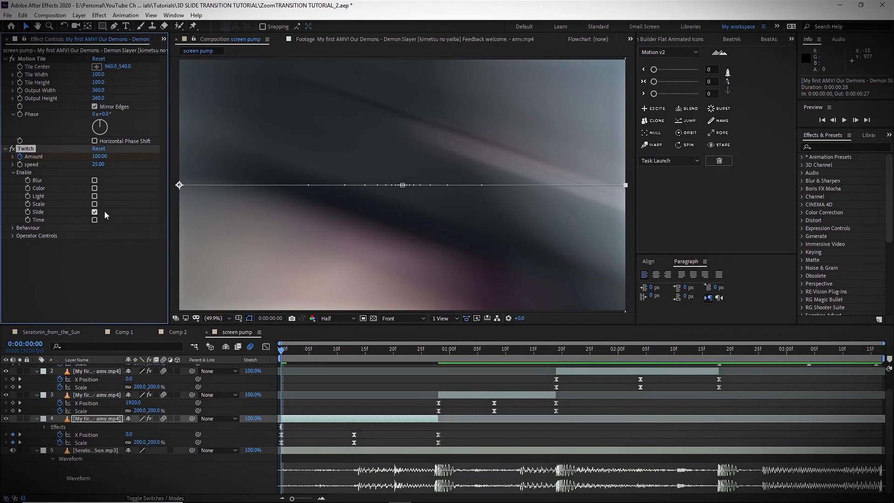
{"action": "left_click", "coordinate": [13, 236]}
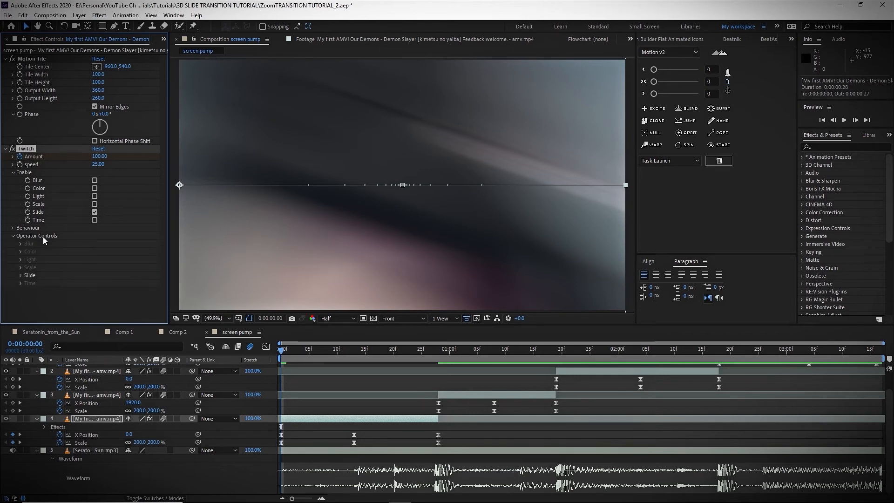
{"action": "left_click", "coordinate": [21, 276]}
{"action": "scroll", "coordinate": [56, 278], "scroll_direction": "down", "scroll_amount": 2}
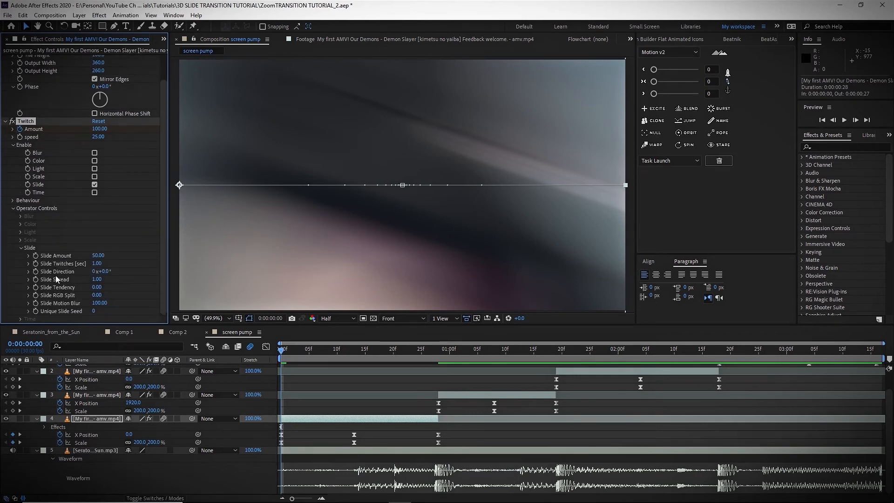
{"action": "left_click", "coordinate": [106, 272]}
{"action": "type", "text": "90"}
{"action": "key", "text": "Return"}
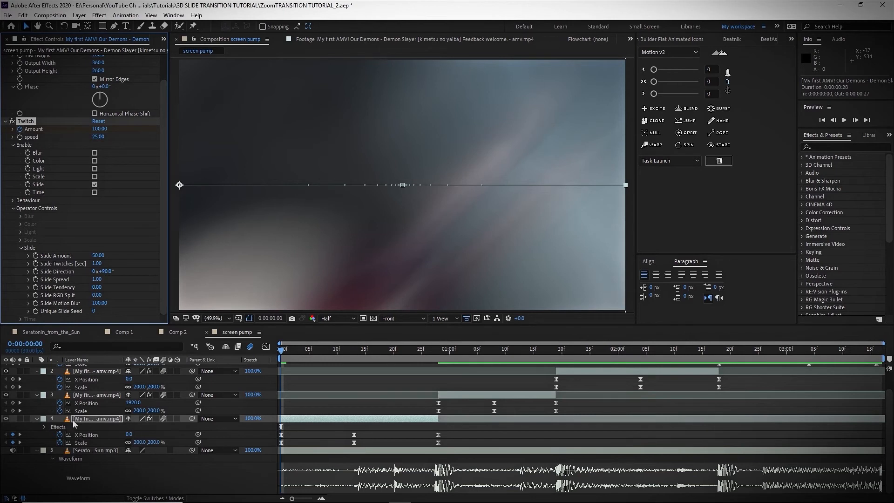
Add a Twitch Amount keyframe of 0 on layer 4 at 0:00:00:06.
{"action": "left_click", "coordinate": [113, 420]}
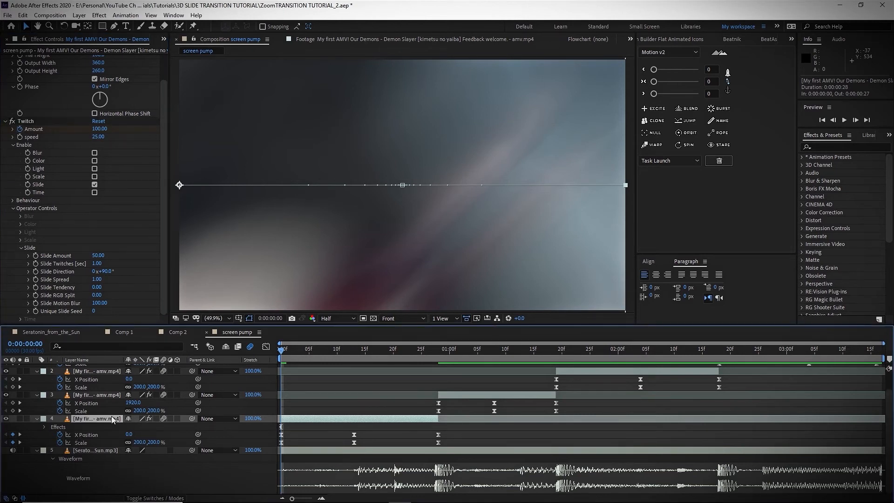
{"action": "key", "text": "u"}
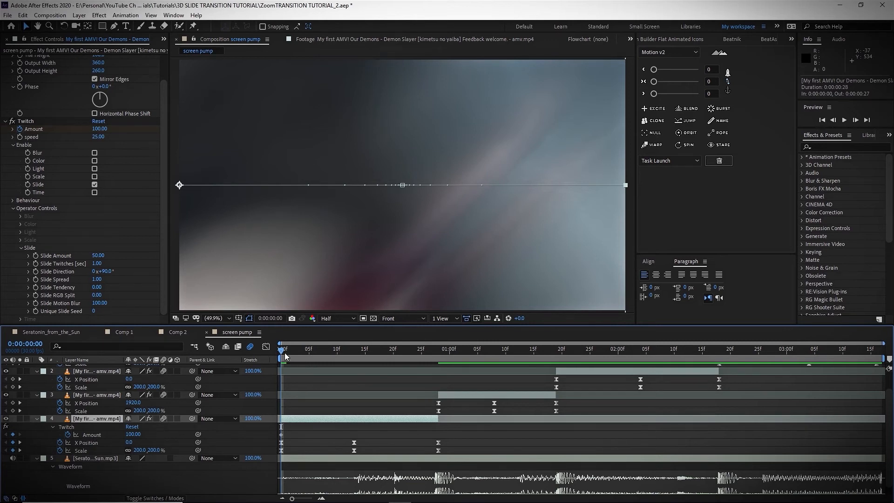
{"action": "left_click_drag", "start_coordinate": [282, 355], "coordinate": [316, 356]}
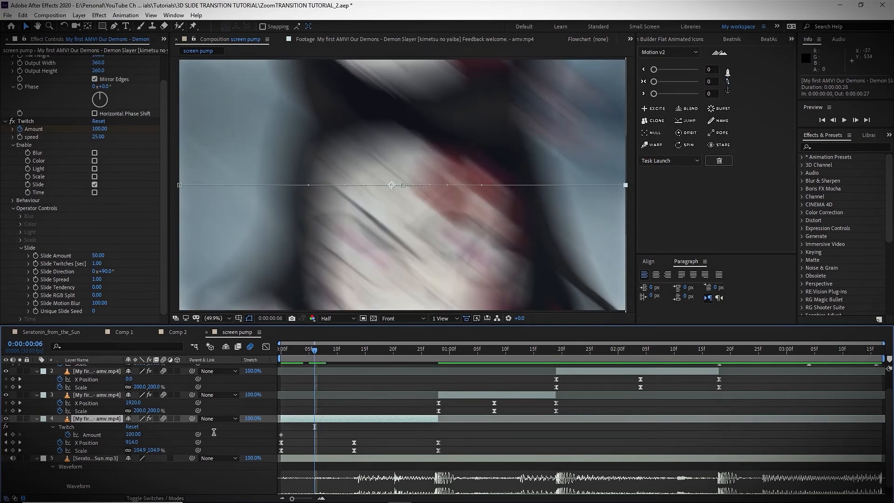
{"action": "left_click", "coordinate": [214, 434]}
{"action": "type", "text": "0"}
{"action": "key", "text": "Return"}
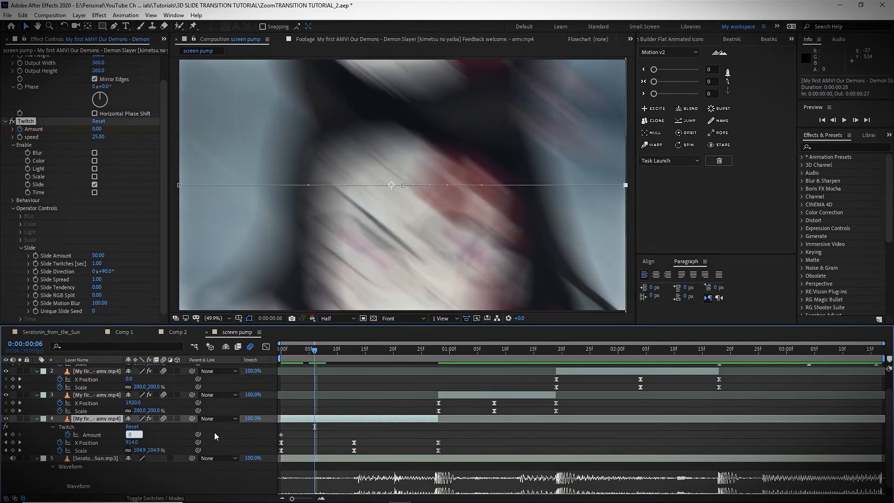
Shape layer 4's eased Twitch Amount curve into a steep initial drop that flattens toward the last keyframe, and preview the motion.
{"action": "left_click_drag", "start_coordinate": [324, 431], "coordinate": [272, 437]}
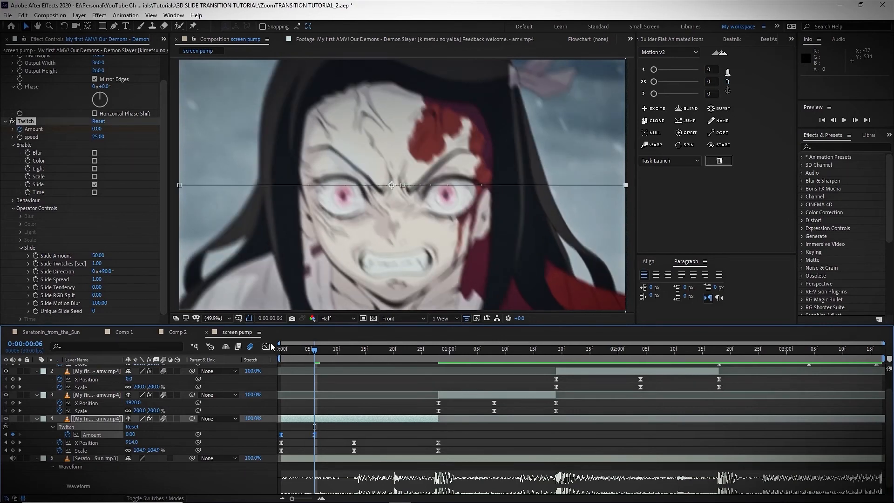
{"action": "left_click", "coordinate": [266, 347]}
{"action": "key", "text": "equal"}
{"action": "key", "text": "equal"}
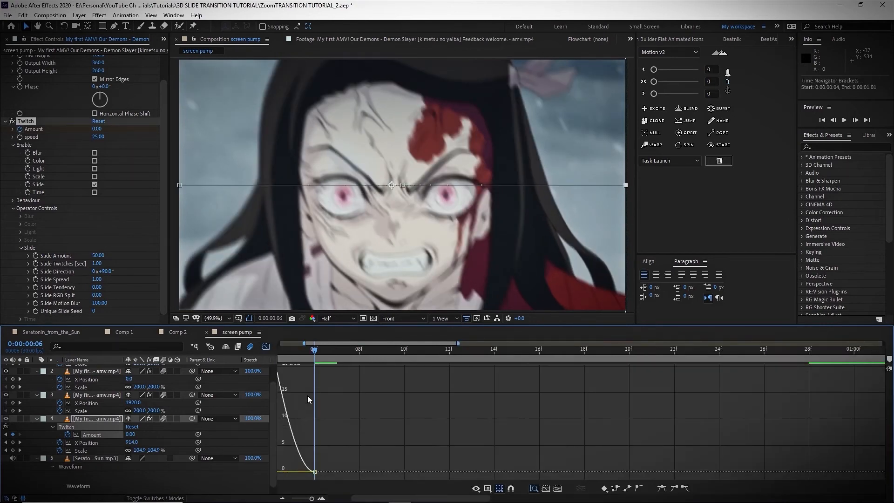
{"action": "left_click_drag", "start_coordinate": [364, 430], "coordinate": [453, 431]}
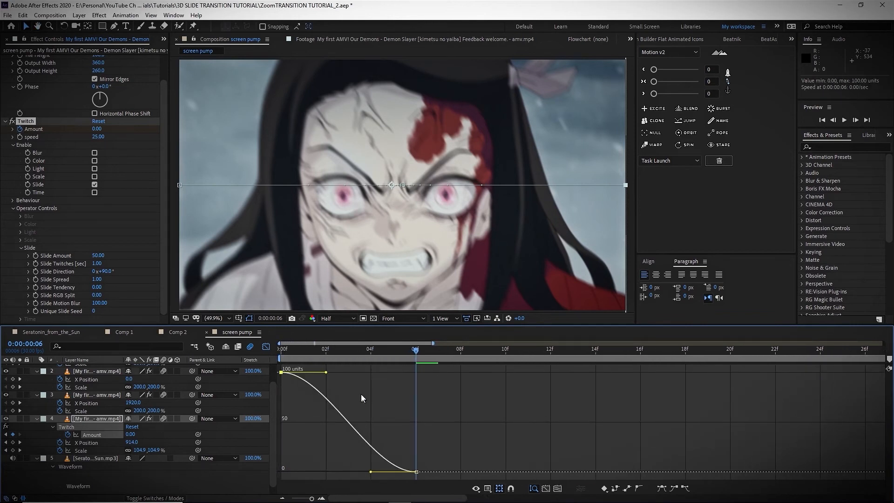
{"action": "left_click_drag", "start_coordinate": [326, 372], "coordinate": [287, 445]}
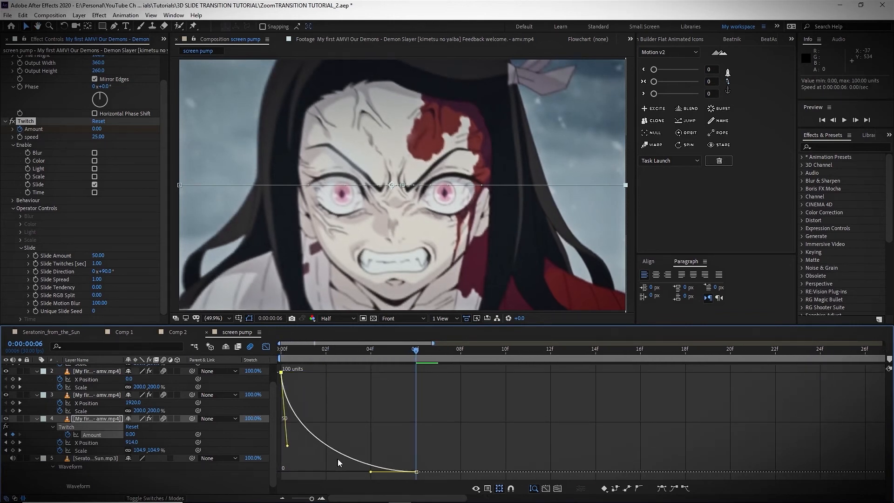
{"action": "left_click_drag", "start_coordinate": [371, 471], "coordinate": [288, 450]}
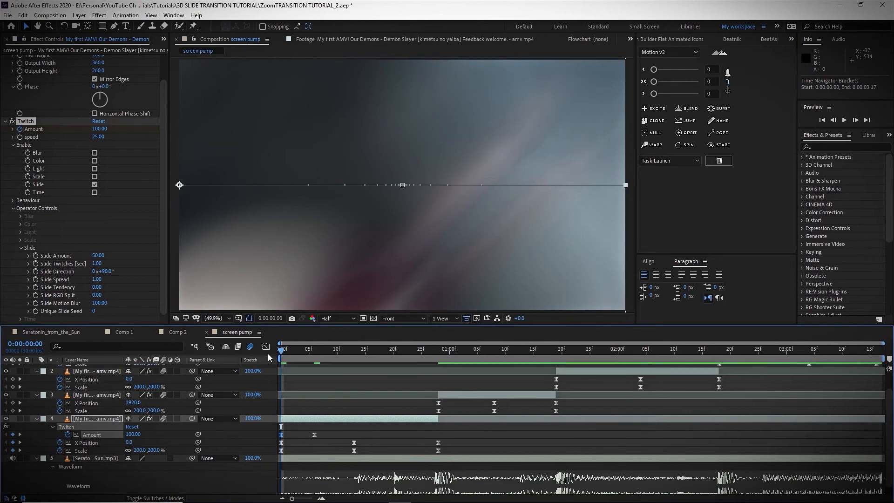
{"action": "key", "text": "space"}
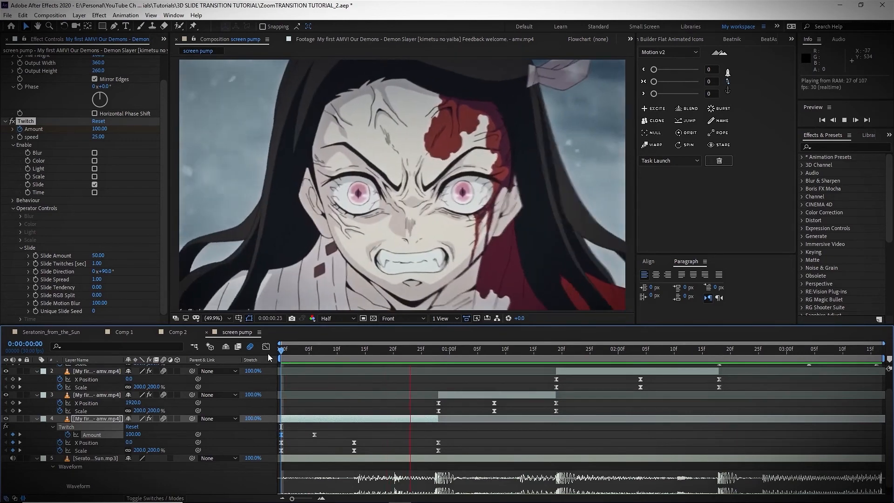
{"action": "key", "text": "space"}
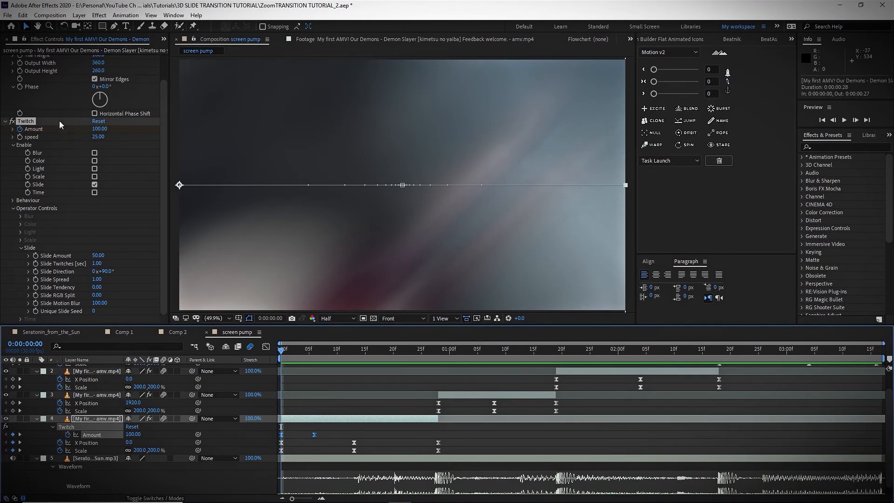
Paste layer 4's Twitch effect onto layer 3 at 0:00:00:28 and move its second Amount keyframe to 0:00:01:03.
{"action": "left_click", "coordinate": [439, 355]}
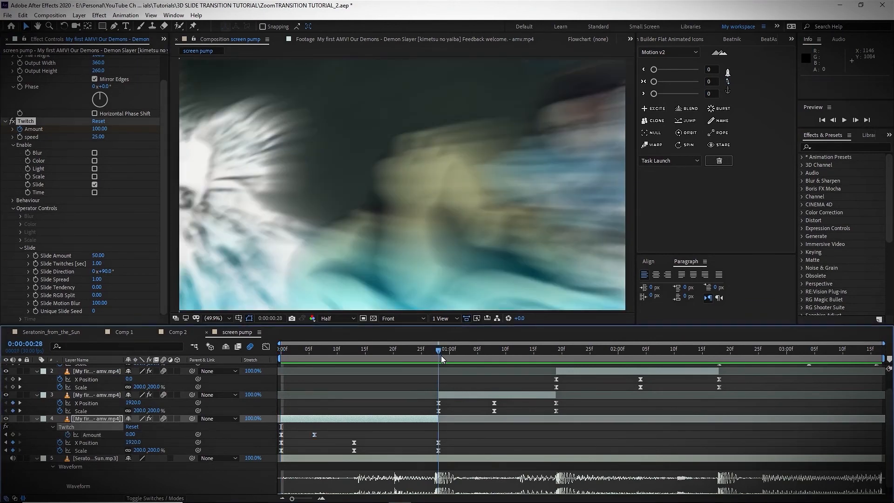
{"action": "left_click", "coordinate": [447, 396]}
{"action": "key", "text": "ctrl+v"}
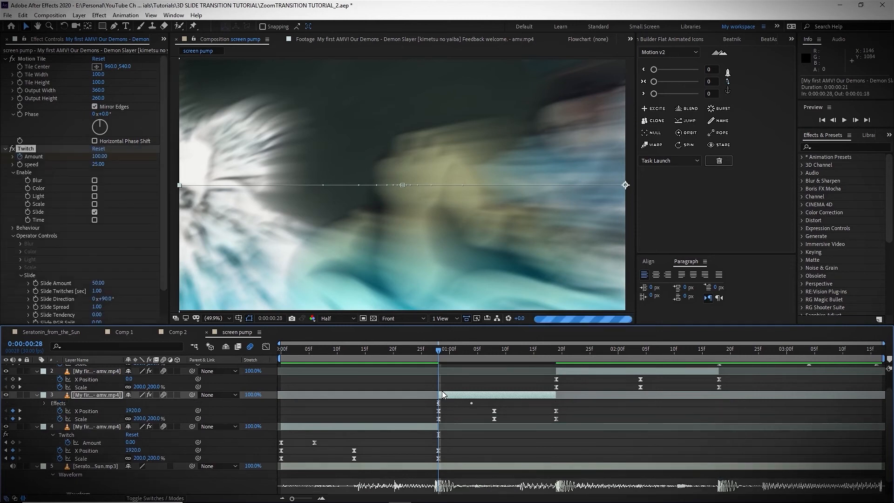
{"action": "left_click", "coordinate": [456, 396]}
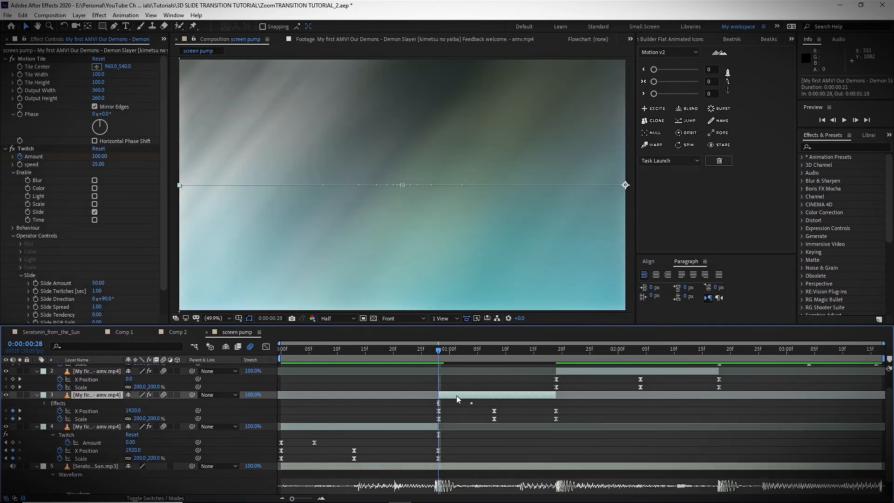
{"action": "key", "text": "u"}
{"action": "scroll", "coordinate": [466, 391], "scroll_direction": "down", "scroll_amount": 2}
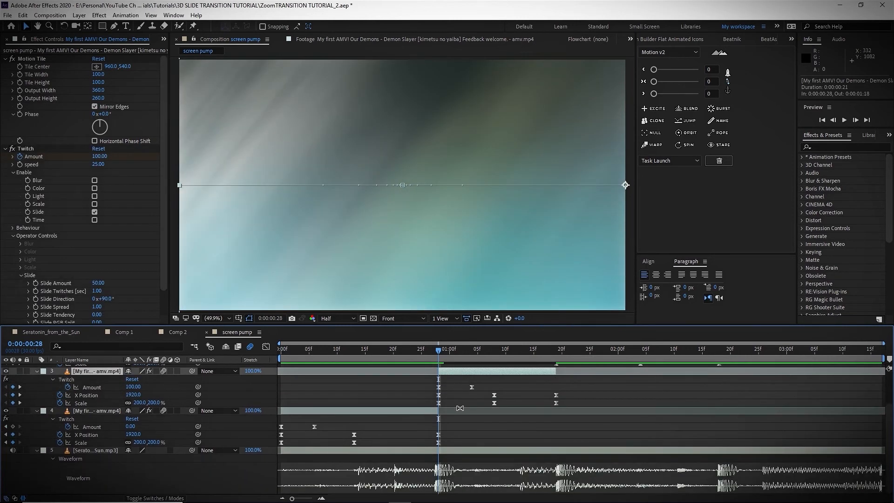
{"action": "left_click", "coordinate": [472, 387]}
{"action": "left_click_drag", "start_coordinate": [471, 388], "coordinate": [469, 391]}
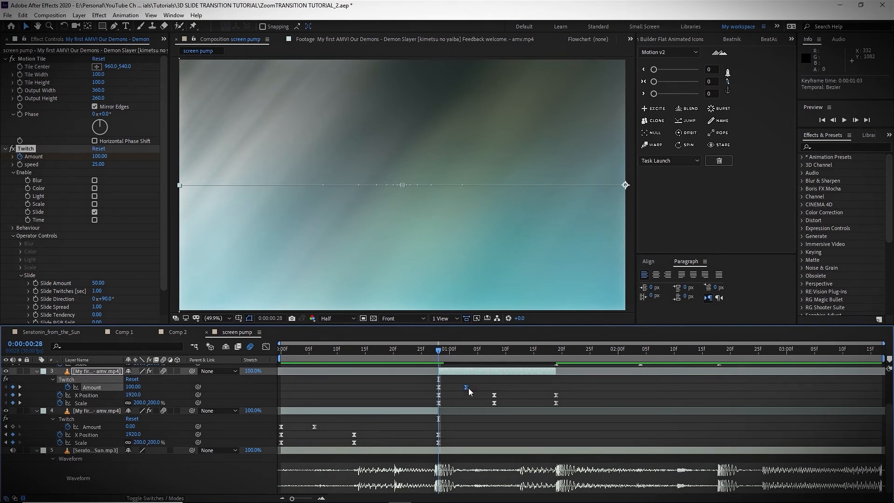
Paste the copied Twitch effect onto layers 1 and 2 together.
{"action": "scroll", "coordinate": [470, 414], "scroll_direction": "up", "scroll_amount": 2}
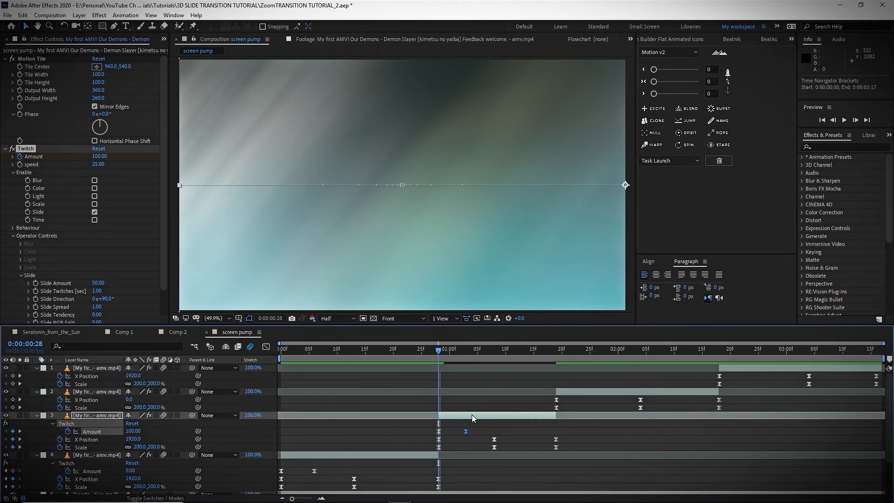
{"action": "left_click", "coordinate": [86, 392]}
{"action": "left_click", "coordinate": [91, 368], "text": "shift"}
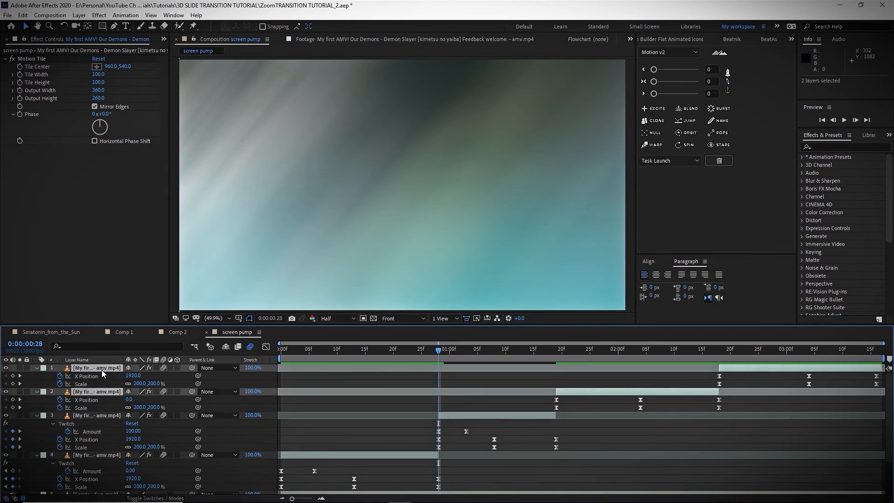
{"action": "key", "text": "ctrl+v"}
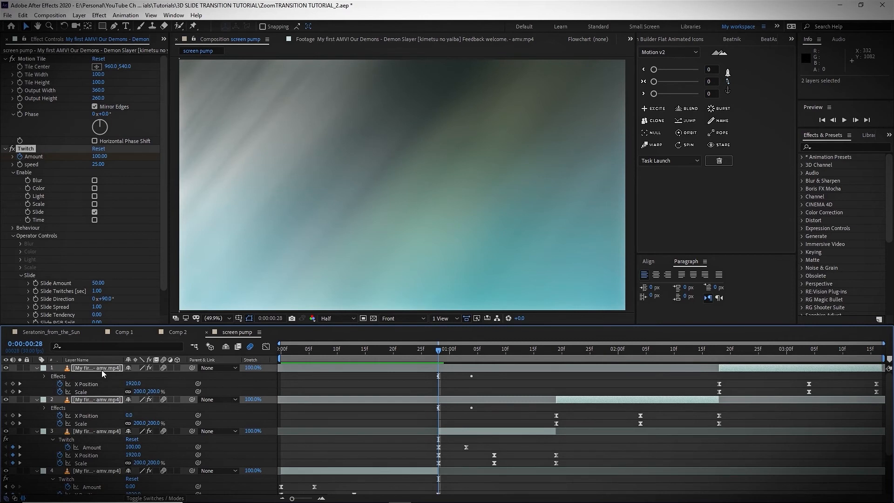
Move layer 2's Twitch Amount keyframes so that the first one sits at the layer's start, 0:00:01:19.
{"action": "left_click", "coordinate": [574, 400]}
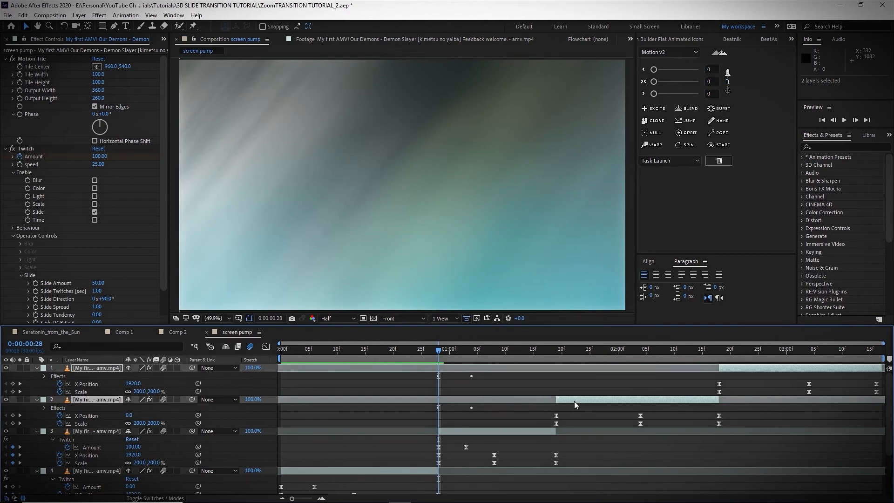
{"action": "left_click", "coordinate": [568, 401]}
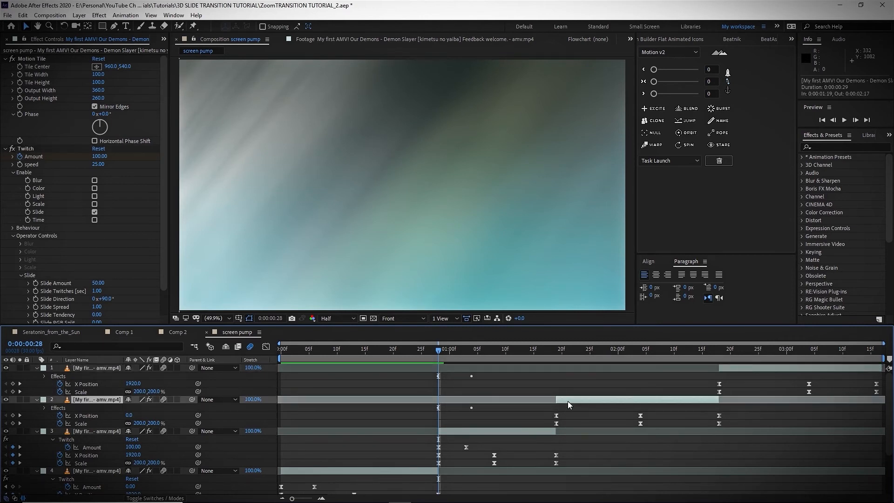
{"action": "key", "text": "u"}
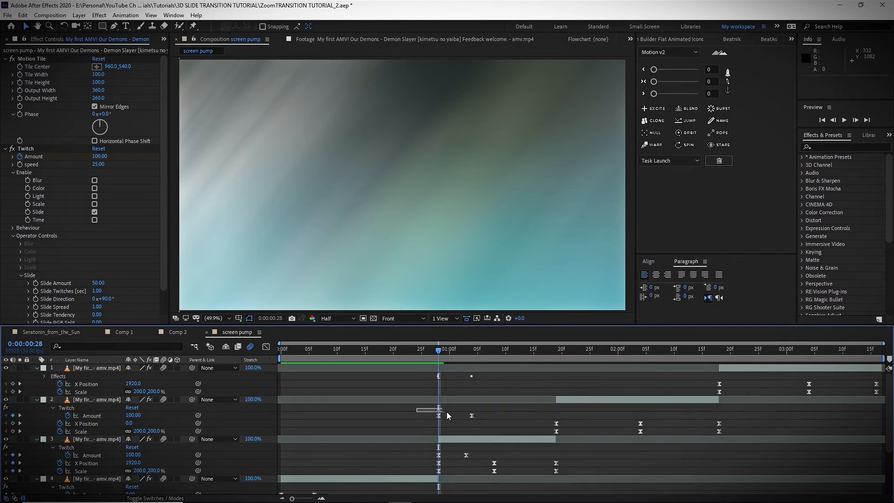
{"action": "left_click_drag", "start_coordinate": [447, 415], "coordinate": [556, 421]}
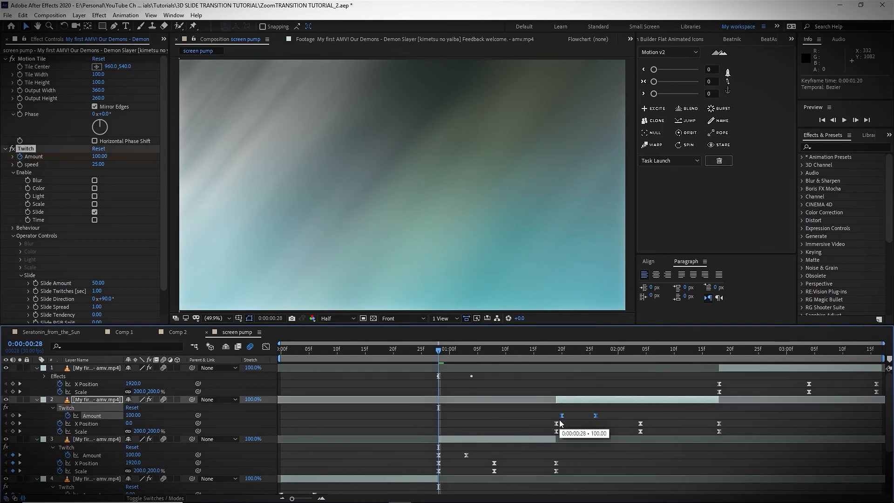
{"action": "scroll", "coordinate": [605, 432], "scroll_direction": "down", "scroll_amount": 3}
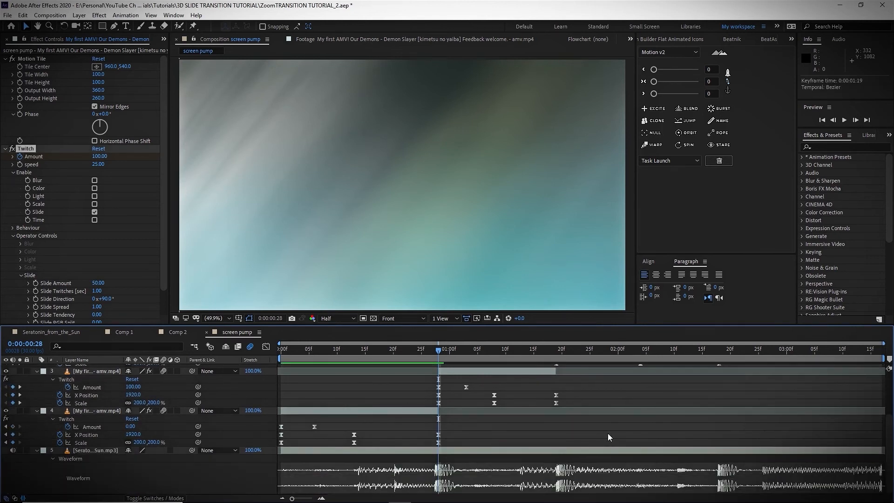
{"action": "scroll", "coordinate": [608, 433], "scroll_direction": "up", "scroll_amount": 3}
Move layer 1's Twitch Amount keyframes so that the first one sits at the layer's start, 0:00:02:18.
{"action": "left_click", "coordinate": [419, 381]}
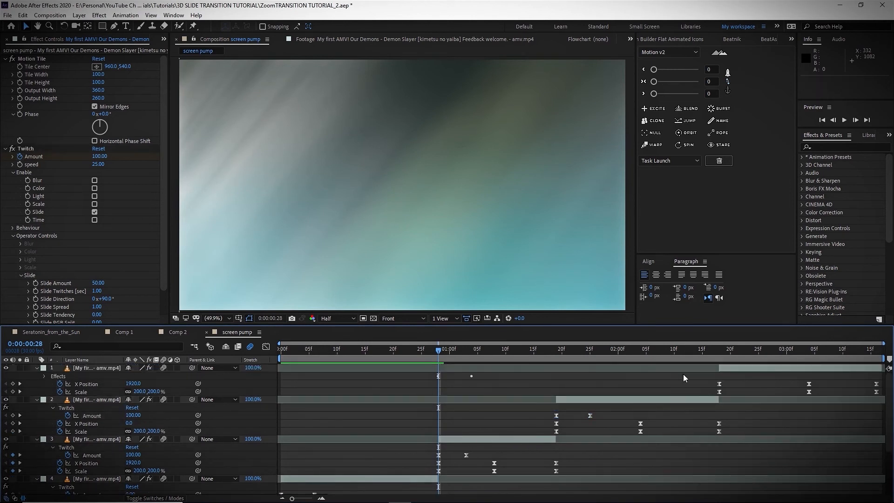
{"action": "left_click", "coordinate": [737, 368]}
{"action": "key", "text": "u"}
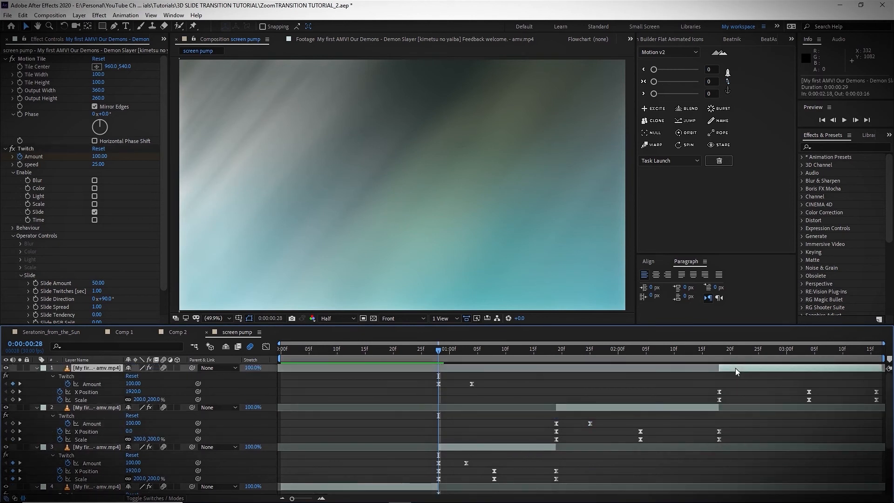
{"action": "left_click_drag", "start_coordinate": [413, 384], "coordinate": [498, 390]}
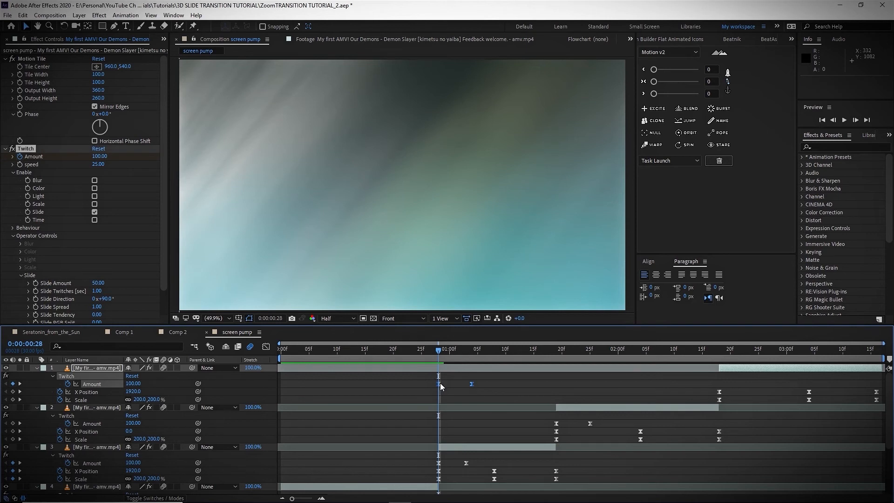
{"action": "left_click_drag", "start_coordinate": [441, 382], "coordinate": [729, 387]}
{"action": "scroll", "coordinate": [736, 471], "scroll_direction": "down", "scroll_amount": 4}
{"action": "scroll", "coordinate": [726, 468], "scroll_direction": "up", "scroll_amount": 4}
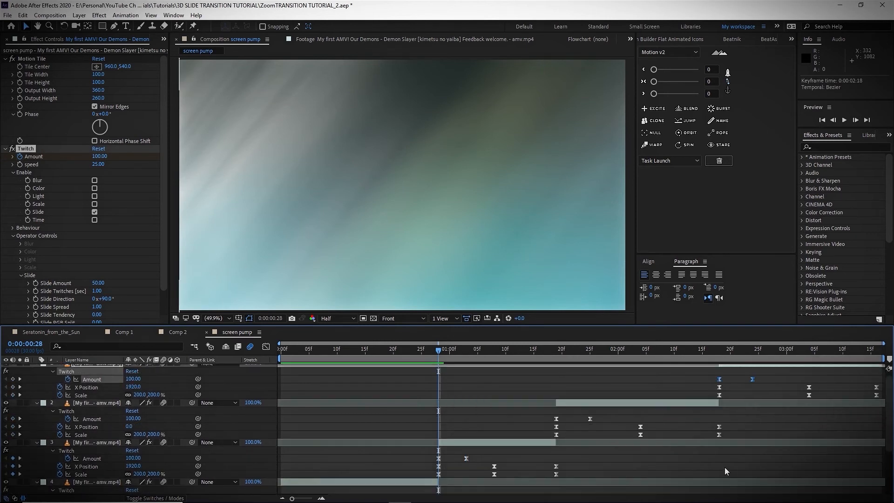
{"action": "scroll", "coordinate": [403, 410], "scroll_direction": "up", "scroll_amount": 1}
Preview the screen pump composition from its beginning to check the Twitch shakes on all clips.
{"action": "key", "text": "Home"}
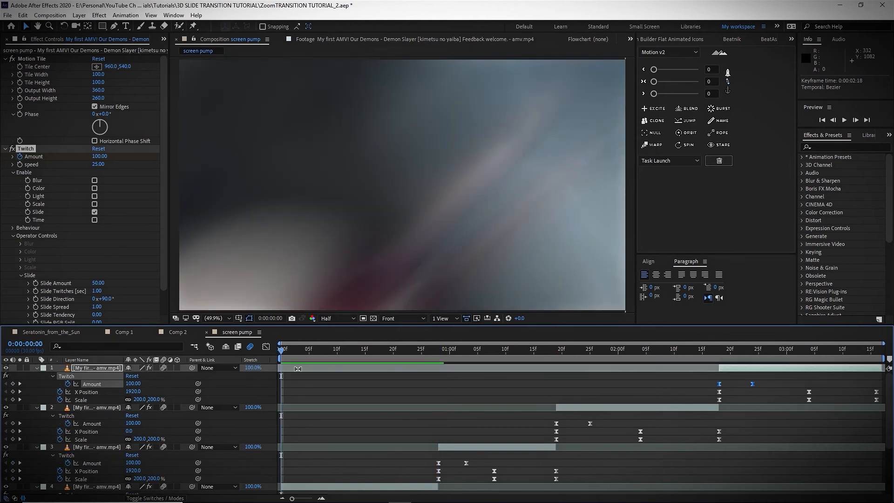
{"action": "key", "text": "space"}
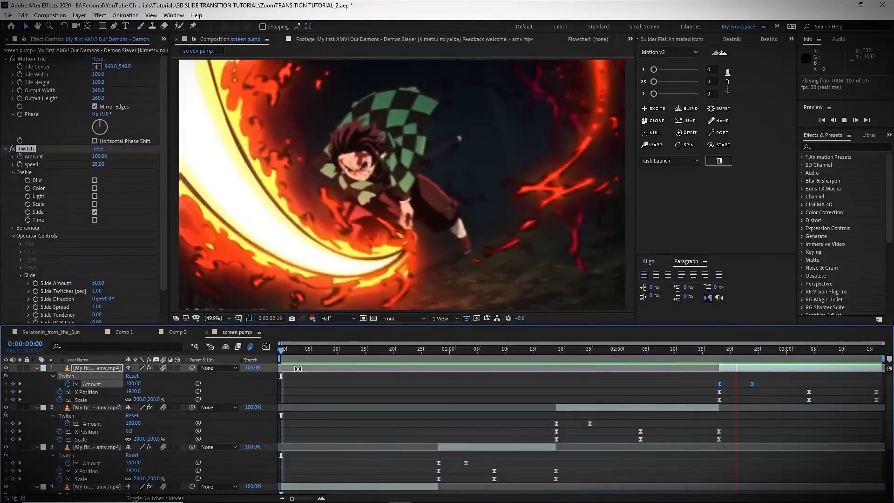
{"action": "key", "text": "space"}
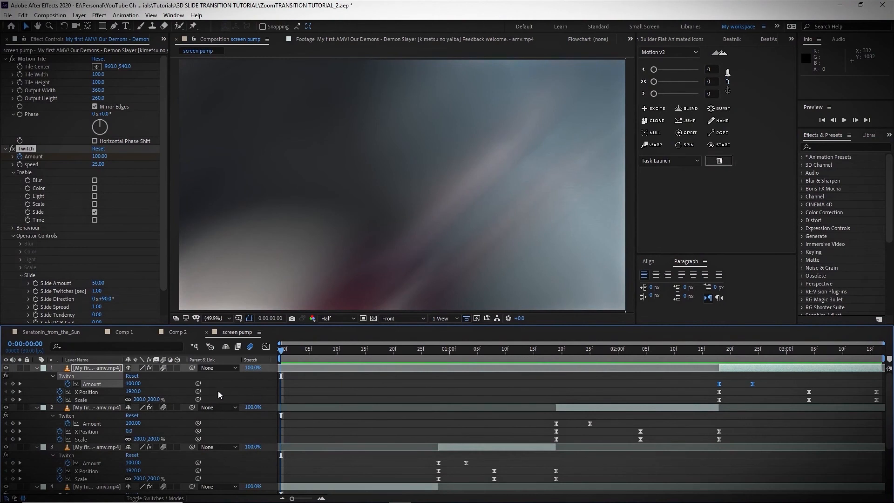
{"action": "left_click", "coordinate": [218, 391]}
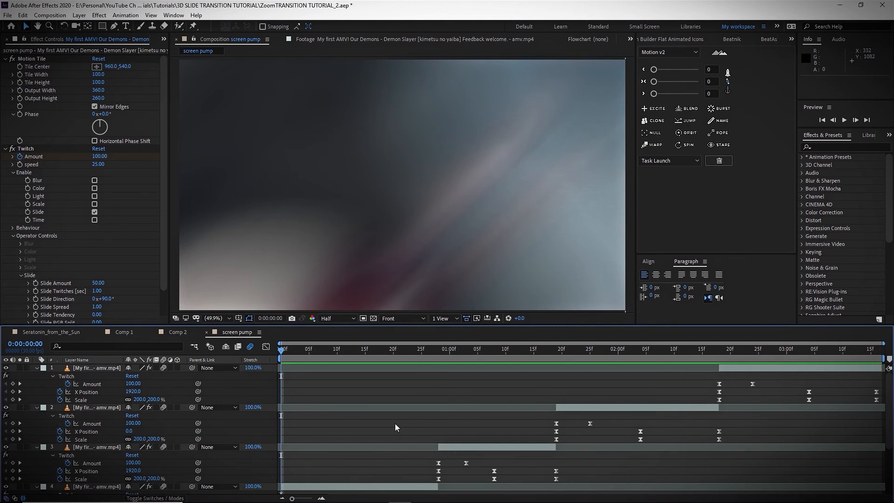
Remove the X Position animation from layer 4 at 0:00:00:13 and layer 3 at 0:00:01:08, keeping both at 960.
{"action": "scroll", "coordinate": [366, 422], "scroll_direction": "down", "scroll_amount": 4}
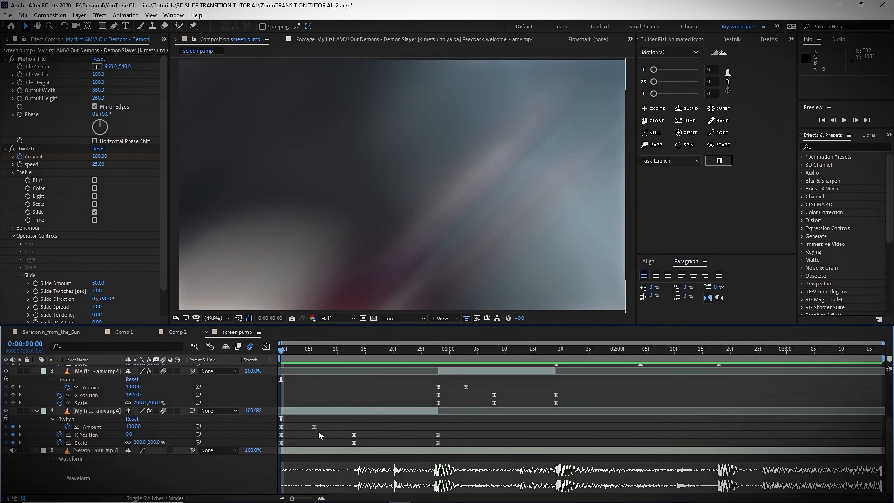
{"action": "left_click", "coordinate": [85, 436]}
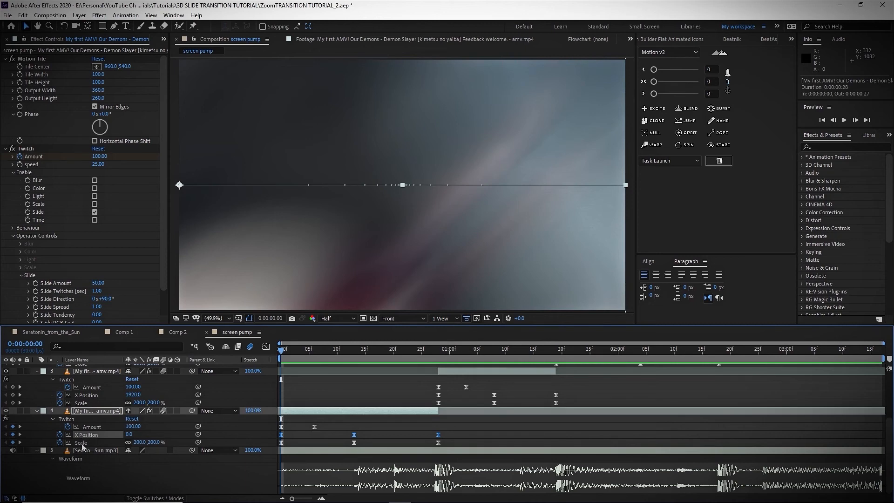
{"action": "left_click_drag", "start_coordinate": [347, 353], "coordinate": [352, 352]}
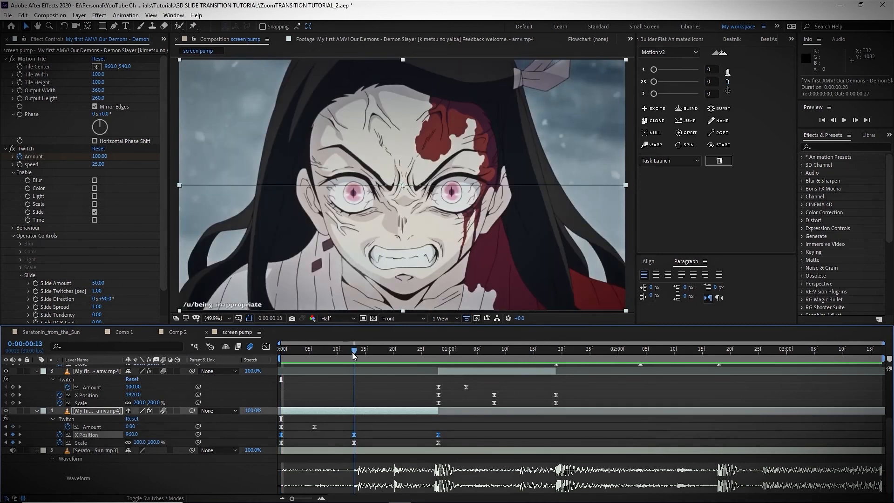
{"action": "left_click", "coordinate": [340, 433]}
{"action": "scroll", "coordinate": [387, 433], "scroll_direction": "up", "scroll_amount": 2}
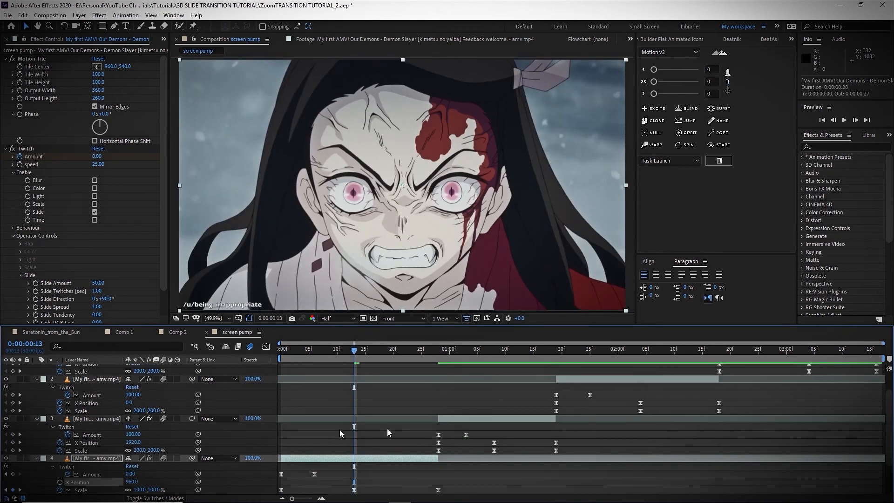
{"action": "left_click_drag", "start_coordinate": [488, 351], "coordinate": [494, 352]}
{"action": "left_click", "coordinate": [59, 443]}
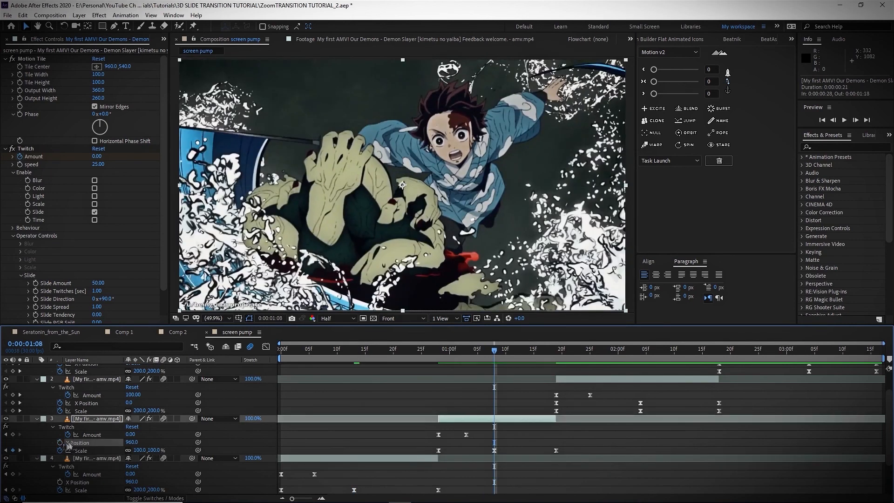
Remove the X Position animation from layer 2 at 0:00:02:04 and layer 1 at 0:00:03:04, keeping both at 960.
{"action": "left_click", "coordinate": [640, 352]}
{"action": "left_click", "coordinate": [77, 403]}
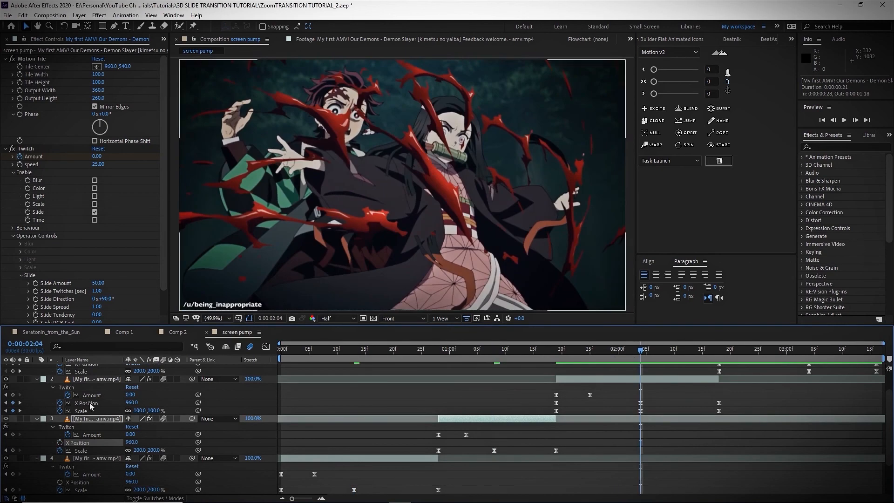
{"action": "left_click", "coordinate": [59, 402]}
{"action": "scroll", "coordinate": [134, 422], "scroll_direction": "up", "scroll_amount": 2}
{"action": "left_click", "coordinate": [805, 352]}
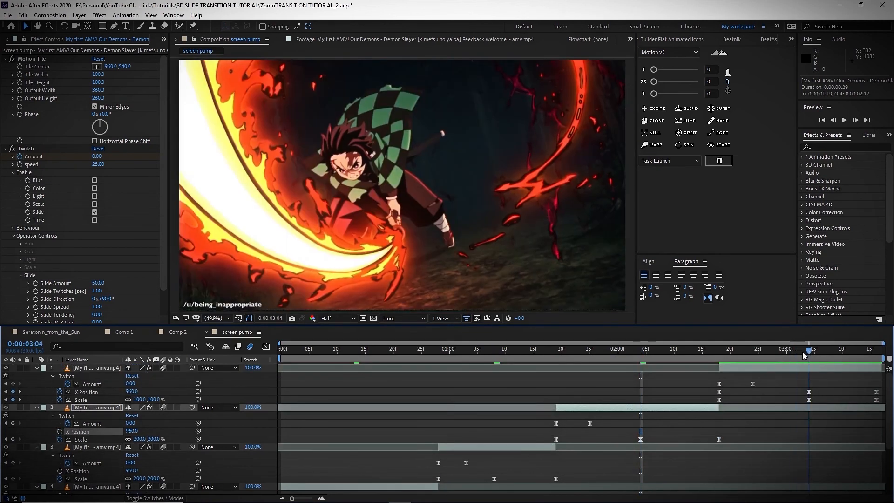
{"action": "left_click", "coordinate": [60, 392]}
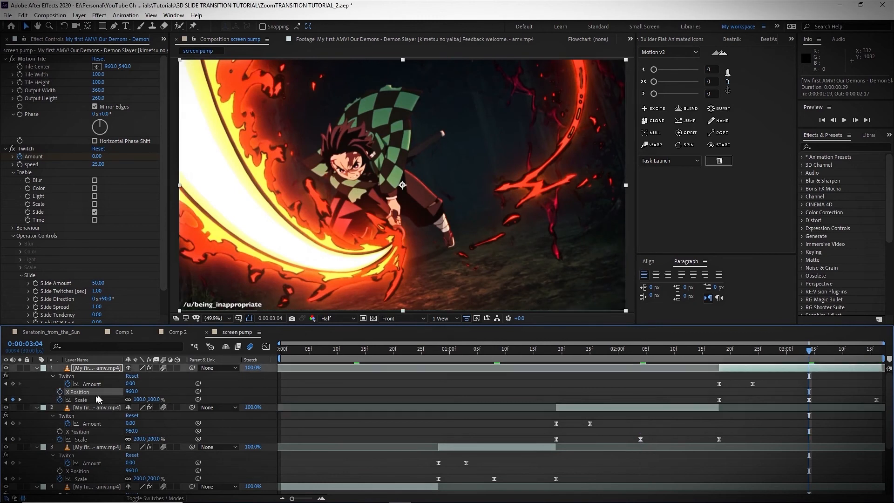
{"action": "left_click", "coordinate": [85, 368]}
{"action": "scroll", "coordinate": [85, 370], "scroll_direction": "down", "scroll_amount": 3}
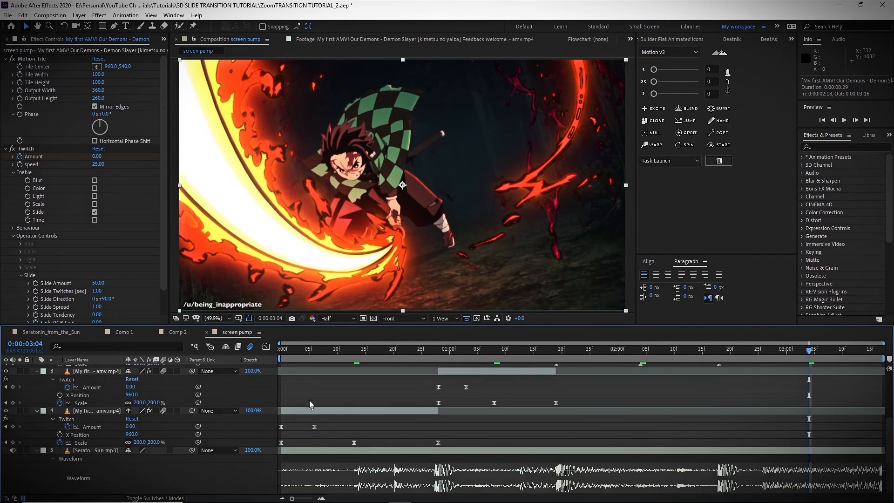
Start animating layer 4's Rotation with a keyframe at 0:00:00:00.
{"action": "left_click", "coordinate": [284, 355]}
{"action": "left_click", "coordinate": [281, 355]}
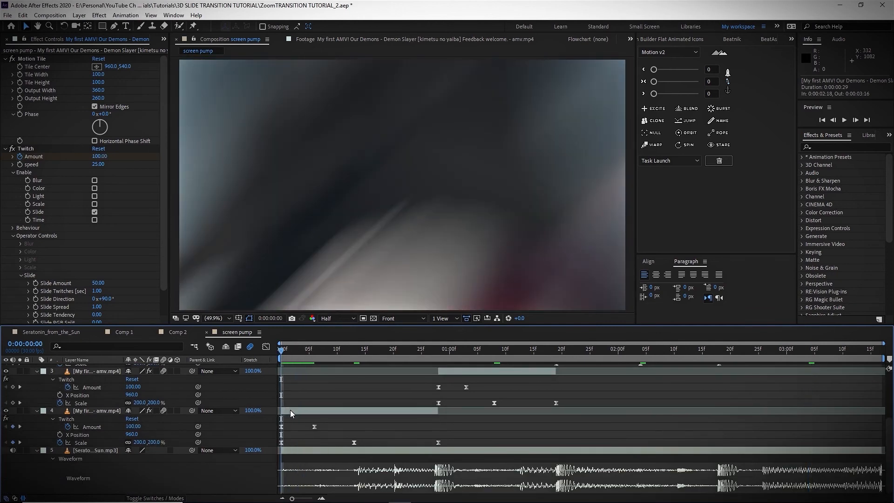
{"action": "left_click", "coordinate": [289, 410]}
{"action": "key", "text": "r"}
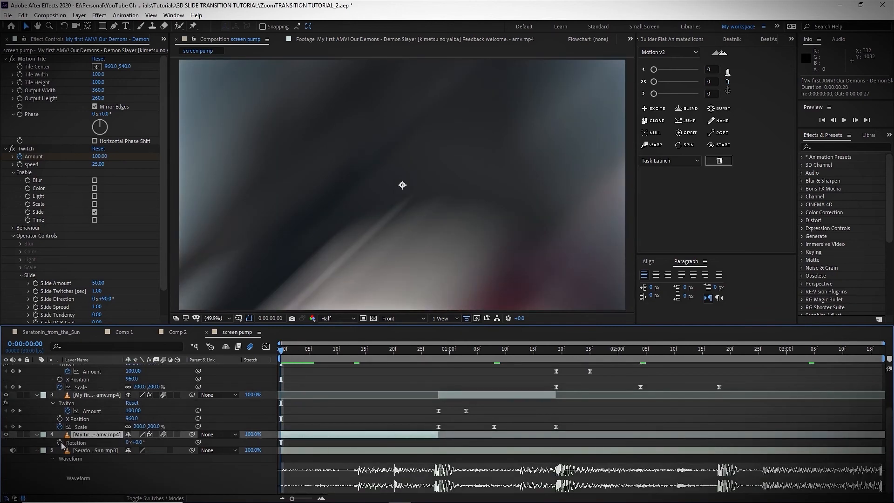
{"action": "left_click", "coordinate": [60, 442]}
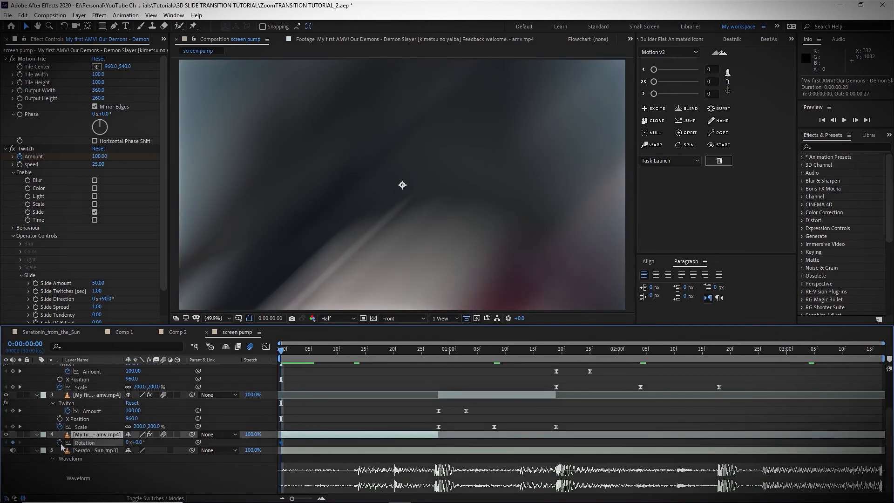
Add 0° Rotation keyframes to layer 4 at 0:00:00:13 and 0:00:00:28, aligned with its Scale keyframes.
{"action": "left_click", "coordinate": [326, 433]}
{"action": "key", "text": "u"}
{"action": "left_click_drag", "start_coordinate": [350, 351], "coordinate": [354, 351]}
{"action": "scroll", "coordinate": [96, 452], "scroll_direction": "down", "scroll_amount": 1}
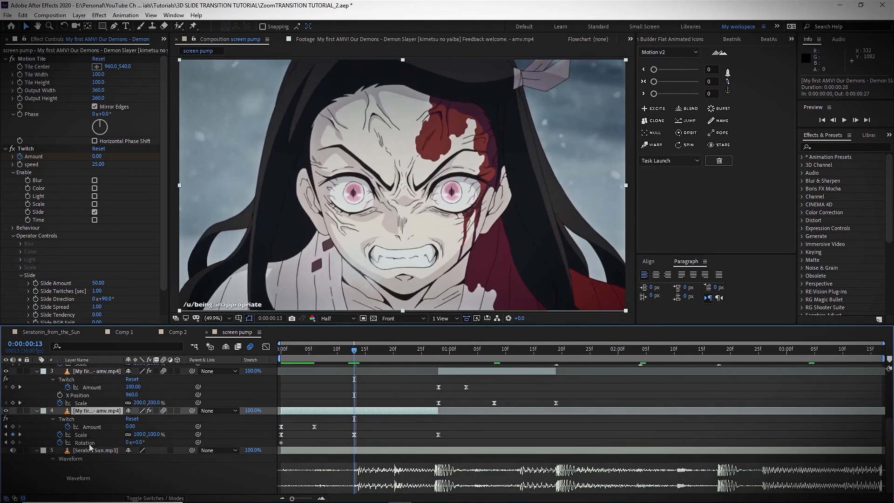
{"action": "left_click", "coordinate": [90, 445]}
{"action": "left_click", "coordinate": [13, 442]}
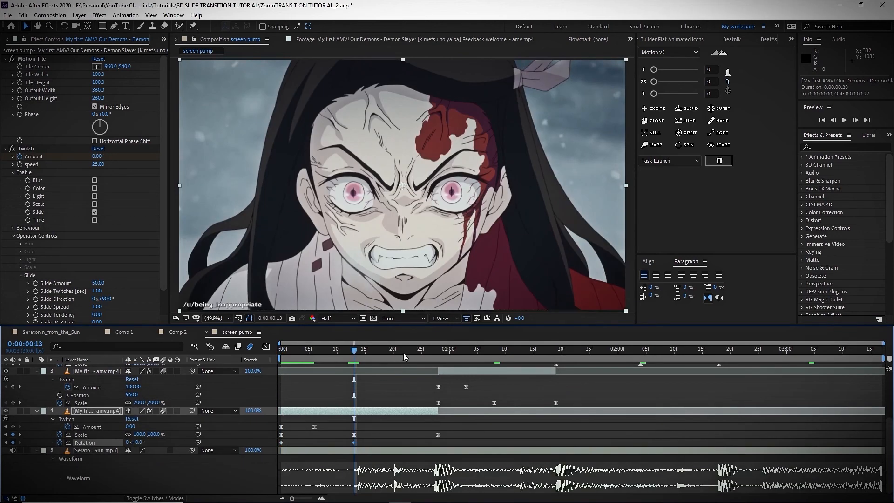
{"action": "left_click", "coordinate": [443, 354]}
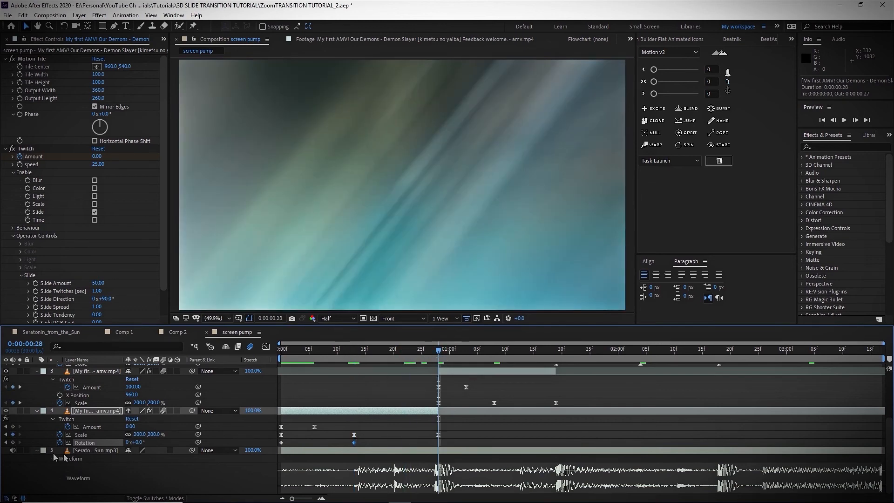
{"action": "left_click", "coordinate": [13, 442]}
Set layer 4's Rotation to 90° at 0:00:00:00.
{"action": "left_click", "coordinate": [355, 352]}
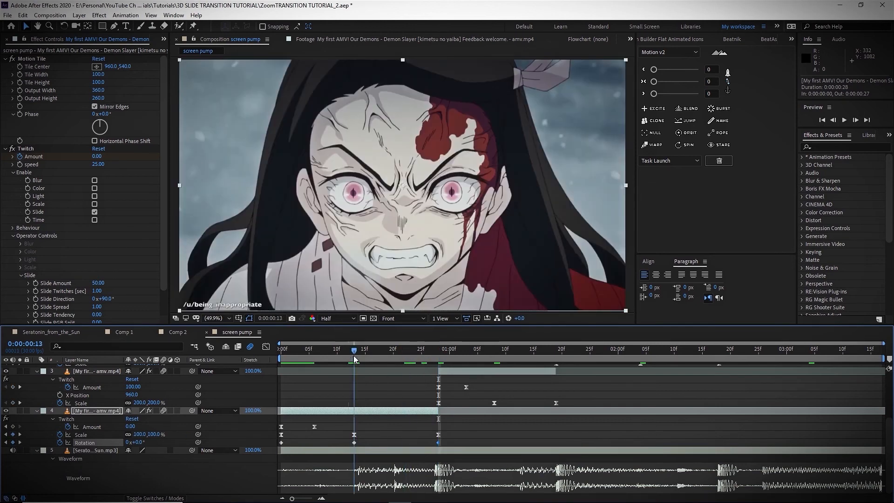
{"action": "left_click", "coordinate": [281, 351]}
{"action": "left_click", "coordinate": [137, 442]}
{"action": "type", "text": "90"}
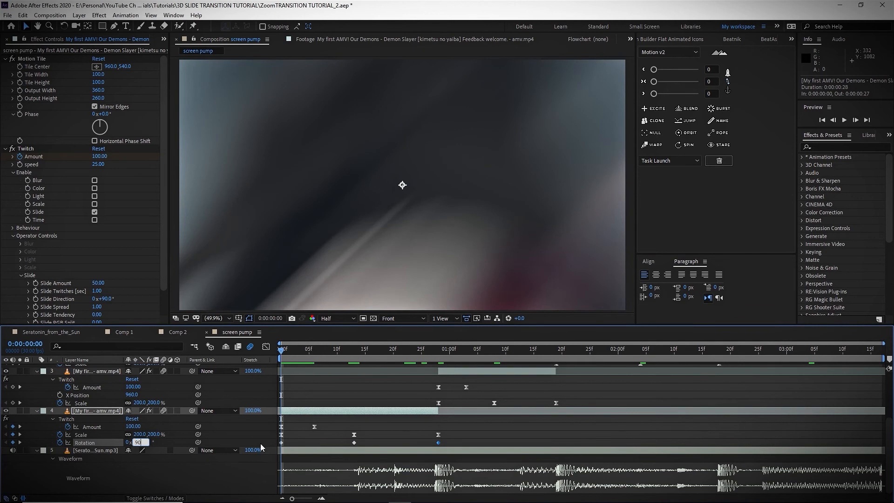
{"action": "key", "text": "Return"}
Set layer 4's Rotation to -90° at its last keyframe, 0:00:00:28, and check the middle keyframe's frame.
{"action": "left_click", "coordinate": [431, 360]}
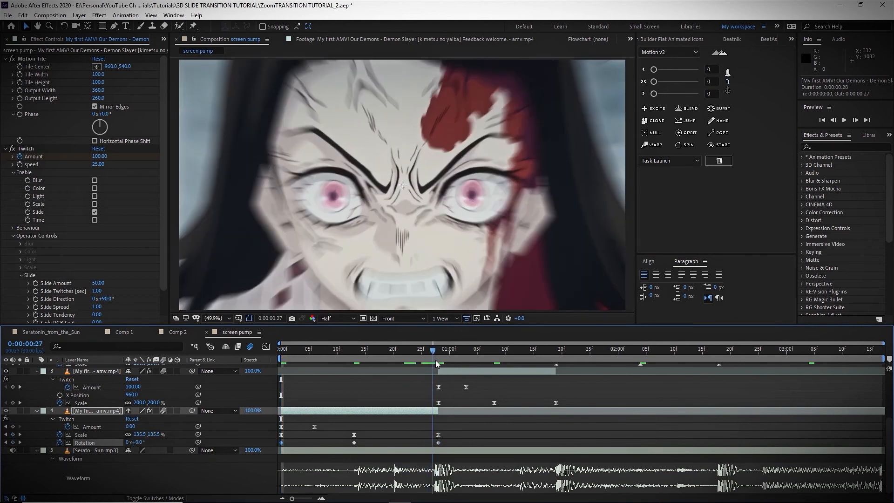
{"action": "left_click", "coordinate": [435, 359]}
{"action": "left_click", "coordinate": [140, 443]}
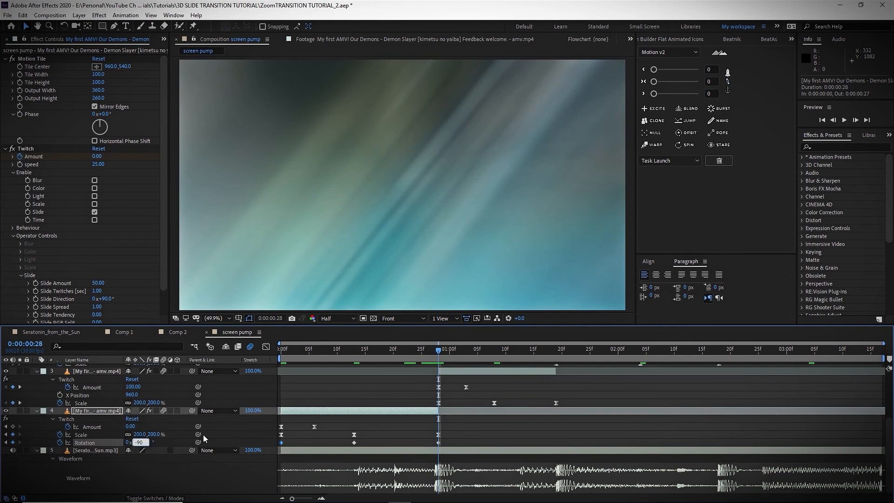
{"action": "key", "text": "Return"}
{"action": "left_click", "coordinate": [354, 356]}
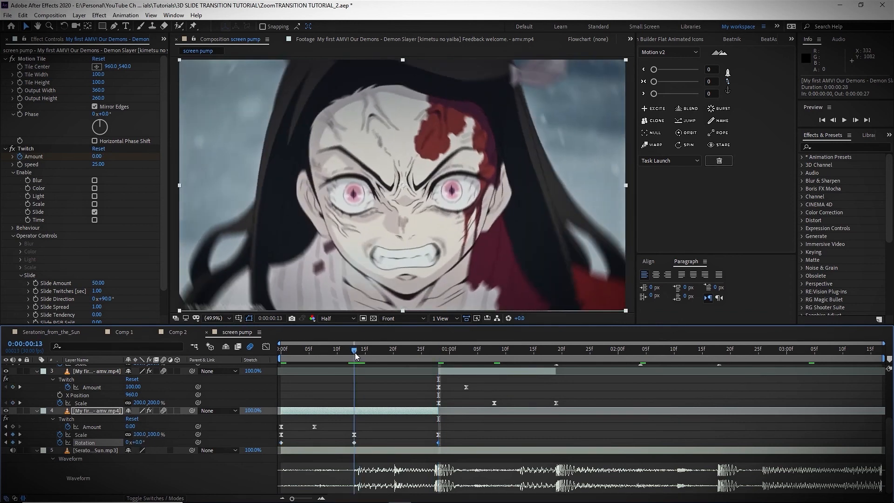
Easy-ease layer 4's three Rotation keyframes and shape the curve to be steep at both ends and flat around the middle keyframe.
{"action": "left_click_drag", "start_coordinate": [452, 440], "coordinate": [261, 459]}
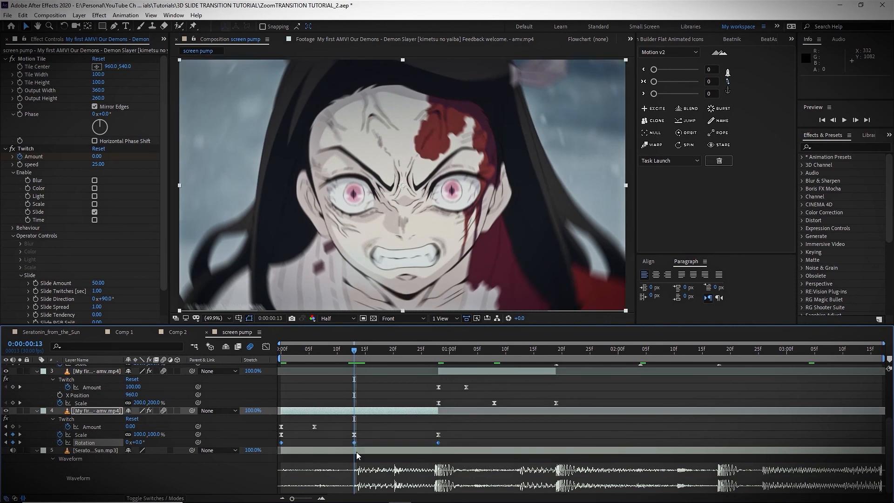
{"action": "key", "text": "F9"}
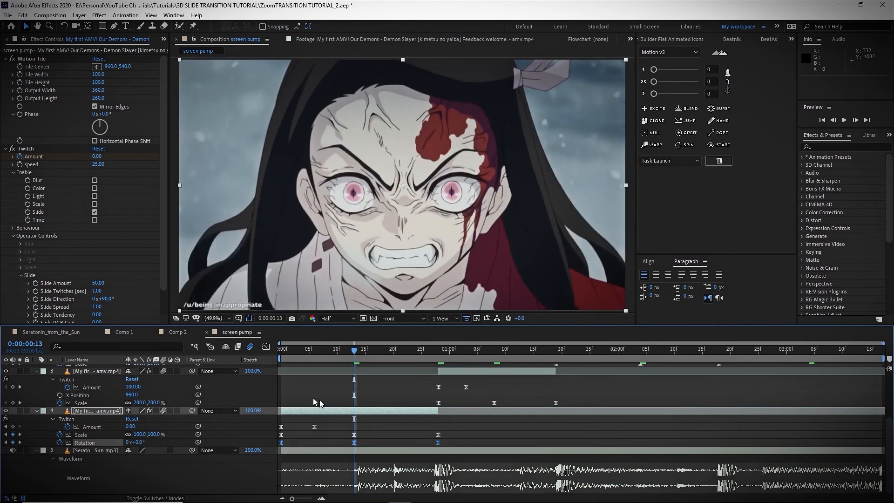
{"action": "left_click", "coordinate": [266, 347]}
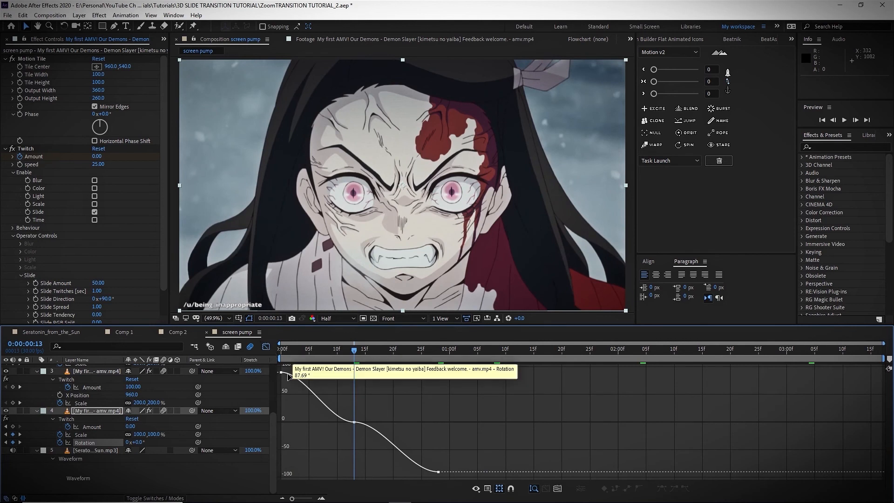
{"action": "left_click_drag", "start_coordinate": [305, 372], "coordinate": [283, 418]}
{"action": "left_click_drag", "start_coordinate": [410, 471], "coordinate": [438, 428]}
{"action": "left_click_drag", "start_coordinate": [383, 422], "coordinate": [246, 445]}
{"action": "left_click", "coordinate": [266, 347]}
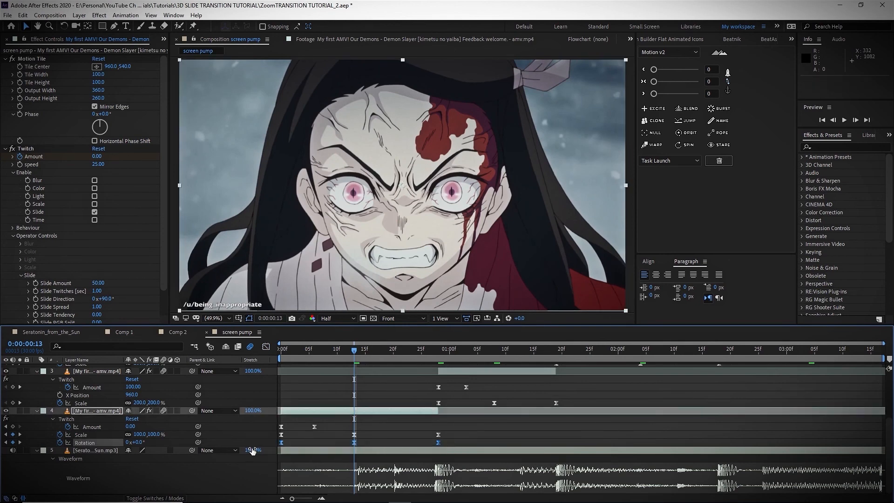
Copy layer 4's three Rotation keyframes and paste them onto layer 3 at its start, 0:00:00:28.
{"action": "key", "text": "ctrl+c"}
{"action": "scroll", "coordinate": [434, 379], "scroll_direction": "up", "scroll_amount": 3}
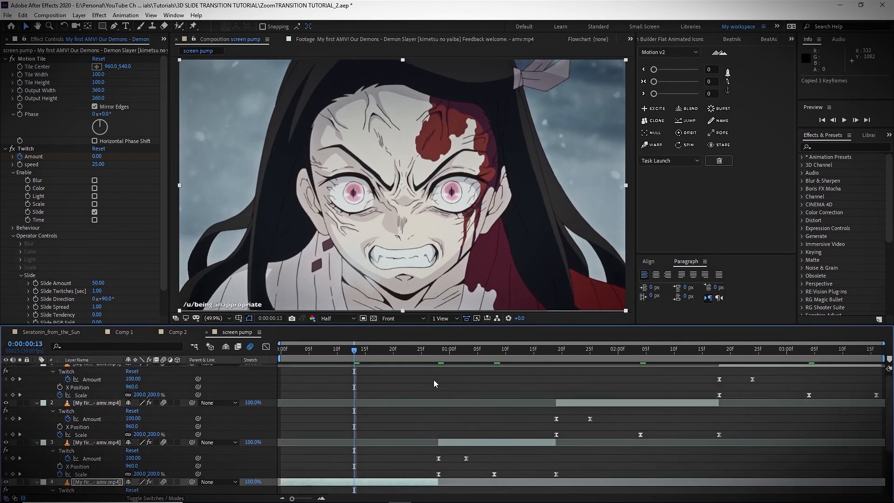
{"action": "left_click", "coordinate": [445, 441]}
{"action": "left_click", "coordinate": [438, 350]}
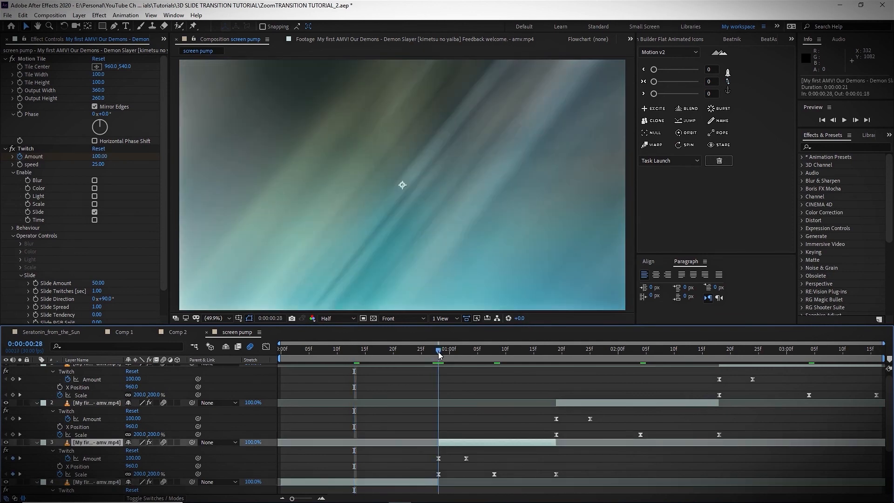
{"action": "key", "text": "ctrl+v"}
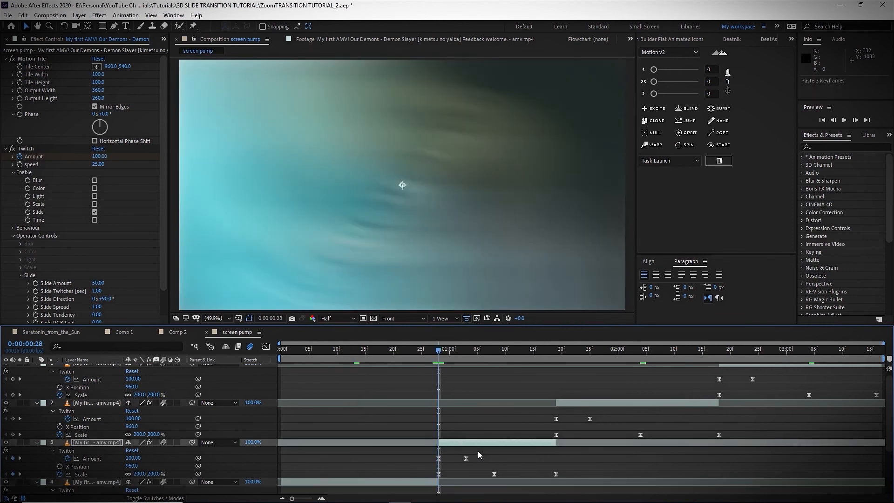
Move layer 3's middle and last Rotation keyframes in line with its matching Scale keyframes.
{"action": "scroll", "coordinate": [536, 445], "scroll_direction": "down", "scroll_amount": 2}
{"action": "left_click_drag", "start_coordinate": [596, 426], "coordinate": [556, 427]}
{"action": "left_click", "coordinate": [492, 428]}
{"action": "left_click", "coordinate": [494, 427]}
{"action": "scroll", "coordinate": [568, 367], "scroll_direction": "up", "scroll_amount": 2}
{"action": "scroll", "coordinate": [568, 367], "scroll_direction": "up", "scroll_amount": 1}
Paste the Rotation keyframes onto layer 2 at 0:00:01:19 and align the middle and last ones with its Scale keyframes at 0:00:02:04 and 0:00:02:18.
{"action": "left_click", "coordinate": [566, 407]}
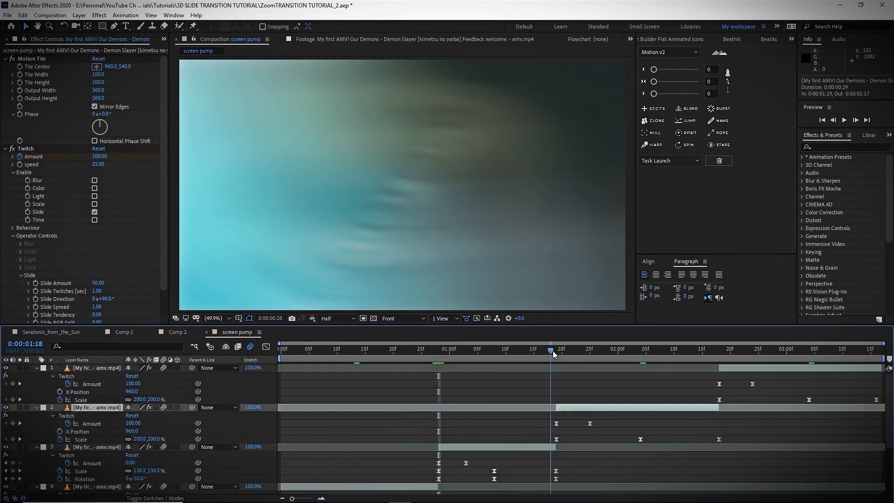
{"action": "left_click_drag", "start_coordinate": [553, 351], "coordinate": [556, 350]}
{"action": "key", "text": "ctrl+v"}
{"action": "key", "text": "u"}
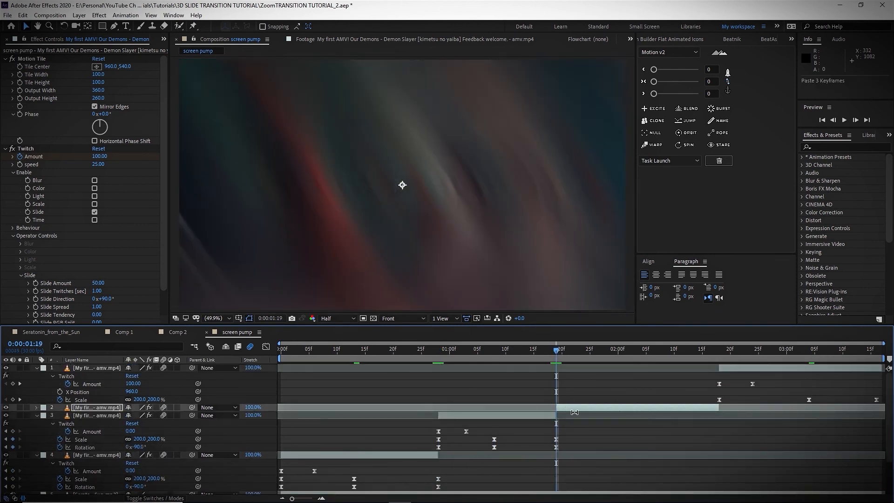
{"action": "key", "text": "u"}
{"action": "left_click_drag", "start_coordinate": [713, 439], "coordinate": [719, 439]}
{"action": "left_click", "coordinate": [633, 439]}
{"action": "left_click_drag", "start_coordinate": [632, 440], "coordinate": [641, 440]}
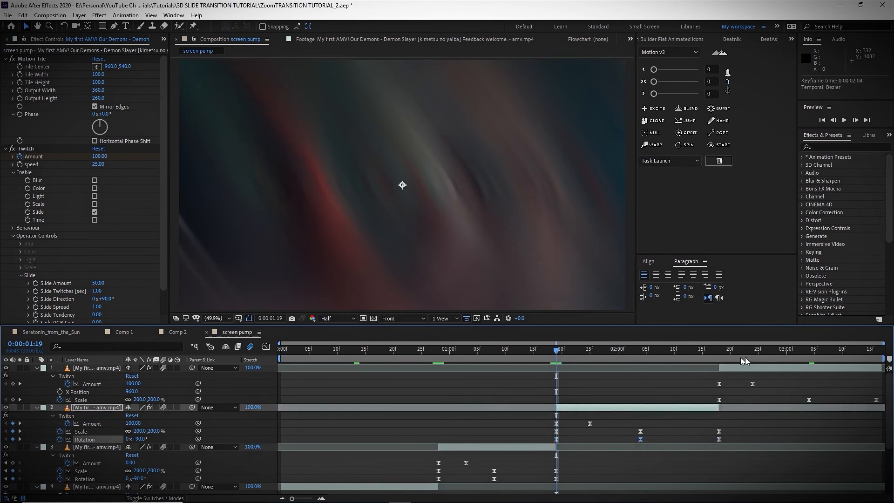
Paste the Rotation keyframes onto layer 1 at 0:00:02:18 and line up the middle and last ones with its Scale keyframes.
{"action": "left_click", "coordinate": [720, 351]}
{"action": "left_click", "coordinate": [728, 367]}
{"action": "key", "text": "u"}
{"action": "key", "text": "ctrl+v"}
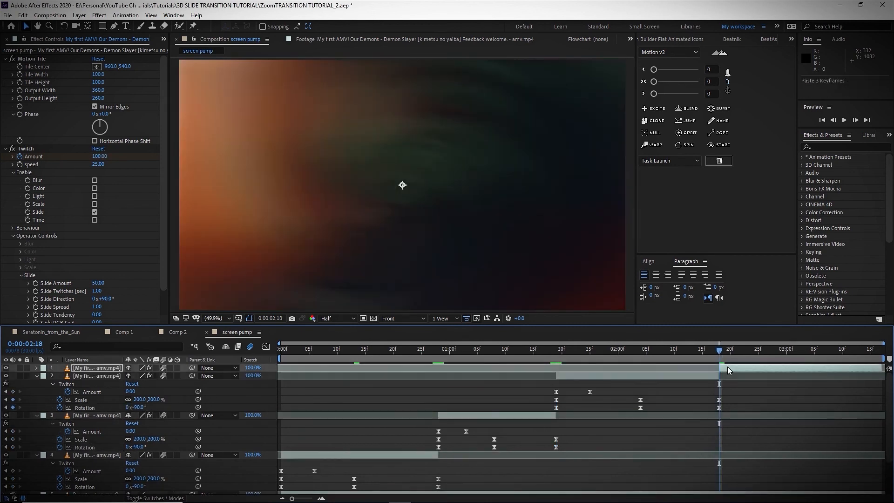
{"action": "key", "text": "u"}
{"action": "left_click", "coordinate": [809, 400]}
{"action": "left_click", "coordinate": [783, 400]}
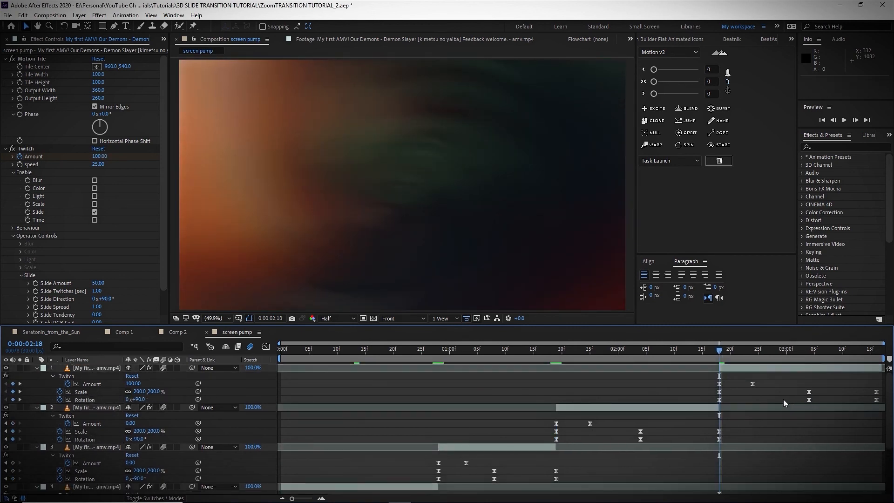
Preview the rotation screen pump from 0:00:00:00 with the composition view maximized, and restore the normal layout.
{"action": "left_click_drag", "start_coordinate": [301, 350], "coordinate": [250, 350]}
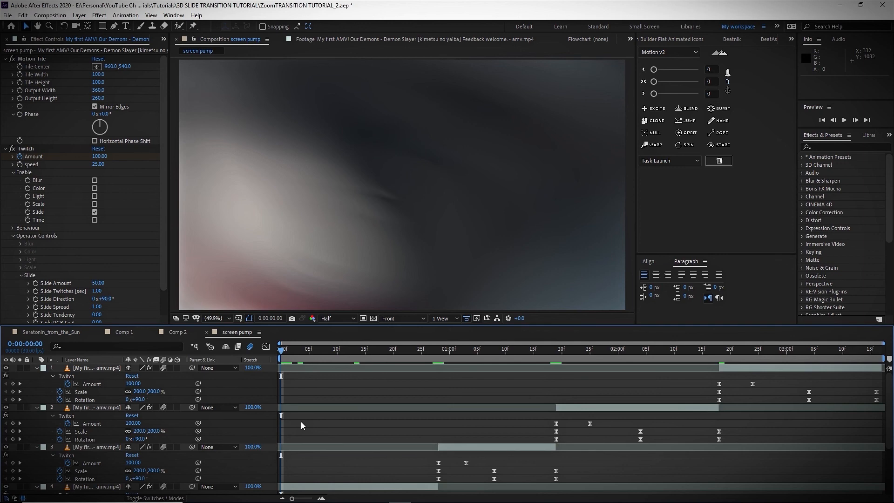
{"action": "key", "text": "grave"}
{"action": "key", "text": "Page_Down"}
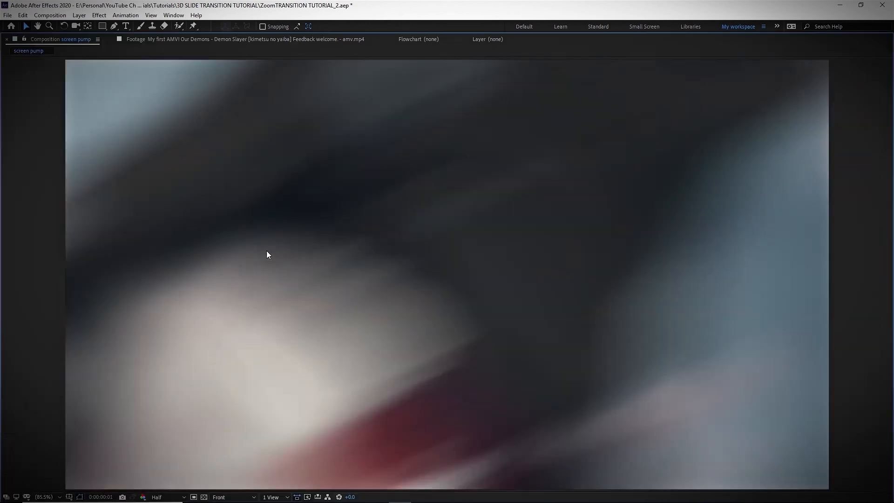
{"action": "key", "text": "space"}
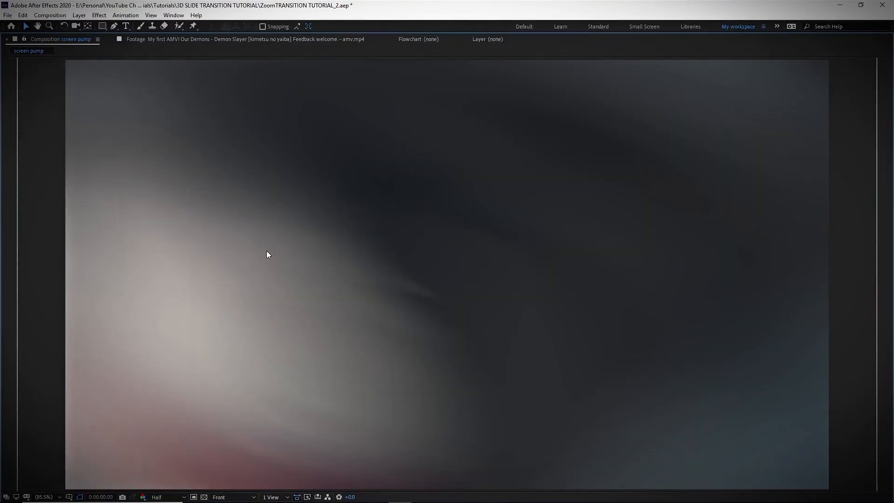
{"action": "key", "text": "grave"}
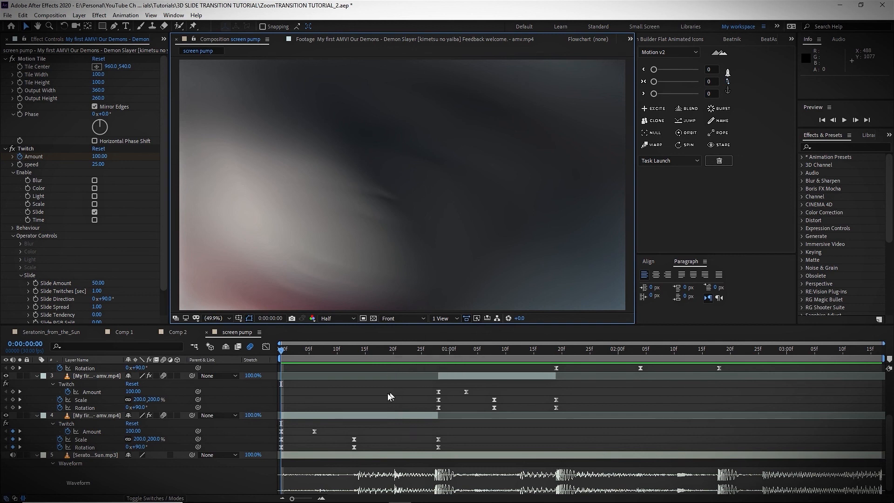
Collapse the properties of layers 1 to 4 and scrub the playhead to 0:00:01:22 to check the transition between layers 3 and 2.
{"action": "scroll", "coordinate": [388, 393], "scroll_direction": "up", "scroll_amount": 3}
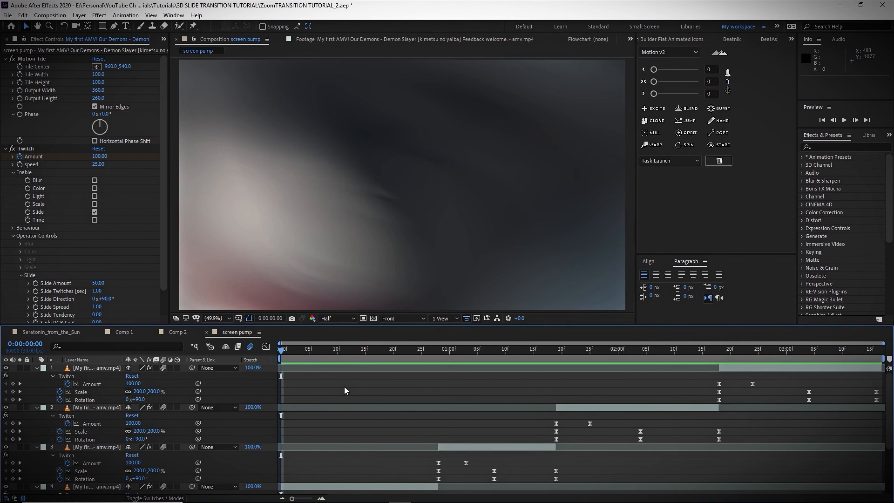
{"action": "left_click", "coordinate": [36, 368]}
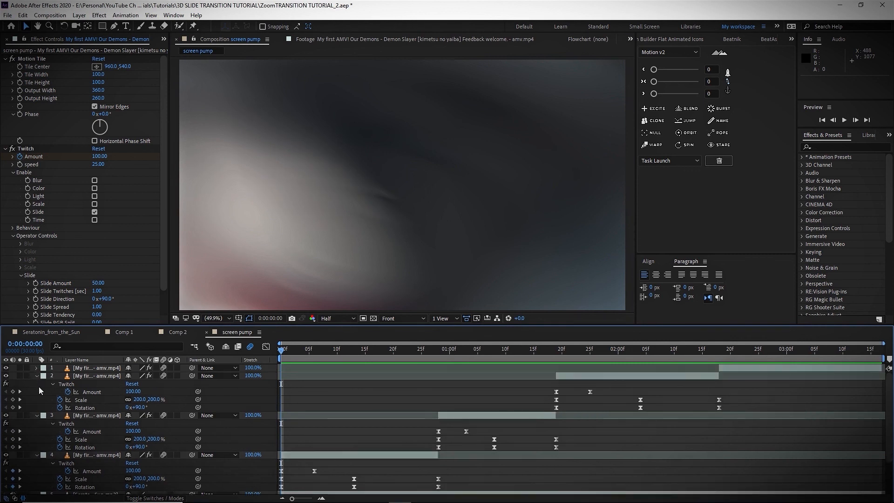
{"action": "left_click", "coordinate": [37, 377]}
{"action": "left_click", "coordinate": [37, 383]}
{"action": "left_click", "coordinate": [36, 392]}
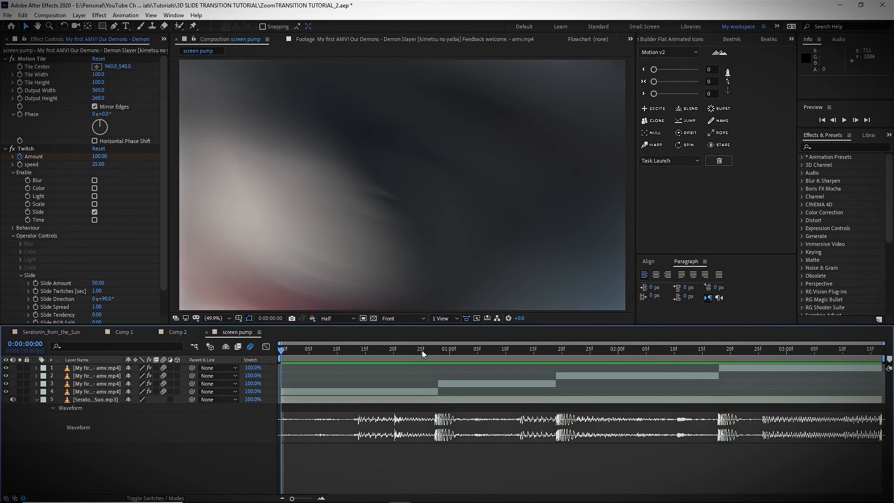
{"action": "left_click_drag", "start_coordinate": [426, 350], "coordinate": [573, 355]}
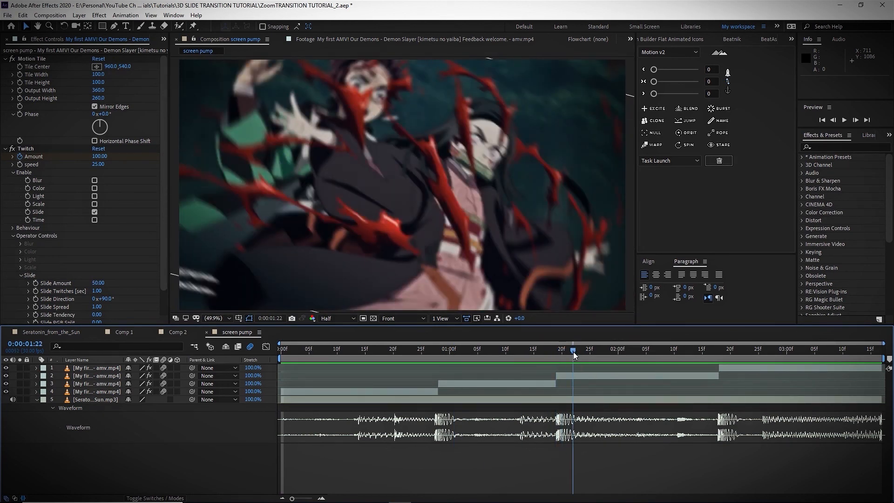